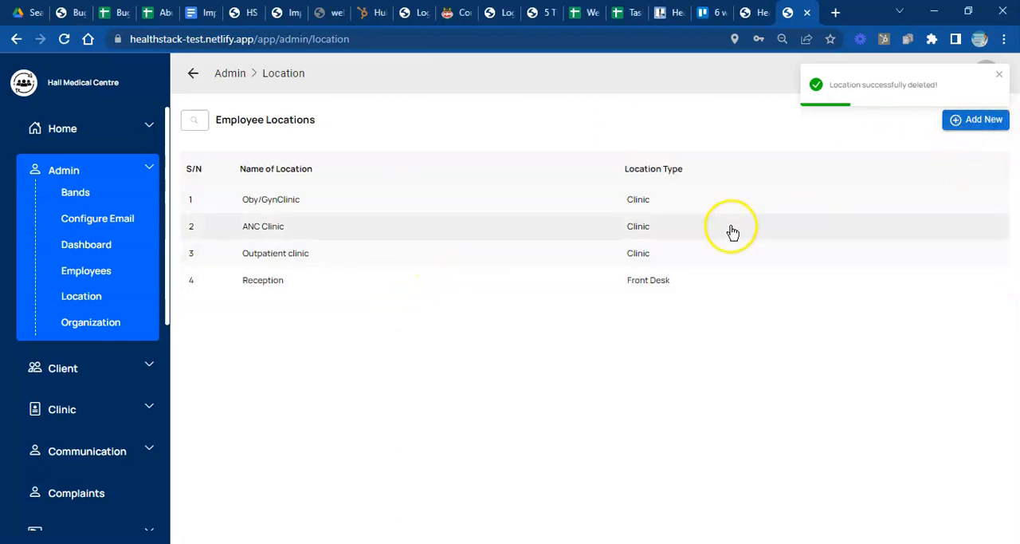
- Create a new location named General Ward with the location type Ward
{"action": "left_click", "coordinate": [966, 119]}
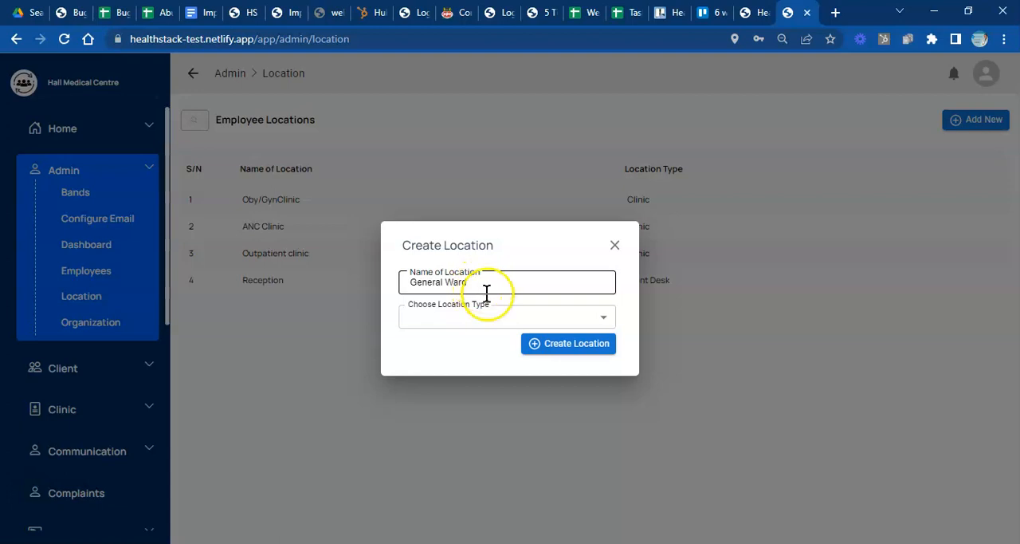
{"action": "left_click", "coordinate": [498, 318]}
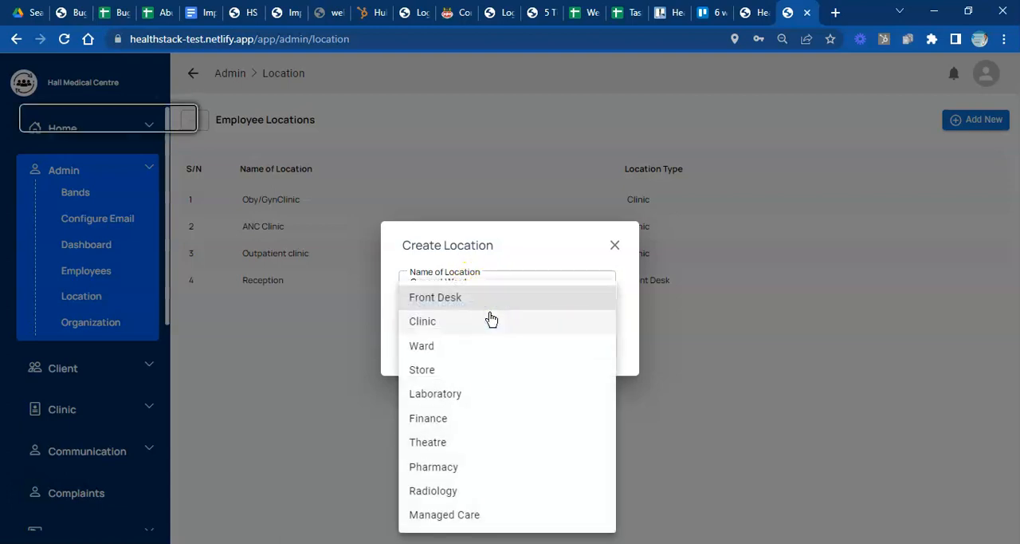
{"action": "left_click", "coordinate": [424, 351]}
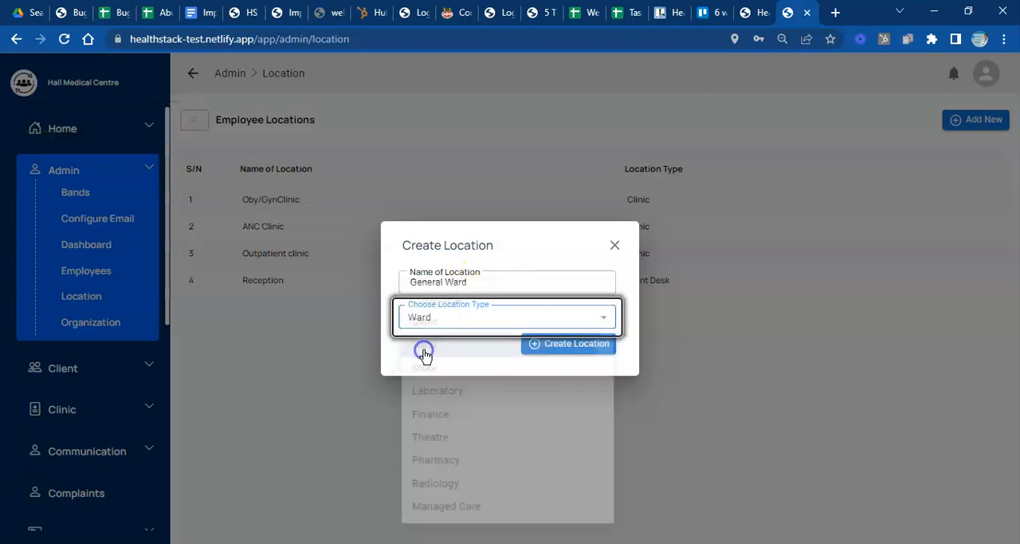
{"action": "left_click", "coordinate": [558, 349]}
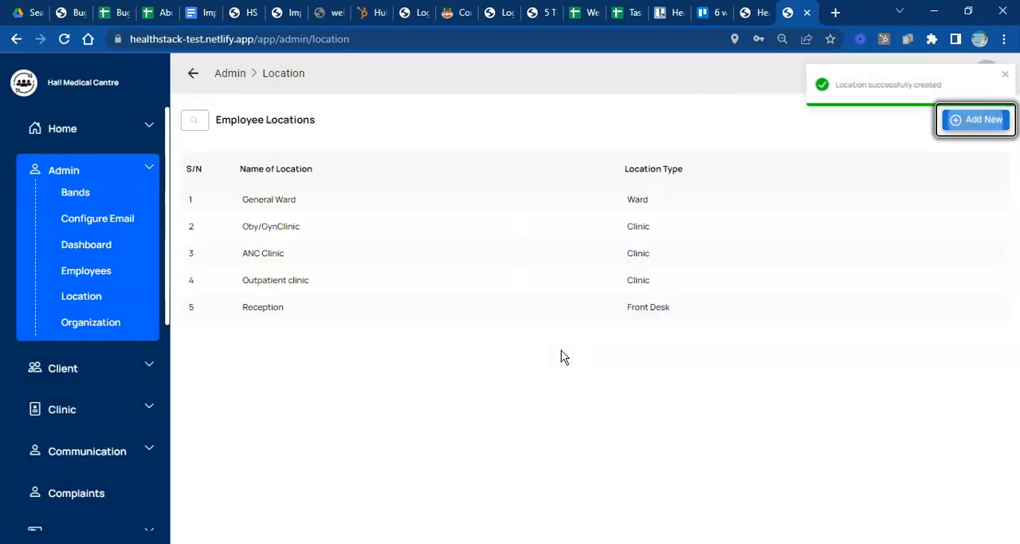
{"action": "left_click", "coordinate": [599, 227]}
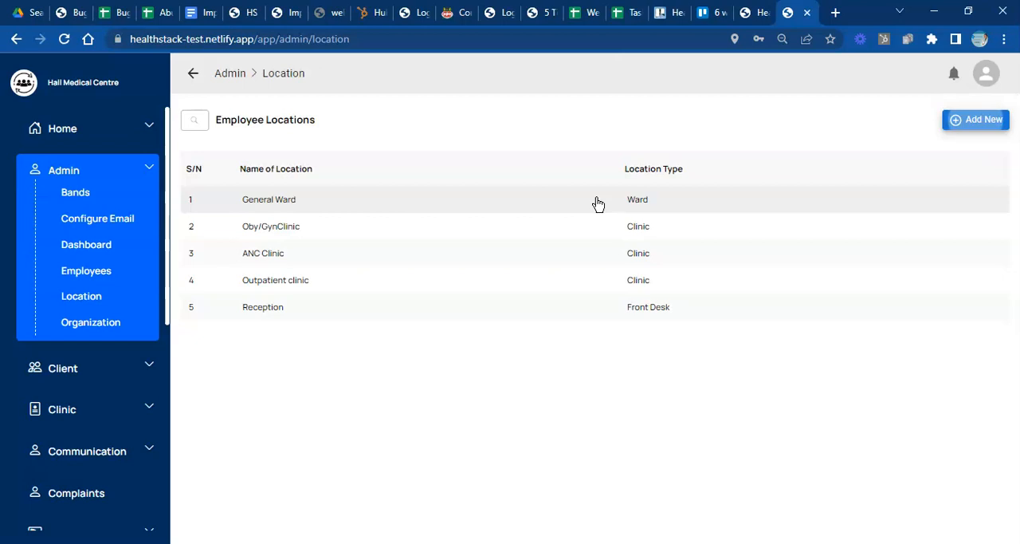
- Open the General Ward location's details for editing
{"action": "left_click", "coordinate": [598, 201]}
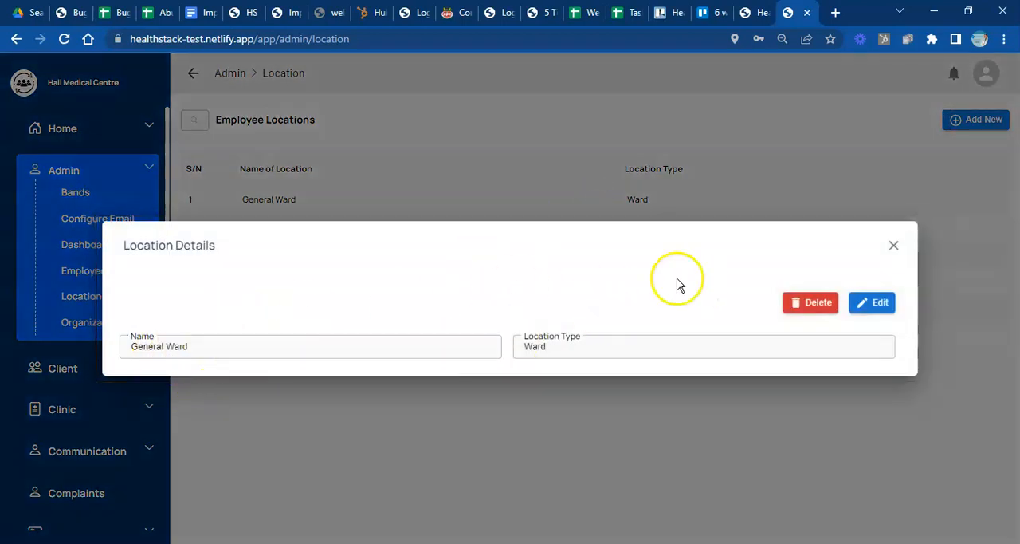
{"action": "left_click", "coordinate": [355, 180]}
{"action": "left_click", "coordinate": [292, 201]}
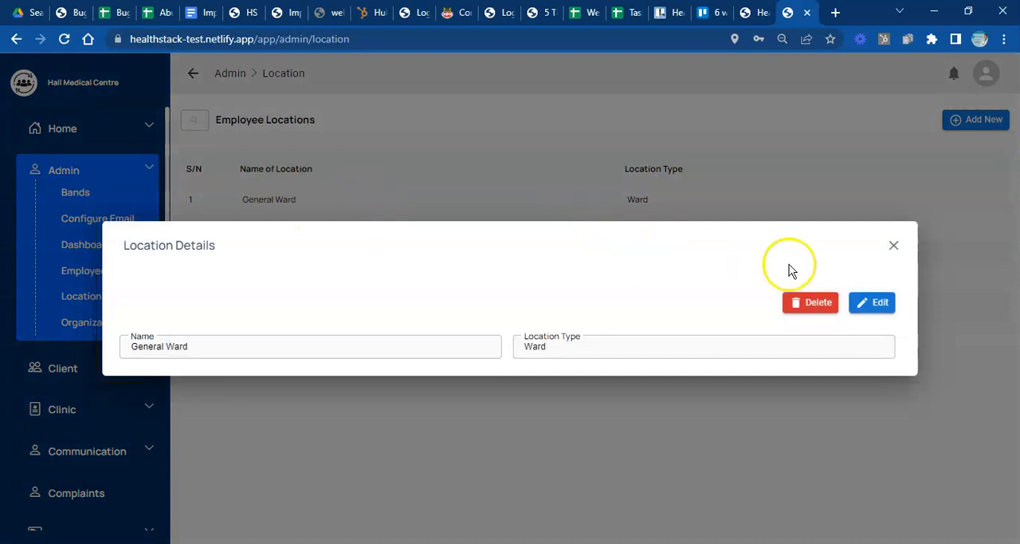
{"action": "left_click", "coordinate": [867, 304]}
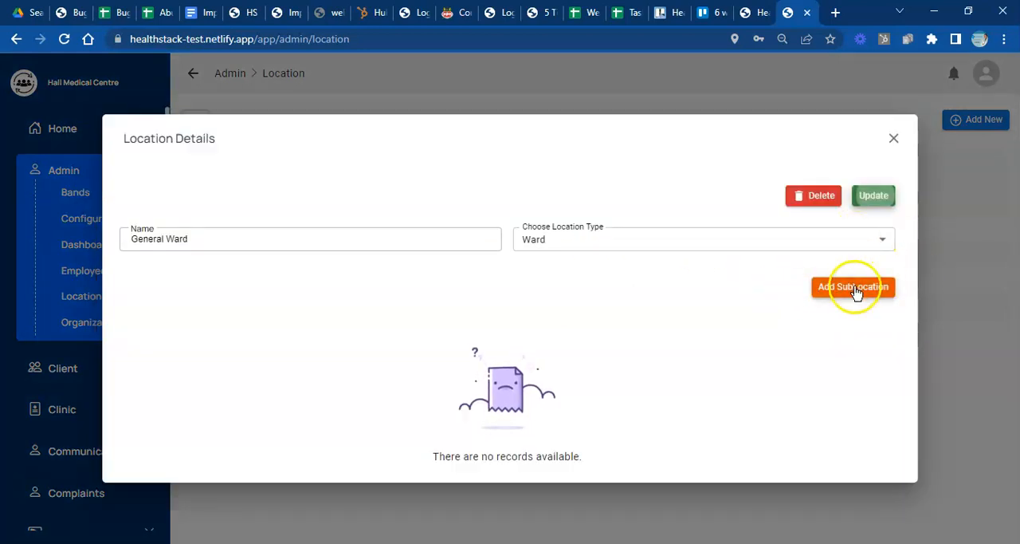
- Add a sub-location of type Bed named Bed 1 to General Ward
{"action": "left_click", "coordinate": [855, 289]}
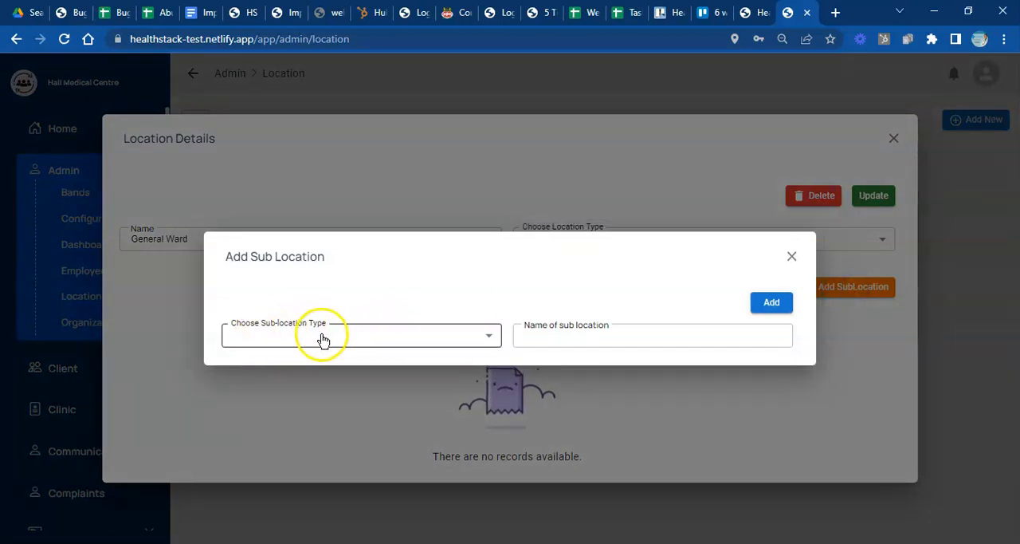
{"action": "left_click", "coordinate": [322, 338]}
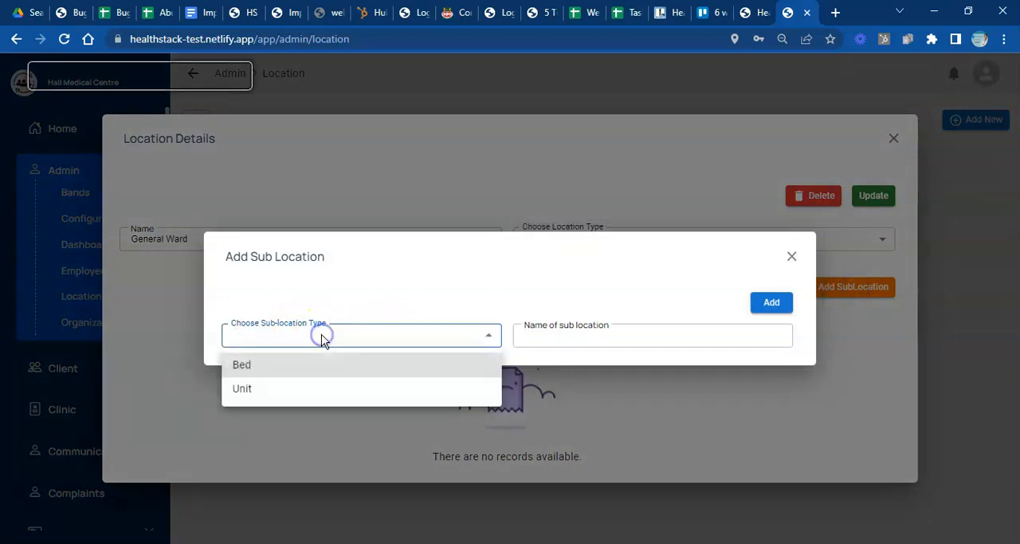
{"action": "left_click", "coordinate": [252, 376]}
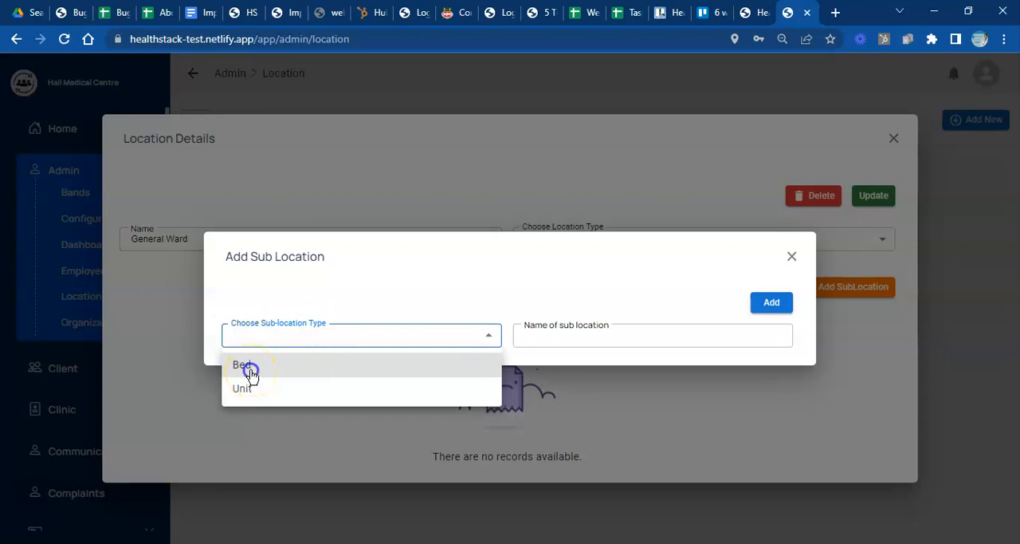
{"action": "left_click", "coordinate": [251, 373]}
{"action": "left_click", "coordinate": [605, 336]}
{"action": "left_click", "coordinate": [598, 338]}
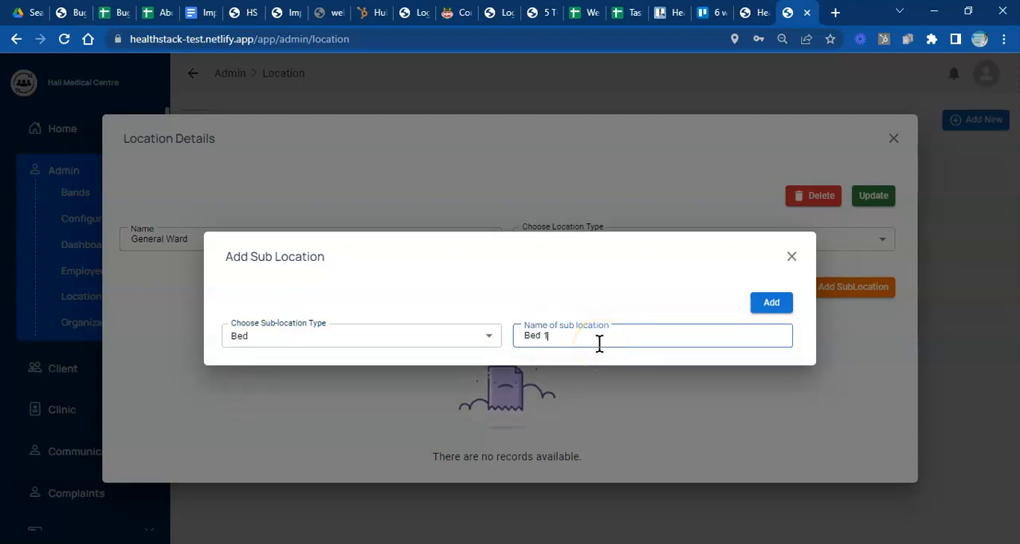
{"action": "left_click", "coordinate": [783, 305]}
- Add a second Bed sub-location named Bed 2 to General Ward
{"action": "left_click", "coordinate": [706, 333]}
{"action": "type", "text": "2"}
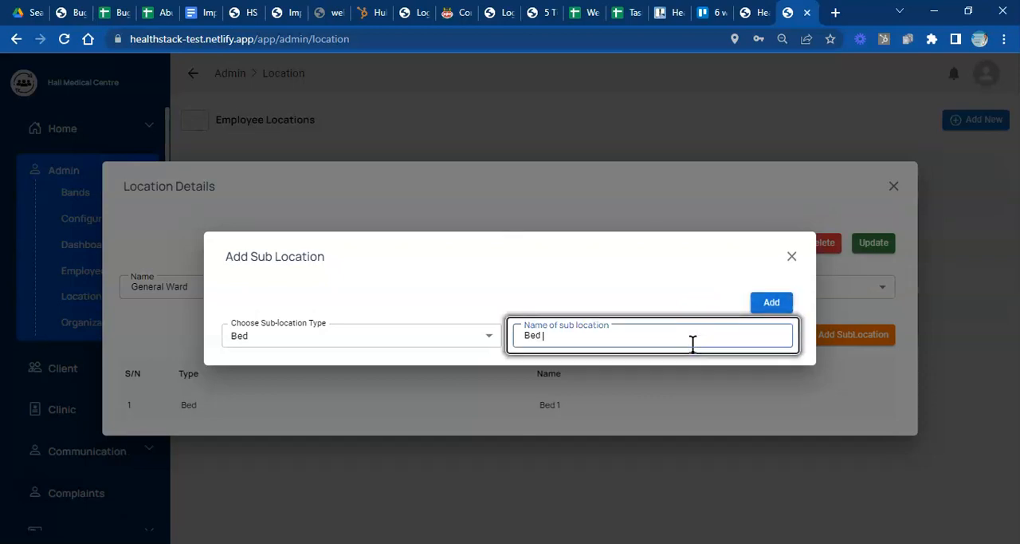
{"action": "left_click", "coordinate": [763, 308]}
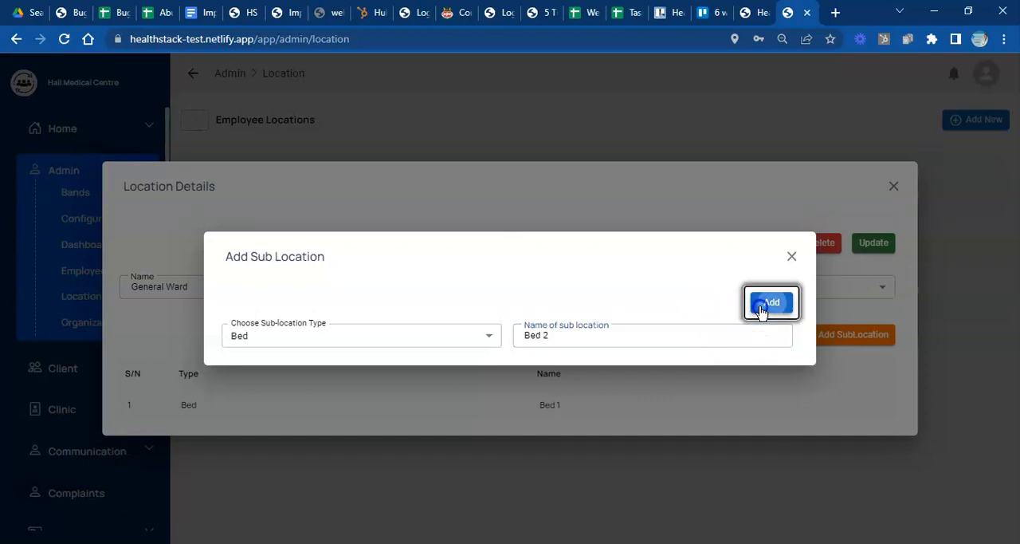
- Add a third Bed sub-location named Bed 3 to General Ward
{"action": "left_click", "coordinate": [653, 336]}
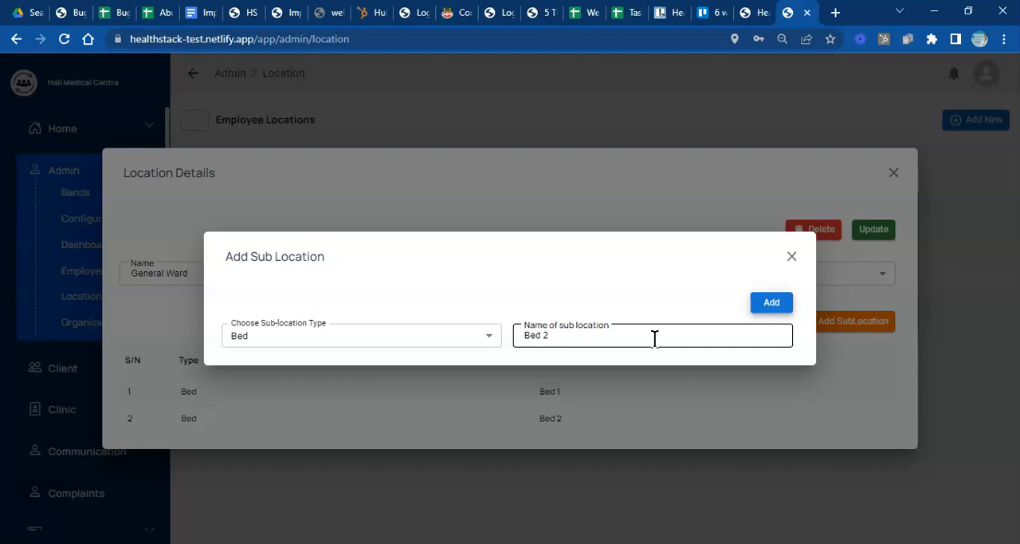
{"action": "left_click", "coordinate": [694, 337]}
{"action": "key", "text": "BackSpace"}
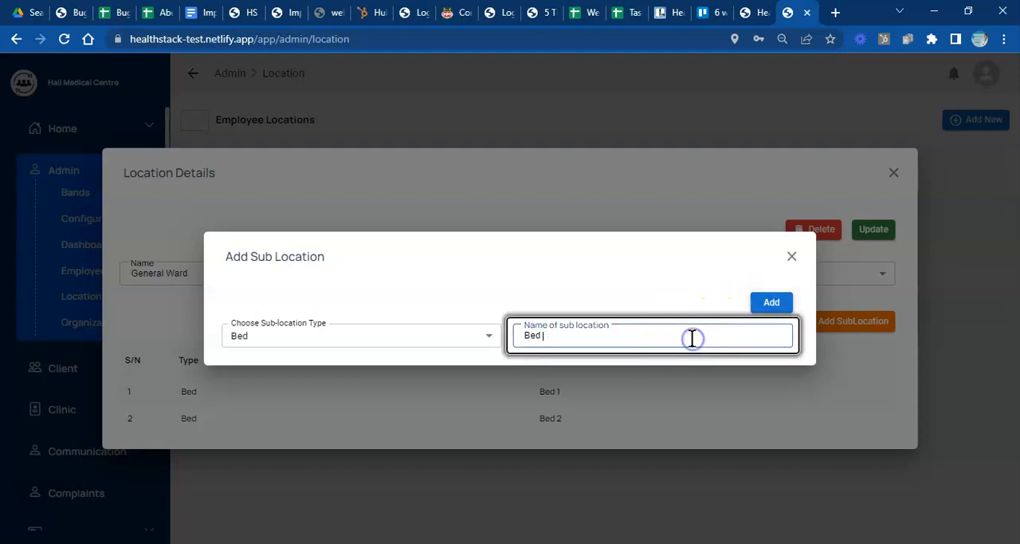
{"action": "type", "text": "3"}
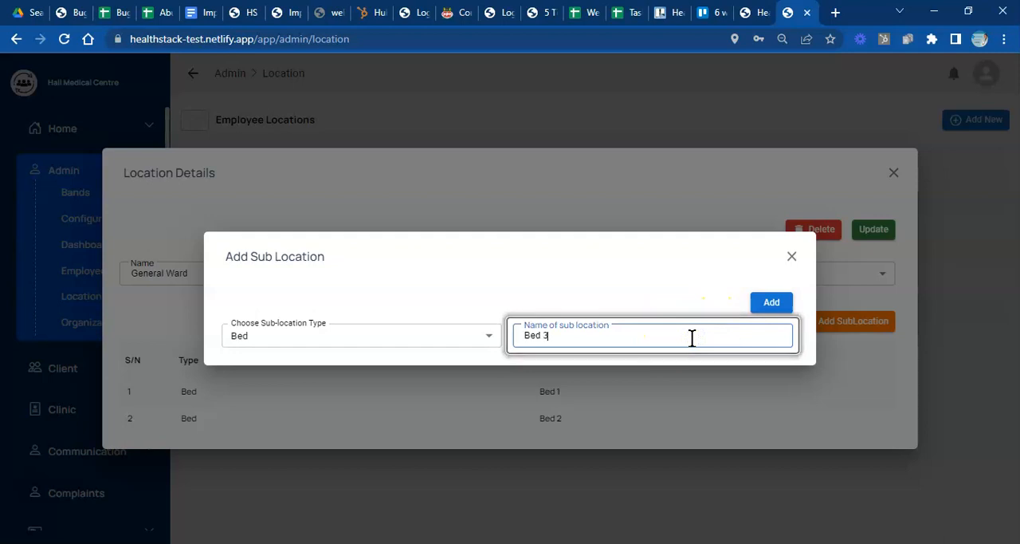
{"action": "left_click", "coordinate": [785, 305]}
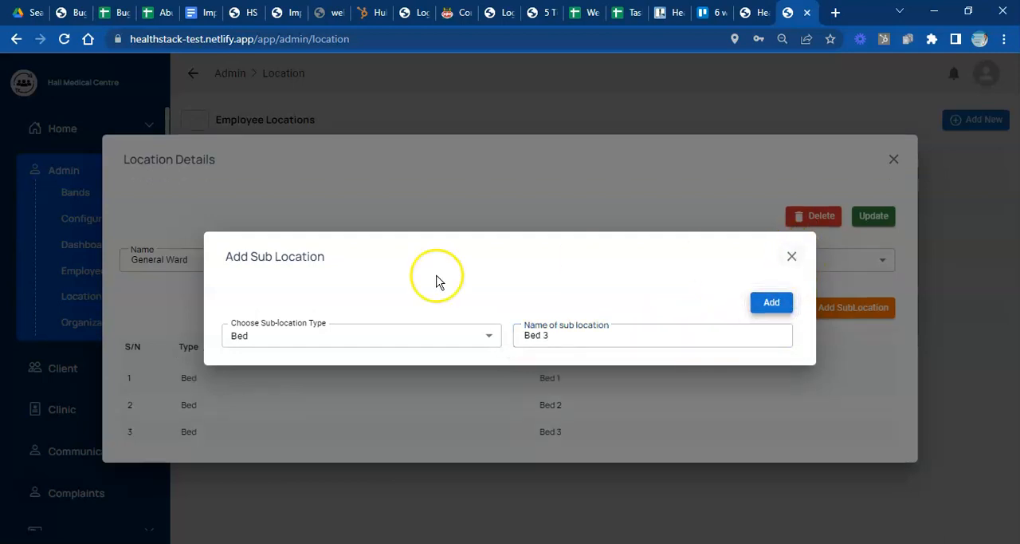
- Add a sub-location of type Unit named Private Room and save the update to General Ward
{"action": "left_click", "coordinate": [488, 335]}
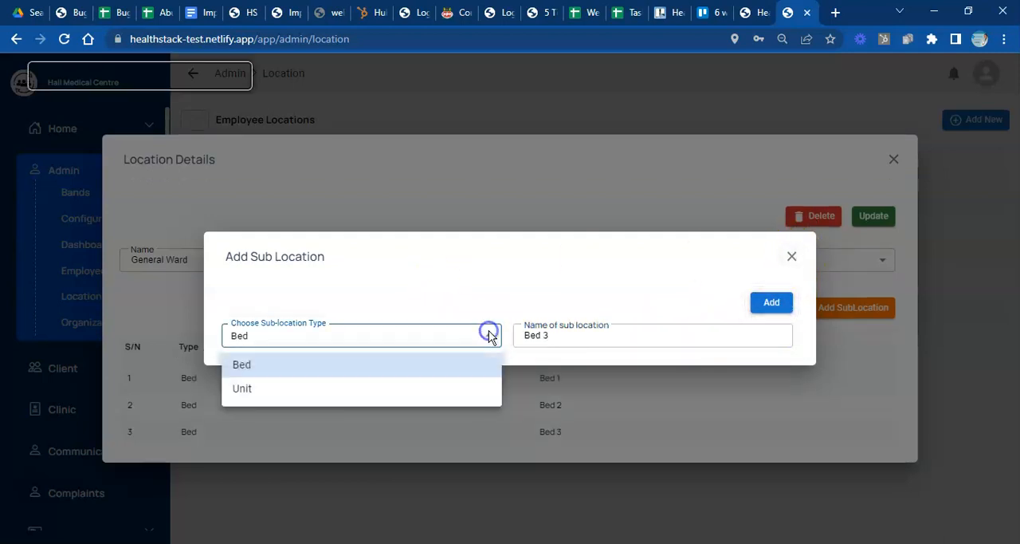
{"action": "left_click", "coordinate": [365, 390]}
{"action": "triple_click", "coordinate": [536, 335]}
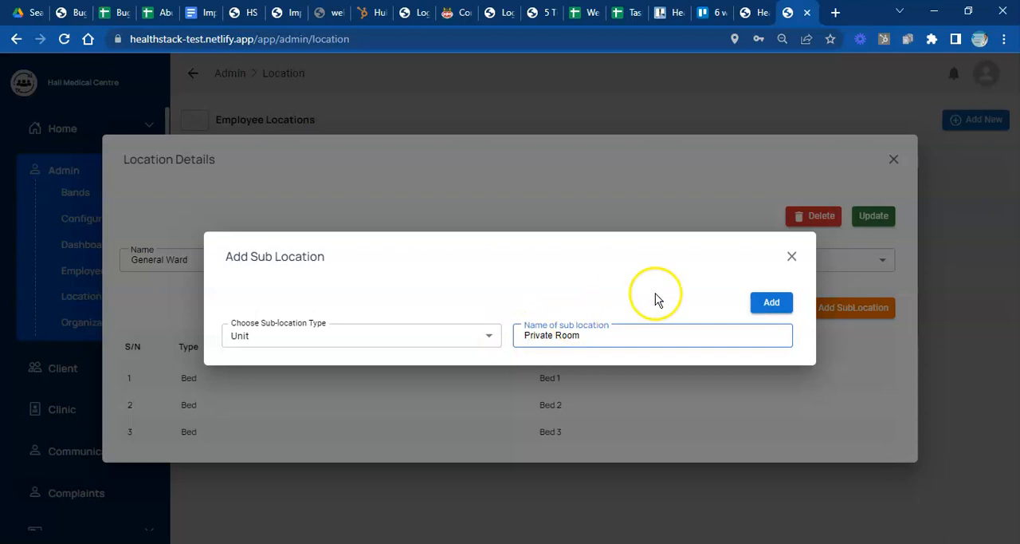
{"action": "left_click", "coordinate": [771, 306]}
{"action": "left_click", "coordinate": [791, 257]}
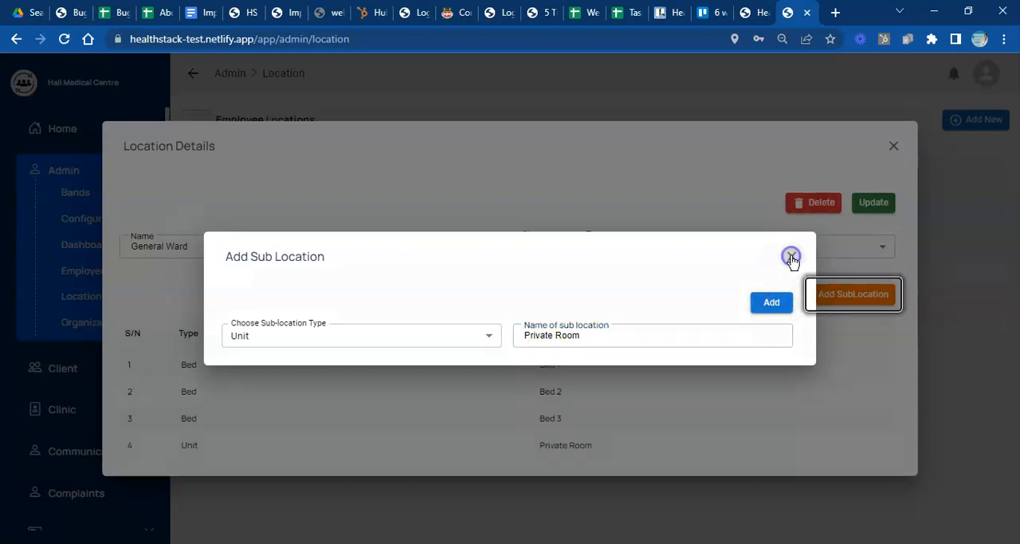
{"action": "left_click", "coordinate": [874, 201]}
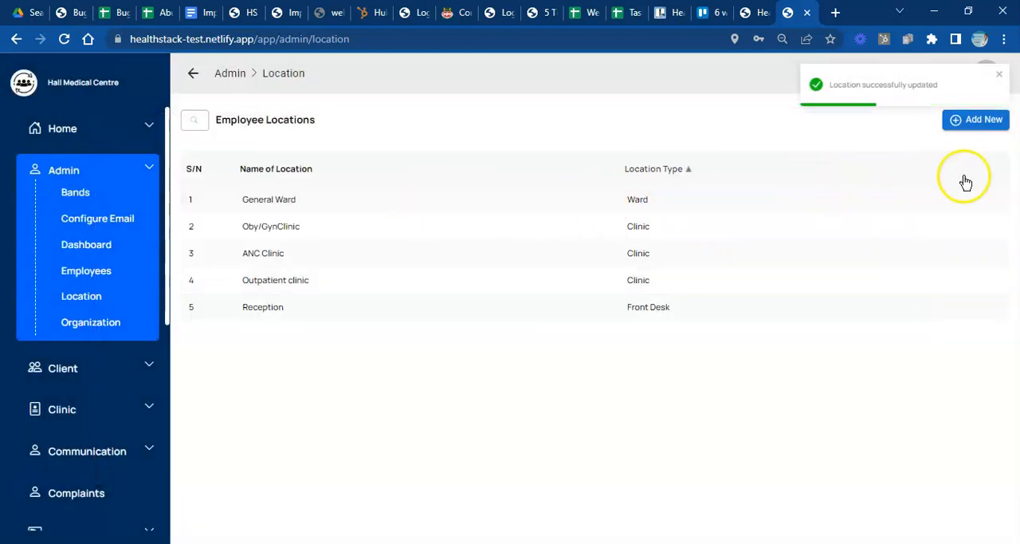
- Start a new location and set its location type to Laboratory
{"action": "left_click", "coordinate": [974, 123]}
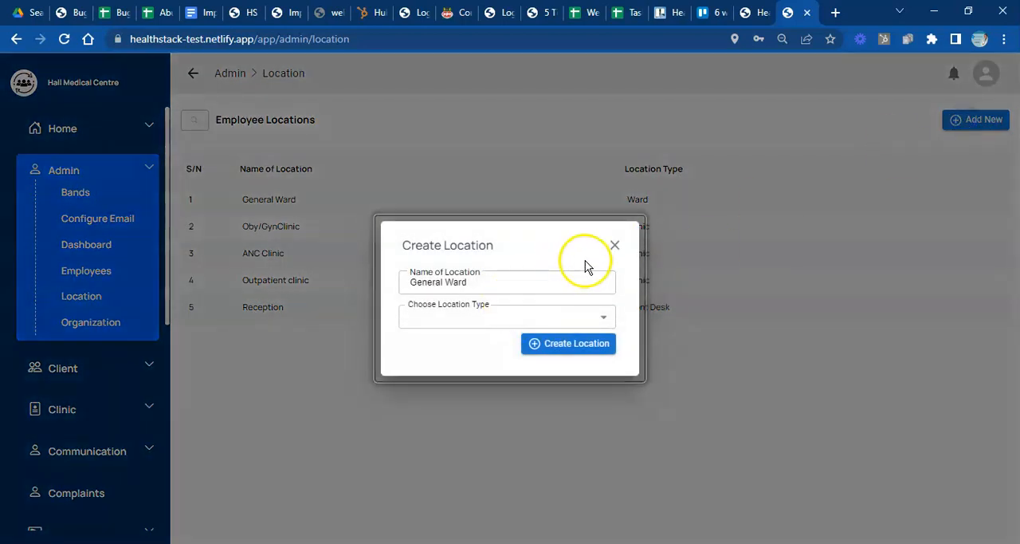
{"action": "left_click", "coordinate": [602, 316]}
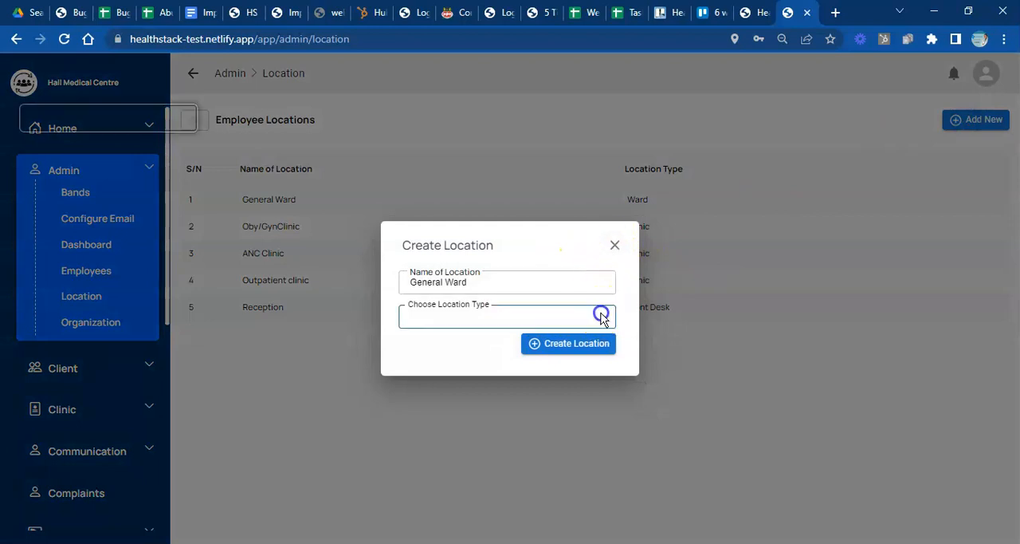
{"action": "left_click", "coordinate": [611, 247]}
{"action": "left_click", "coordinate": [603, 318]}
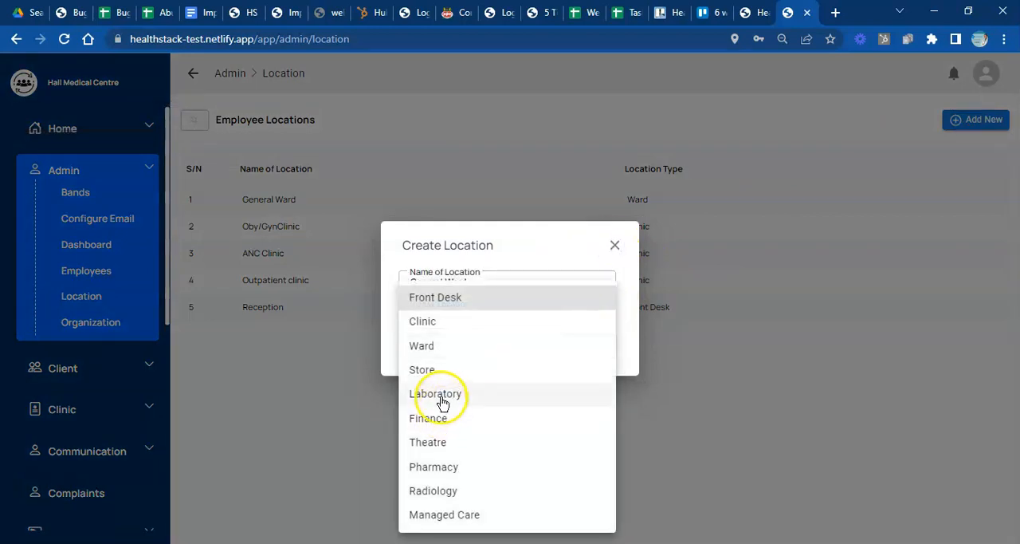
{"action": "left_click", "coordinate": [443, 393]}
- Name the new laboratory location General Lab and create it
{"action": "left_click_drag", "start_coordinate": [474, 284], "coordinate": [360, 283]}
{"action": "type", "text": "Lab"}
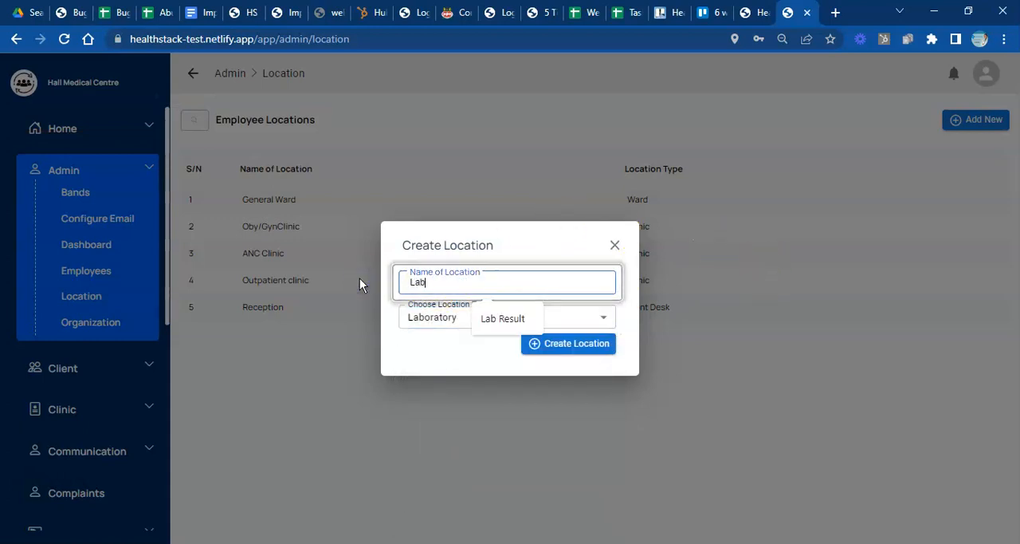
{"action": "key", "text": "BackSpace"}
{"action": "key", "text": "BackSpace"}
{"action": "key", "text": "BackSpace"}
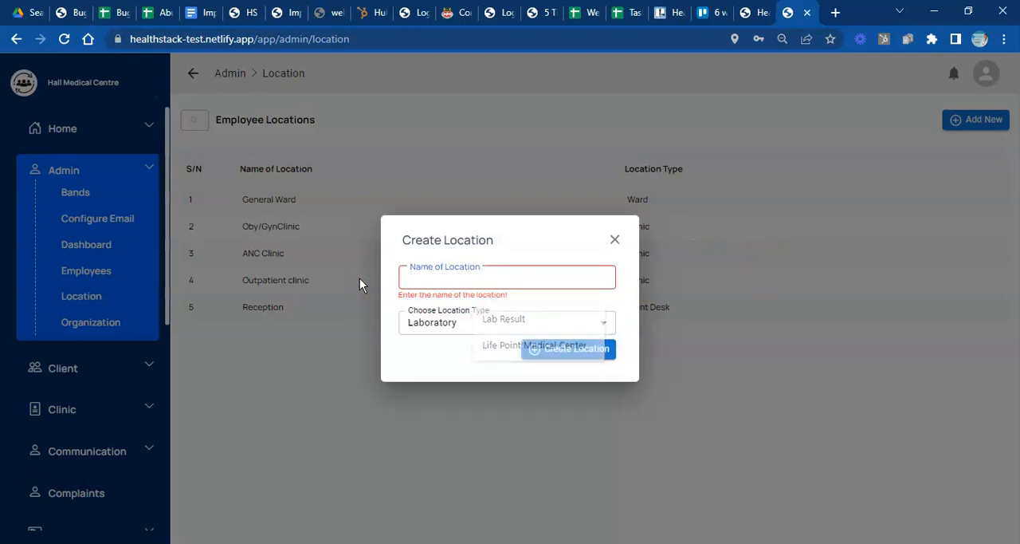
{"action": "type", "text": "General"}
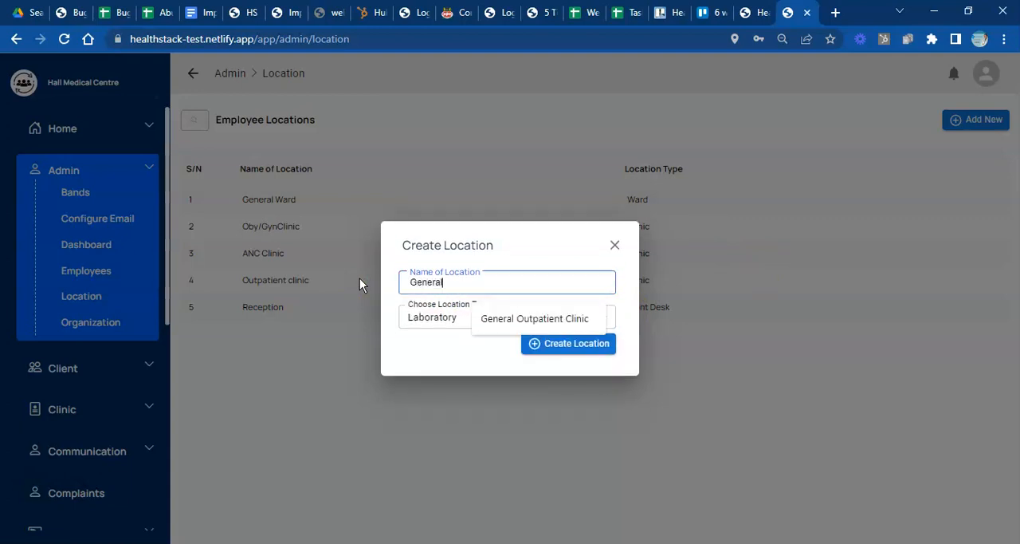
{"action": "type", "text": " Lab"}
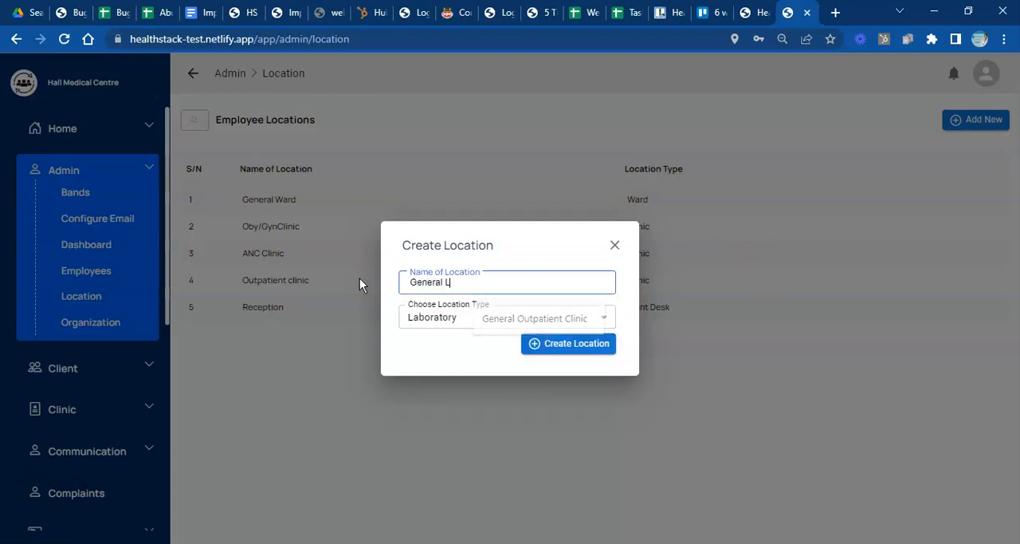
{"action": "left_click", "coordinate": [607, 345]}
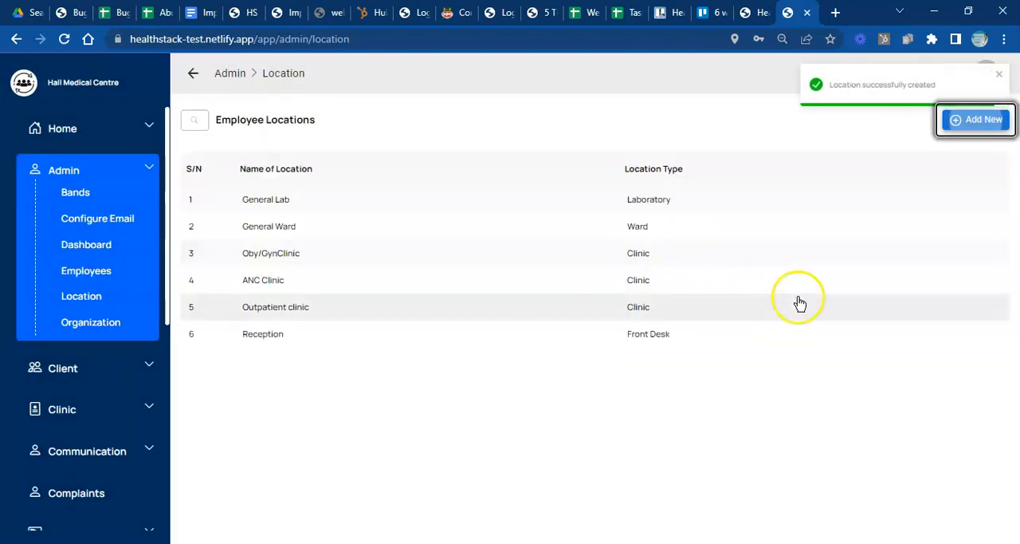
- Start a new location and replace the leftover name with Outpatient Dispensary
{"action": "left_click", "coordinate": [975, 121]}
{"action": "left_click", "coordinate": [975, 121]}
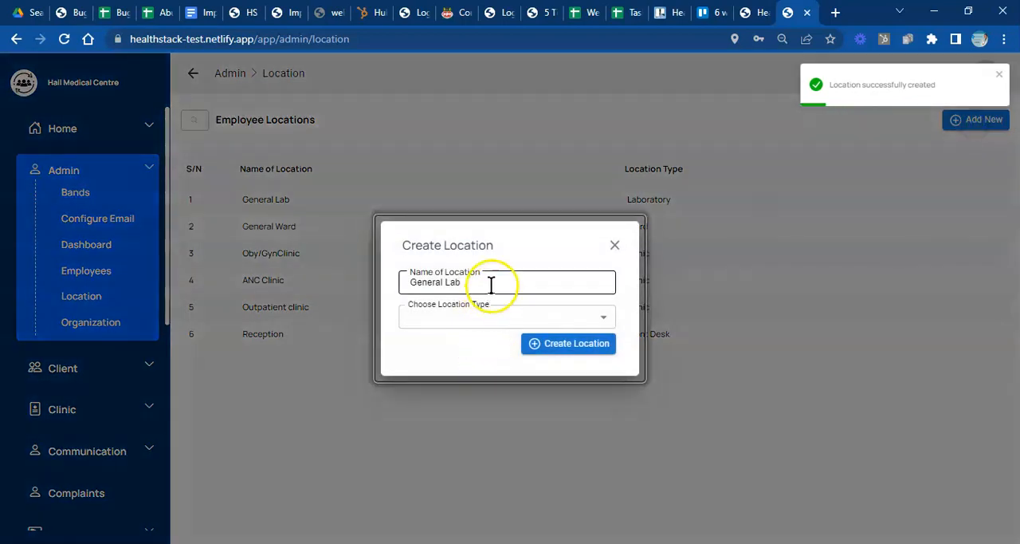
{"action": "left_click", "coordinate": [491, 285]}
{"action": "key", "text": "BackSpace"}
{"action": "key", "text": "BackSpace"}
{"action": "key", "text": "BackSpace"}
{"action": "key", "text": "BackSpace"}
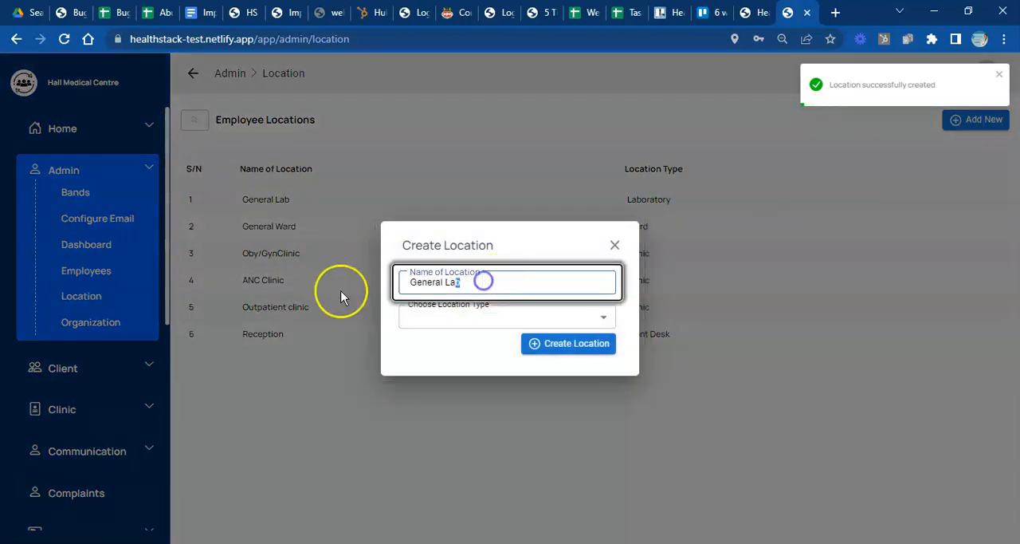
{"action": "key", "text": "BackSpace"}
{"action": "key", "text": "BackSpace"}
{"action": "key", "text": "BackSpace"}
{"action": "key", "text": "BackSpace"}
{"action": "key", "text": "BackSpace"}
{"action": "key", "text": "BackSpace"}
{"action": "key", "text": "BackSpace"}
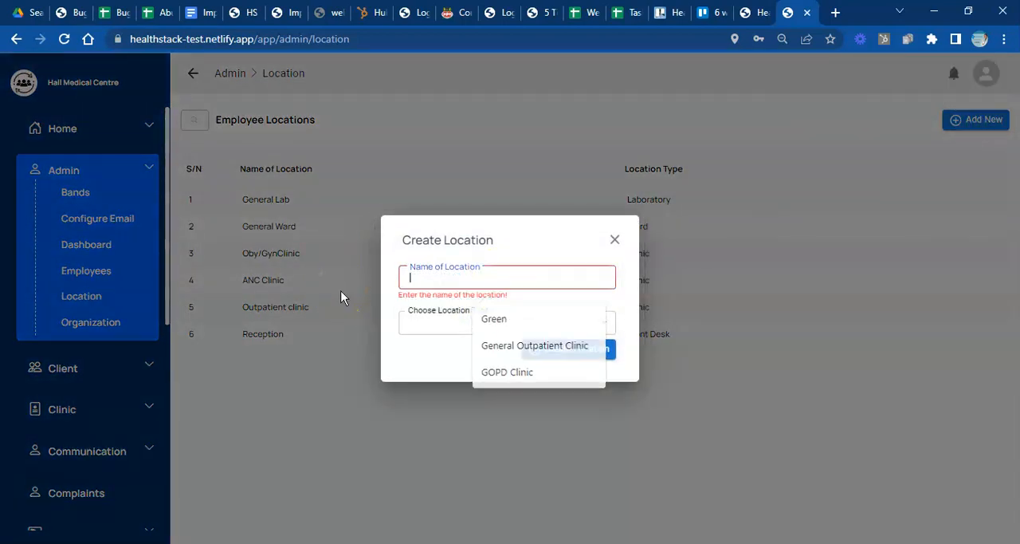
{"action": "type", "text": "Outpatient Dispensary"}
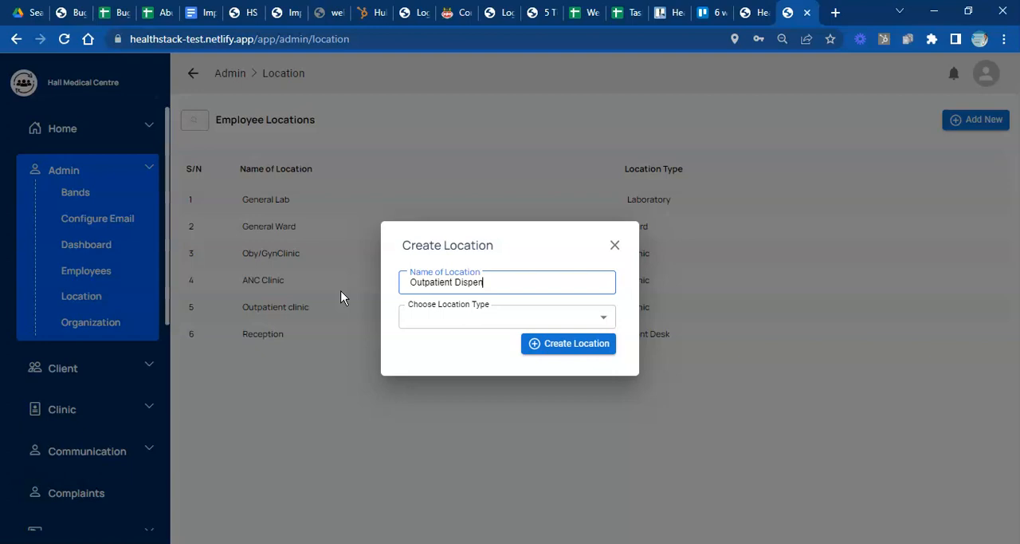
- Set the new location's type to Pharmacy and create the location
{"action": "left_click", "coordinate": [404, 315]}
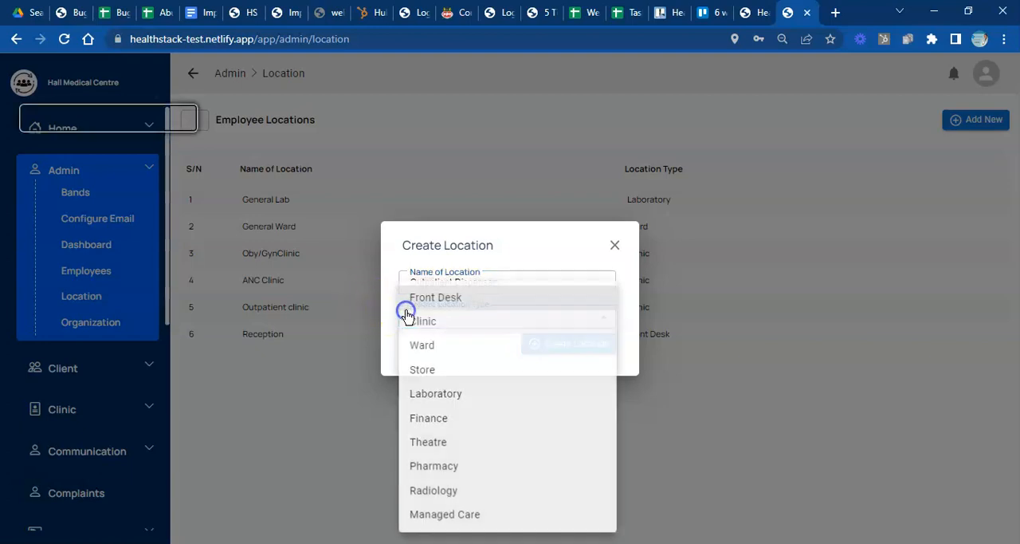
{"action": "left_click", "coordinate": [438, 474]}
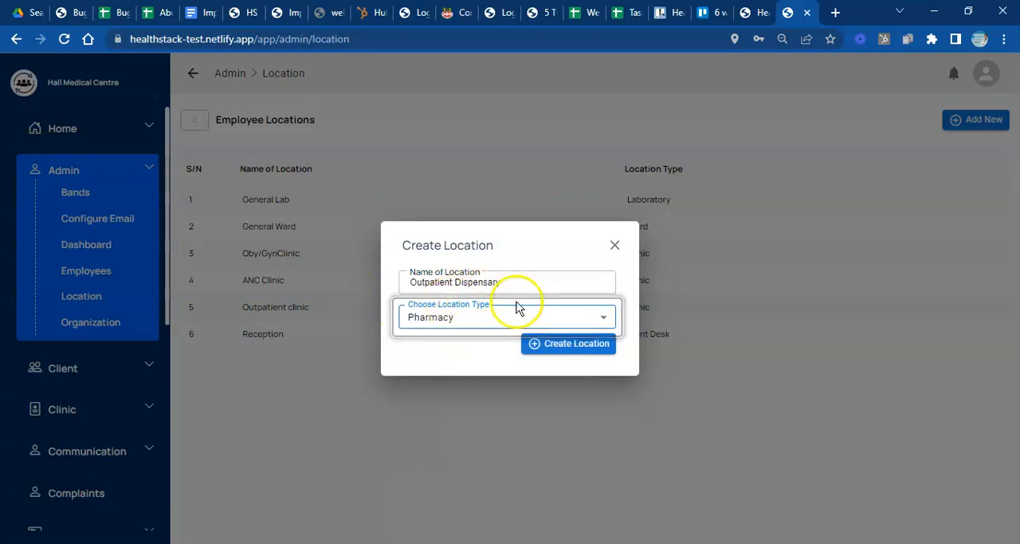
{"action": "left_click", "coordinate": [580, 346]}
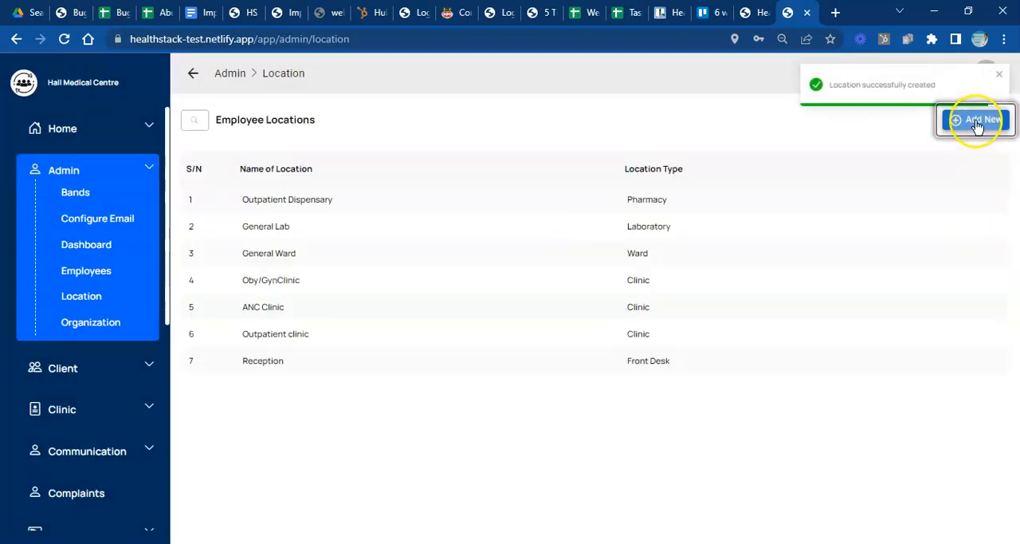
- Start another new location and replace the leftover name with General store
{"action": "left_click", "coordinate": [999, 74]}
{"action": "left_click", "coordinate": [977, 132]}
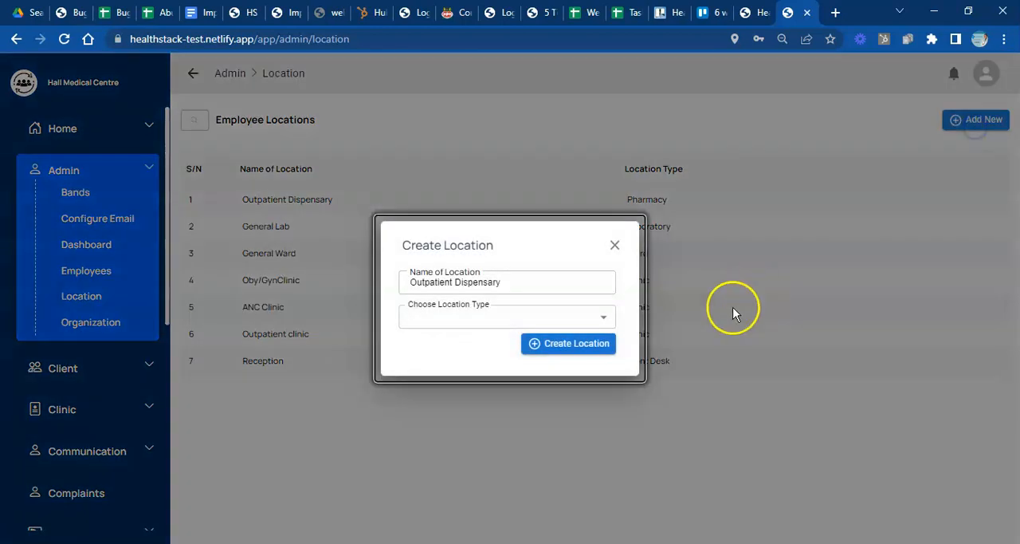
{"action": "left_click_drag", "start_coordinate": [566, 286], "coordinate": [307, 266]}
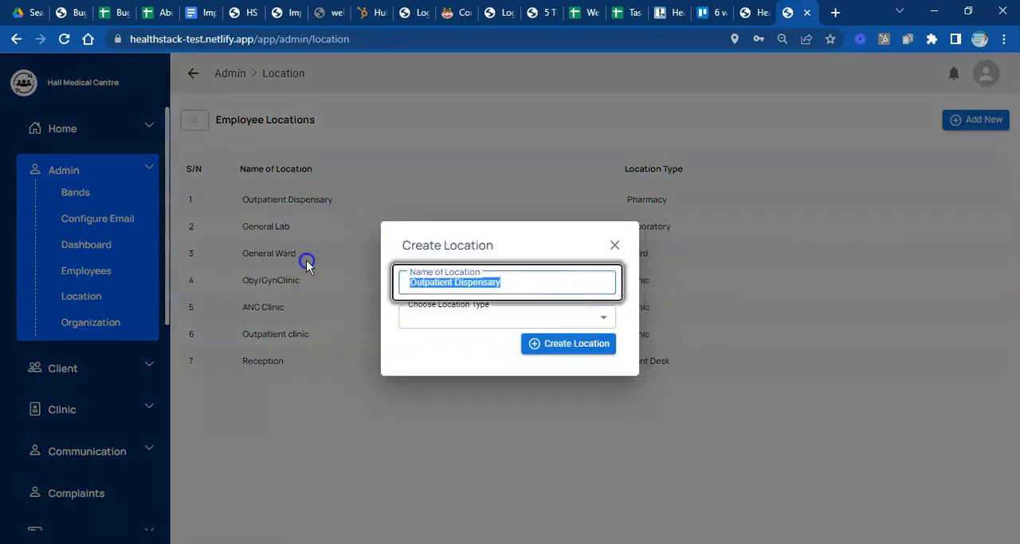
{"action": "type", "text": "S"}
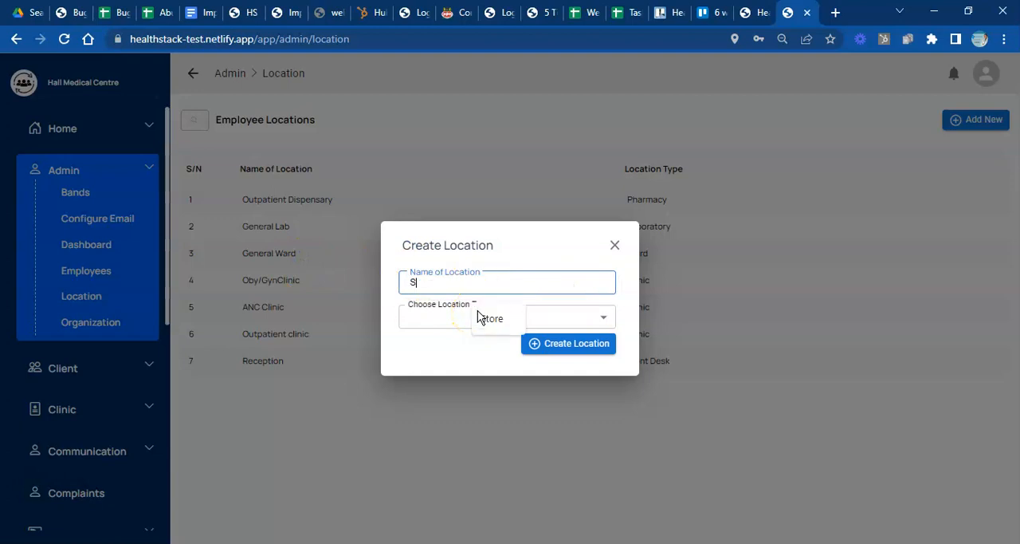
{"action": "key", "text": "BackSpace"}
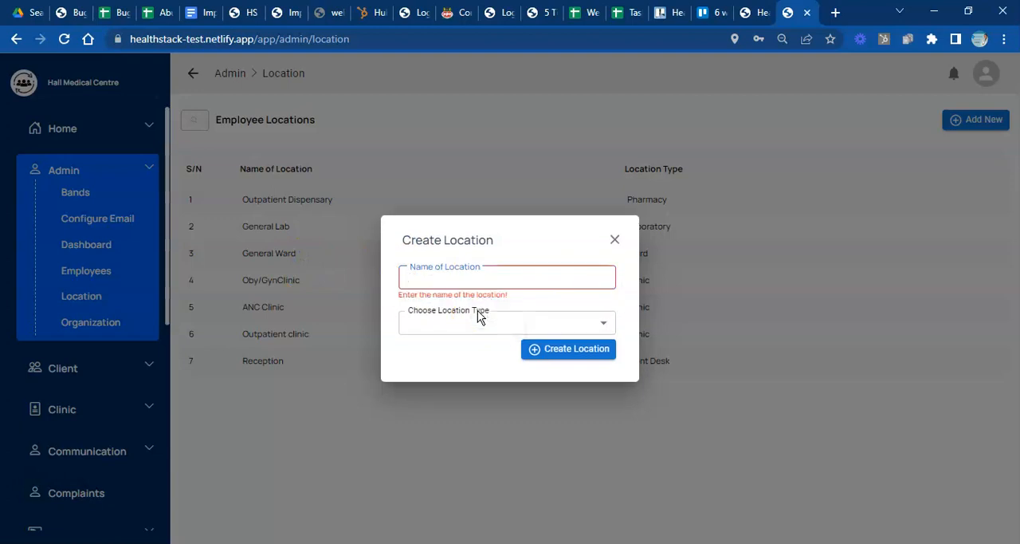
{"action": "type", "text": "Gen"}
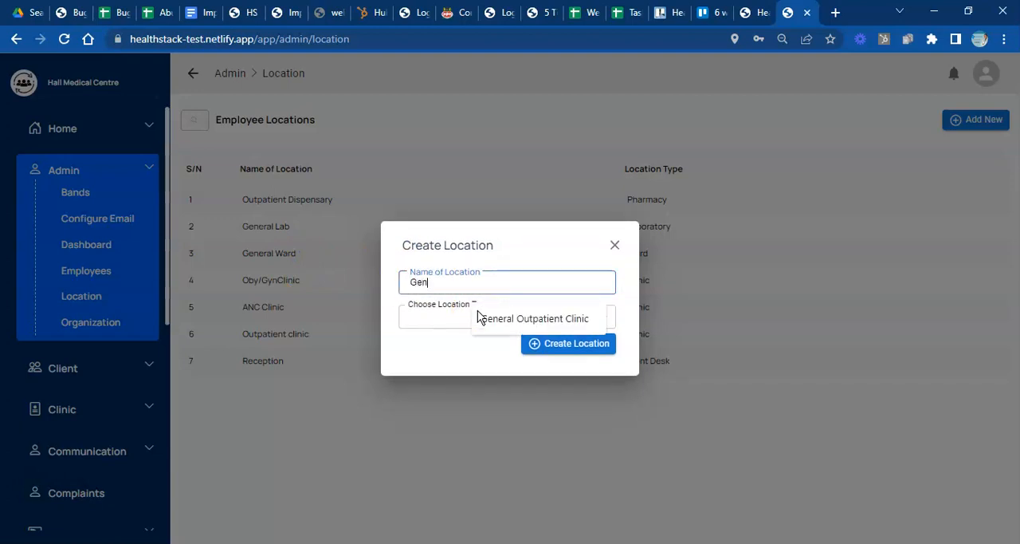
{"action": "type", "text": "eral store"}
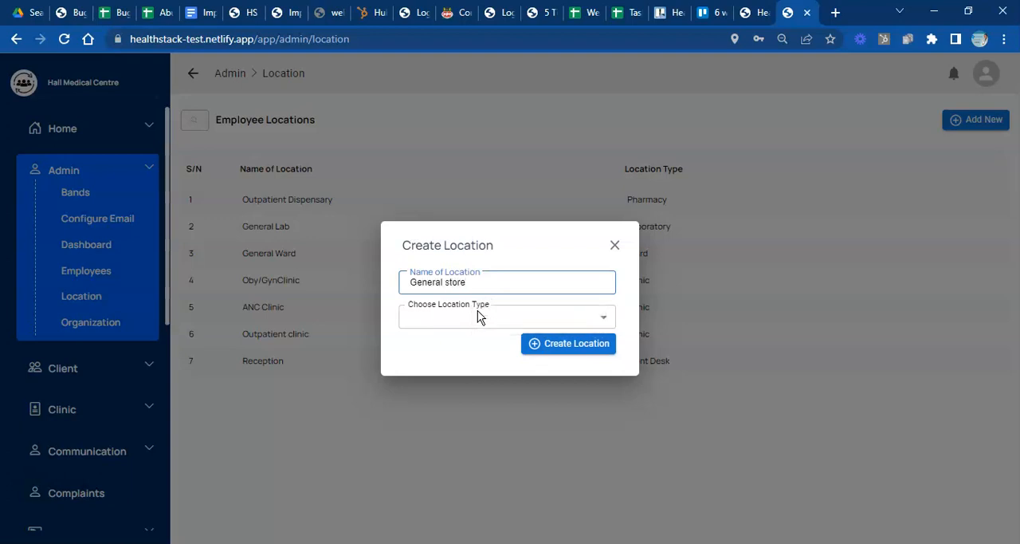
- Set the general store's location type to Store and create the location
{"action": "left_click", "coordinate": [479, 316]}
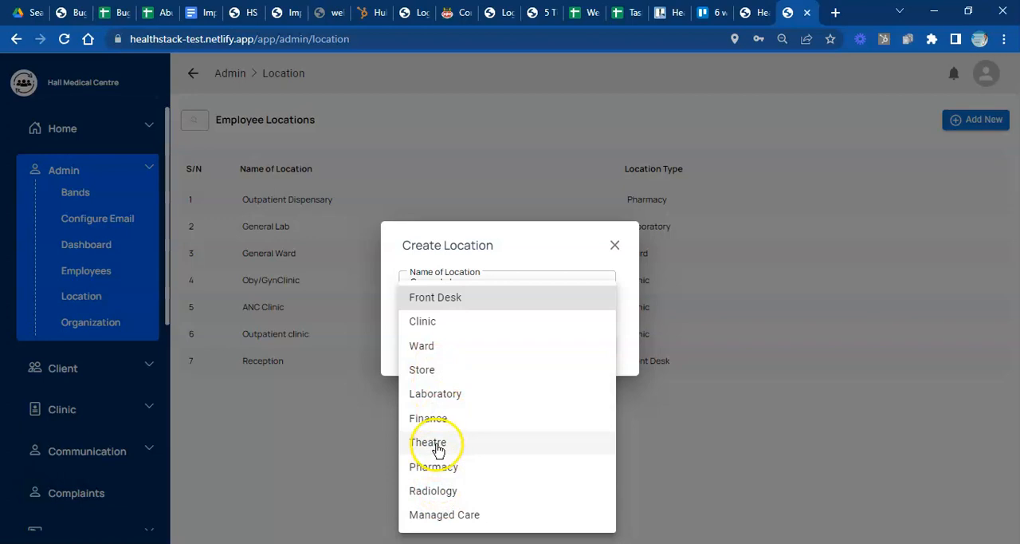
{"action": "left_click", "coordinate": [429, 375]}
{"action": "left_click", "coordinate": [553, 346]}
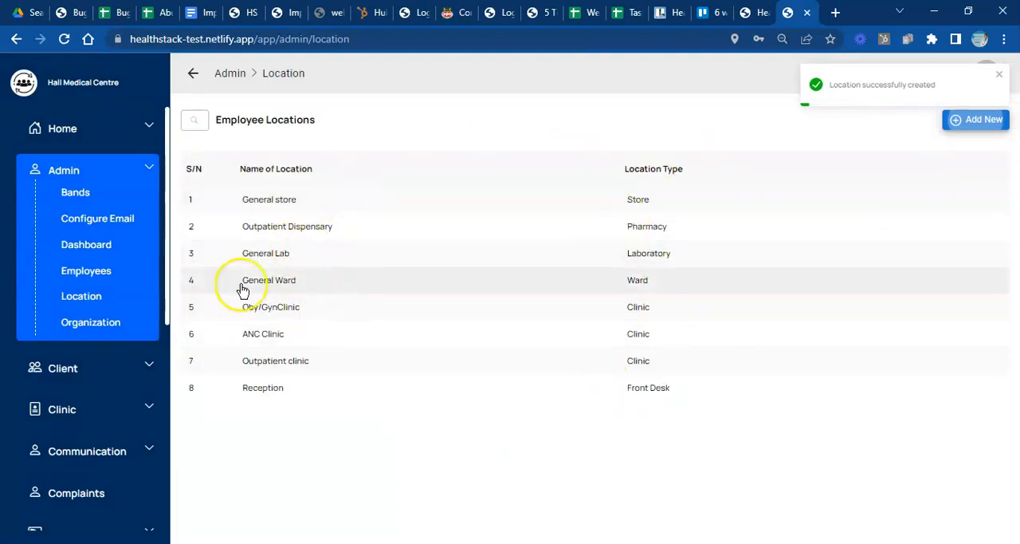
- Open the admin module's employee list and start a new employee record
{"action": "left_click", "coordinate": [86, 271]}
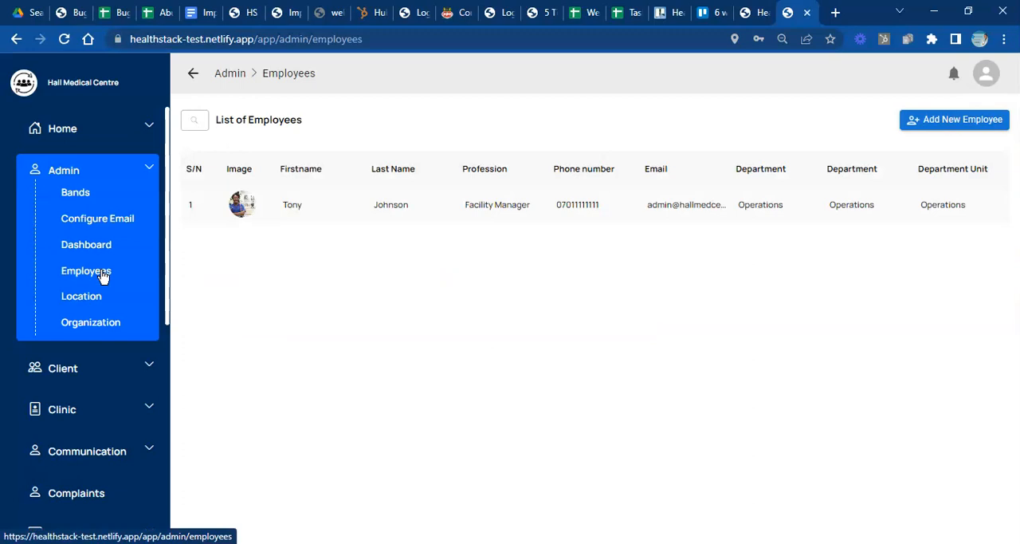
{"action": "left_click", "coordinate": [91, 279]}
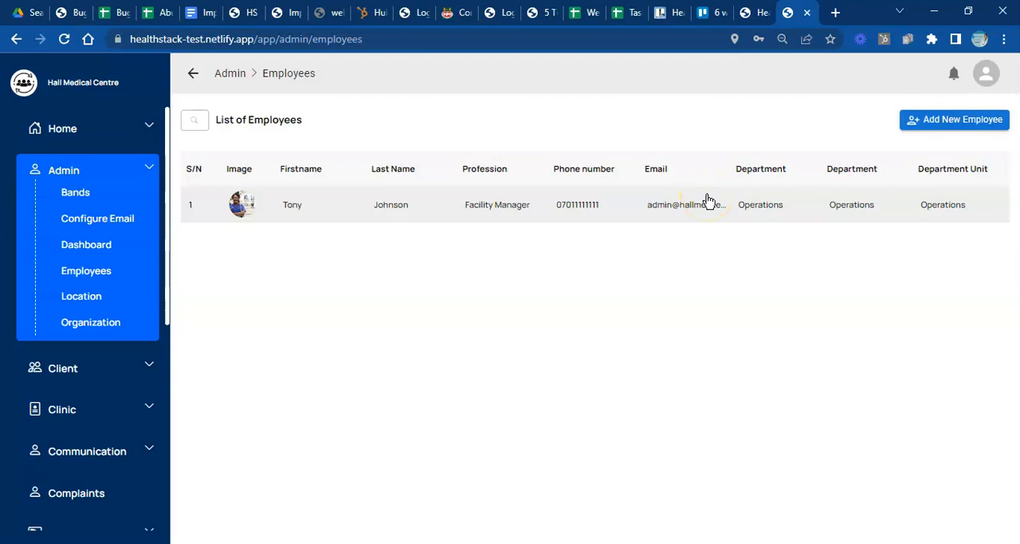
{"action": "left_click", "coordinate": [952, 124]}
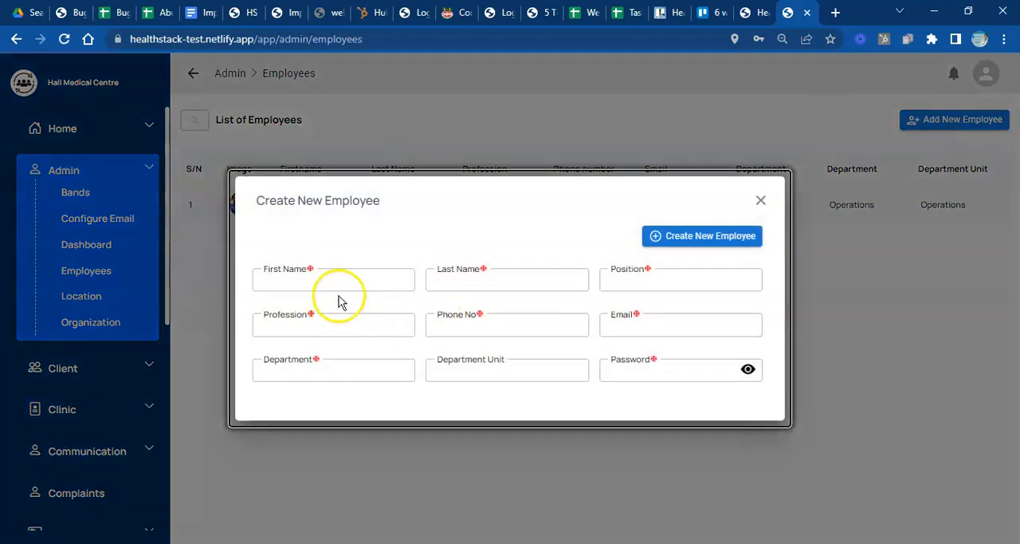
- Enter the new employee's first name and last name
{"action": "left_click", "coordinate": [348, 277]}
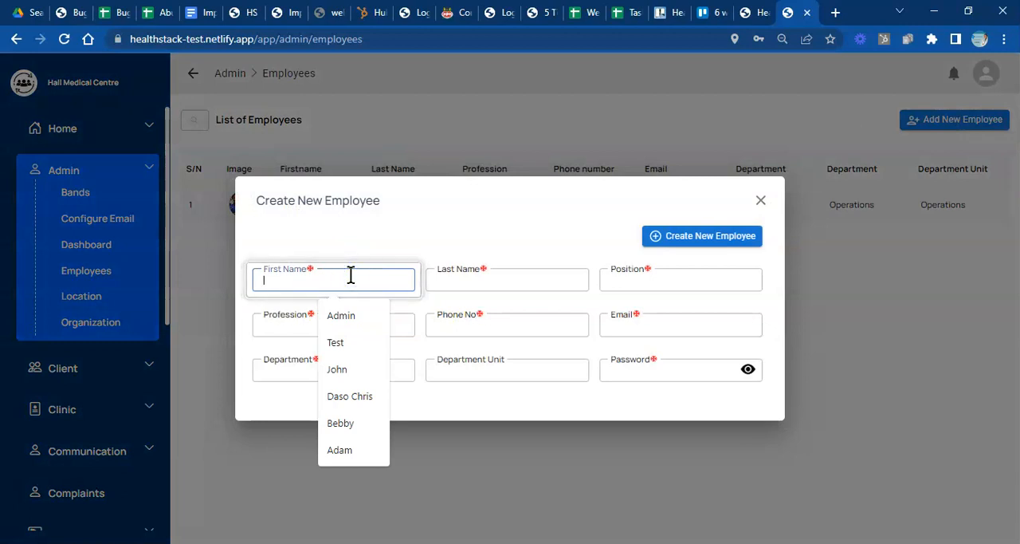
{"action": "type", "text": "MAr"}
{"action": "key", "text": "BackSpace"}
{"action": "key", "text": "BackSpace"}
{"action": "key", "text": "BackSpace"}
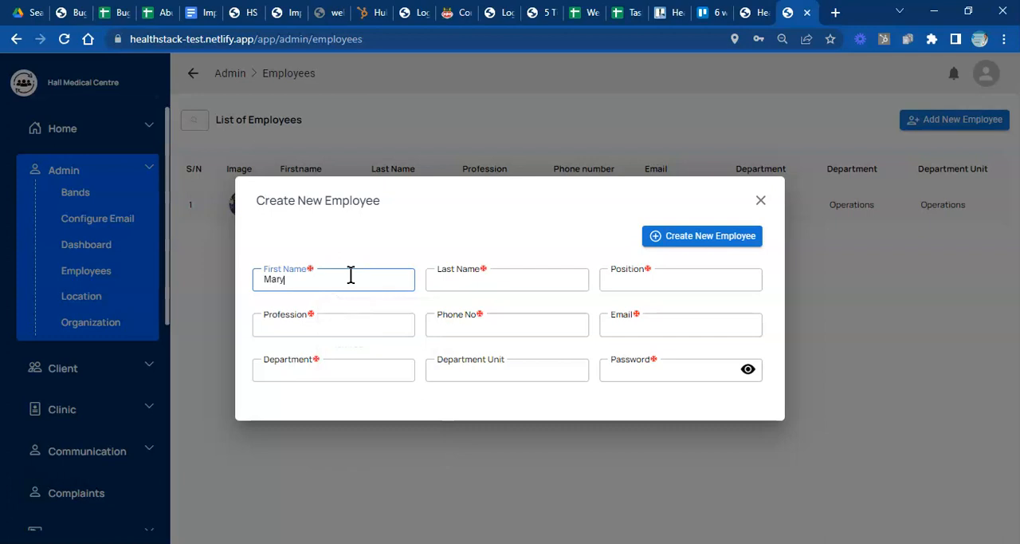
{"action": "left_click", "coordinate": [451, 281]}
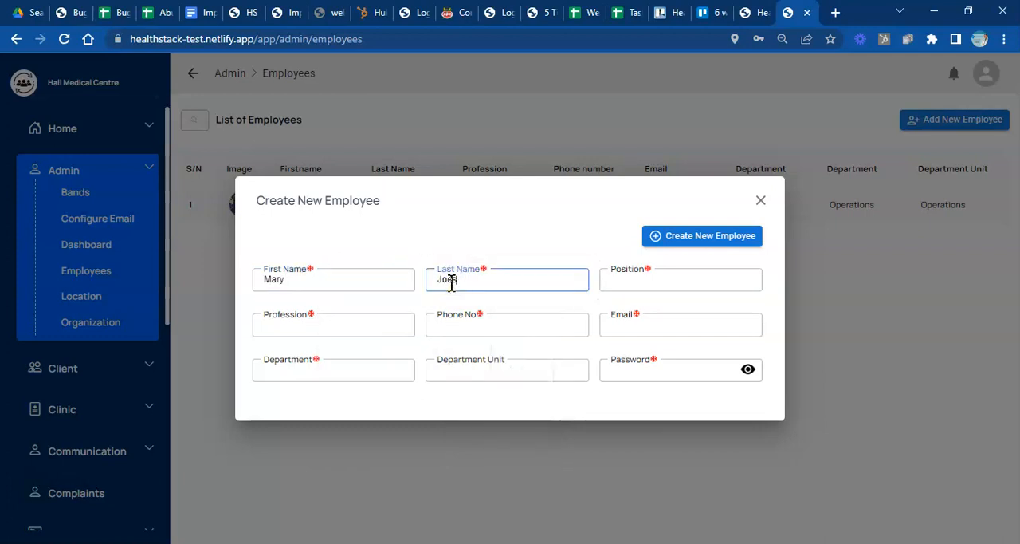
{"action": "type", "text": "e"}
- Set the new employee's position to Front Desk Officer and the profession to Administrator
{"action": "left_click", "coordinate": [650, 280]}
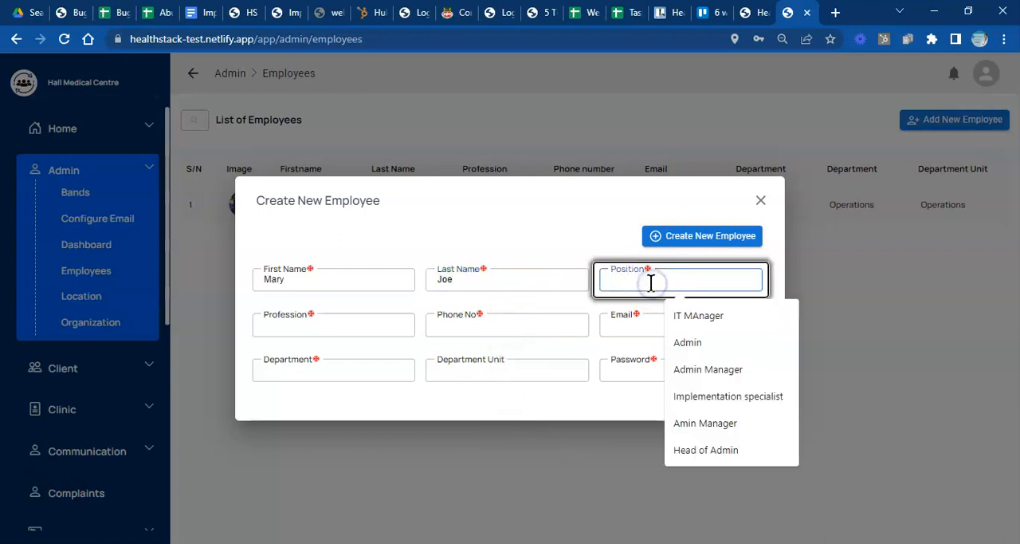
{"action": "type", "text": "fro"}
{"action": "key", "text": "BackSpace"}
{"action": "key", "text": "BackSpace"}
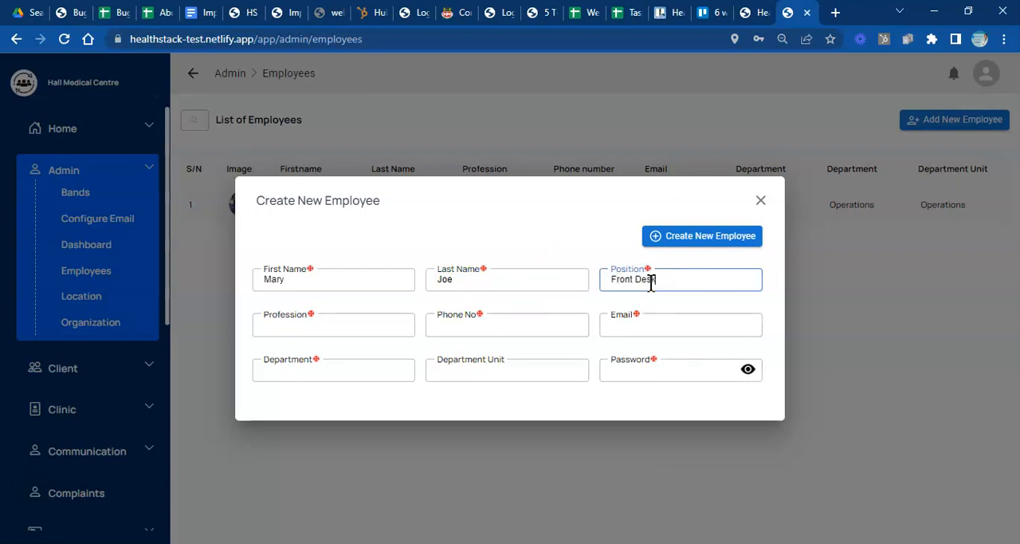
{"action": "left_click", "coordinate": [380, 333]}
{"action": "left_click", "coordinate": [367, 362]}
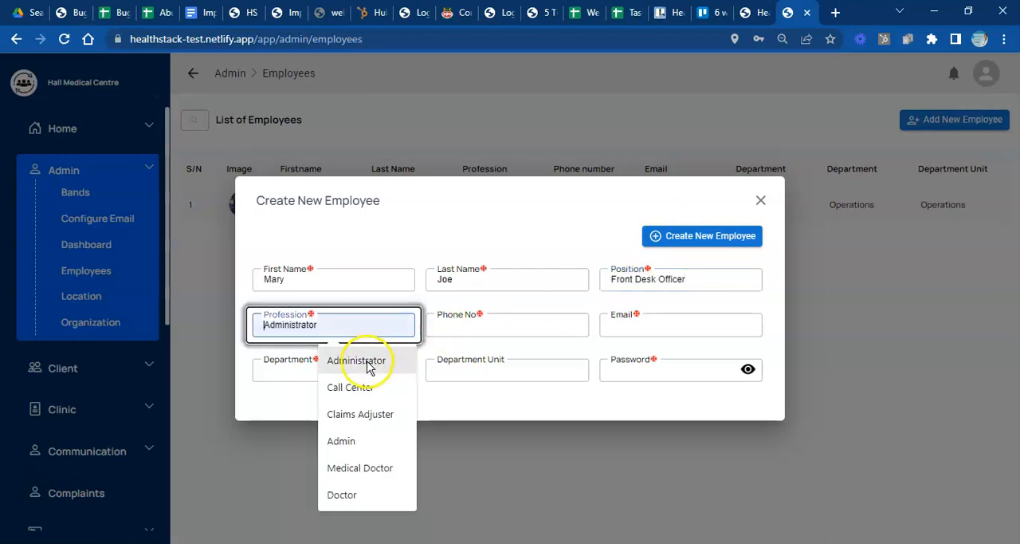
- Fill in the new employee's phone number and e-mail address
{"action": "left_click", "coordinate": [505, 329]}
{"action": "left_click", "coordinate": [520, 356]}
{"action": "key", "text": "BackSpace"}
{"action": "key", "text": "BackSpace"}
{"action": "key", "text": "BackSpace"}
{"action": "type", "text": "23"}
{"action": "left_click", "coordinate": [606, 327]}
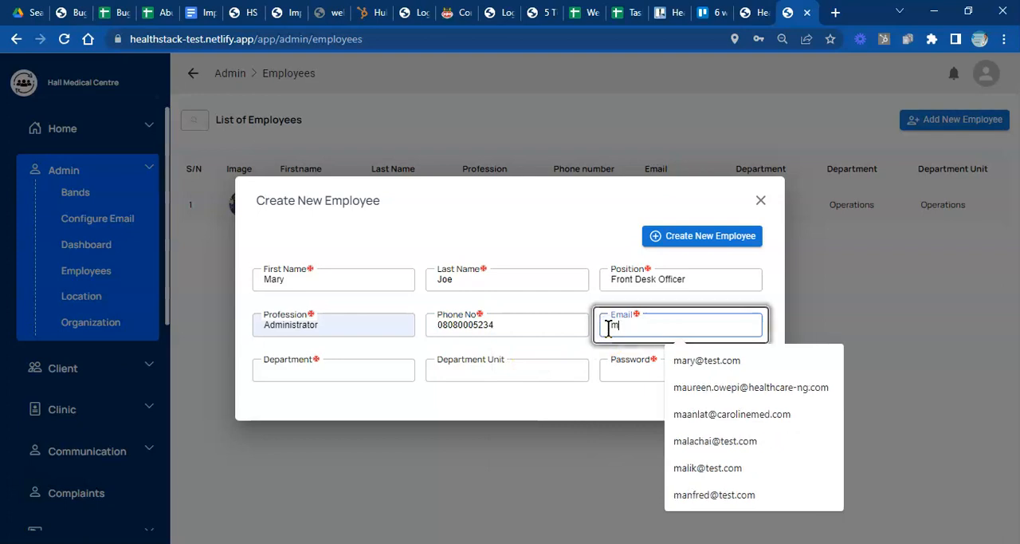
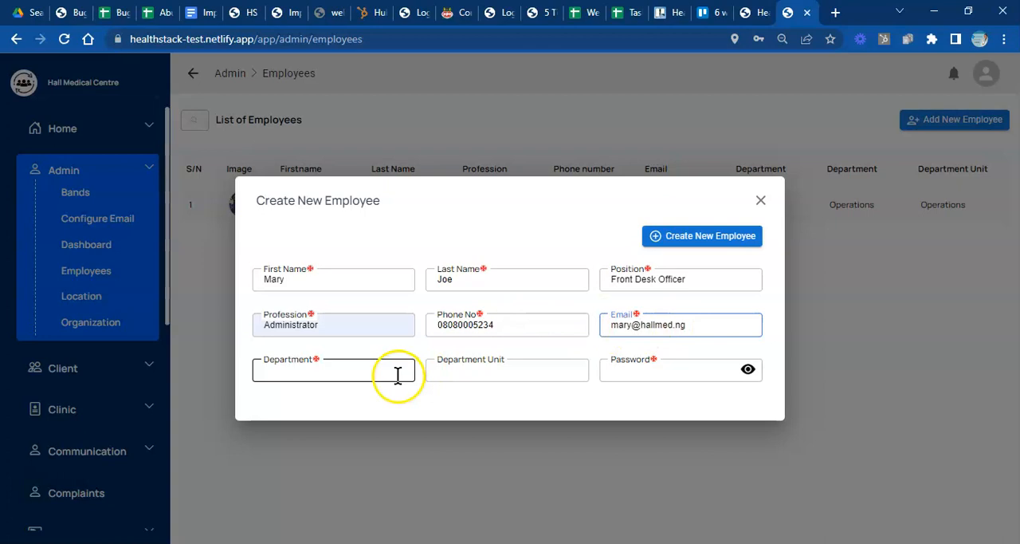
- Assign the new employee to the Operations department with Med Rec. as the department unit
{"action": "left_click", "coordinate": [386, 372]}
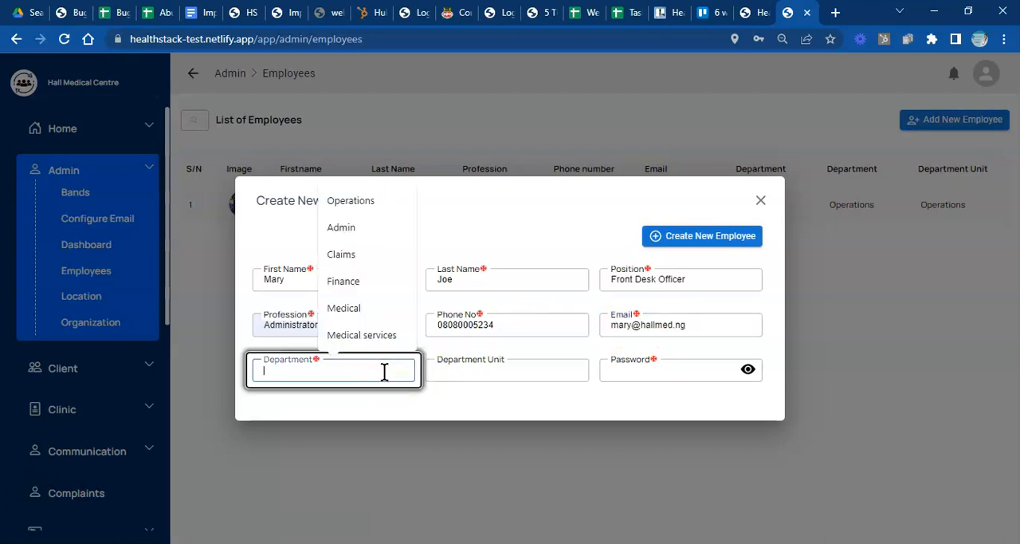
{"action": "left_click", "coordinate": [344, 200]}
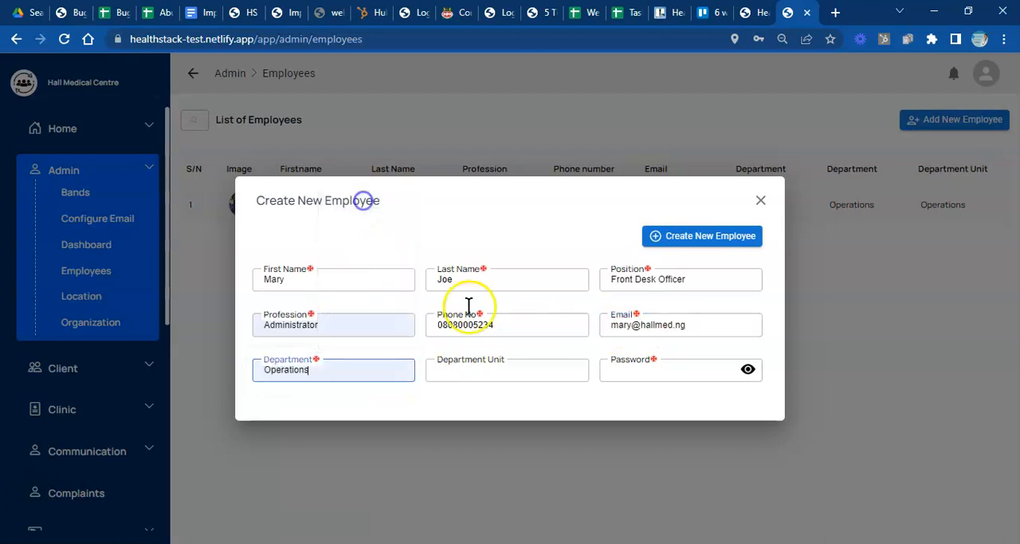
{"action": "left_click", "coordinate": [509, 370]}
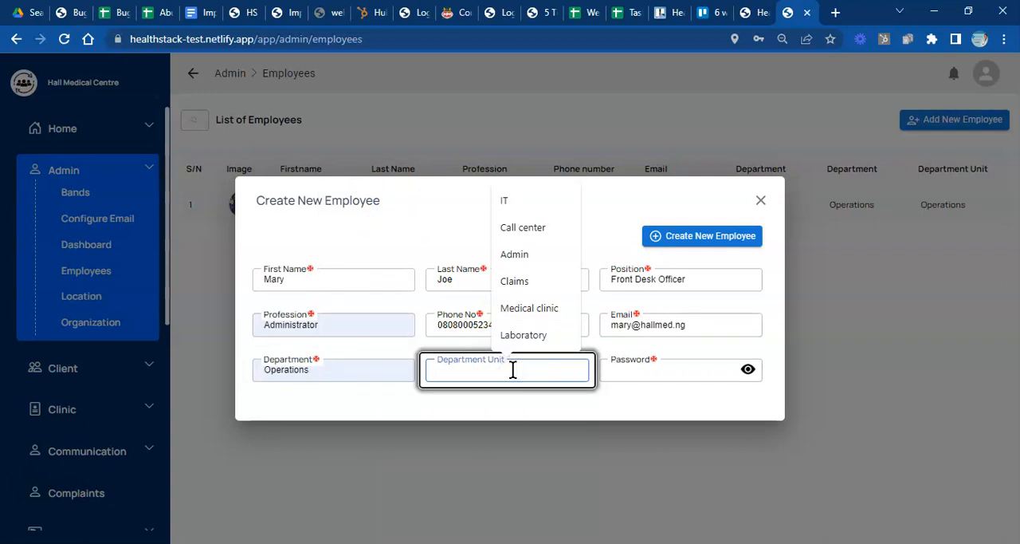
{"action": "left_click", "coordinate": [524, 344]}
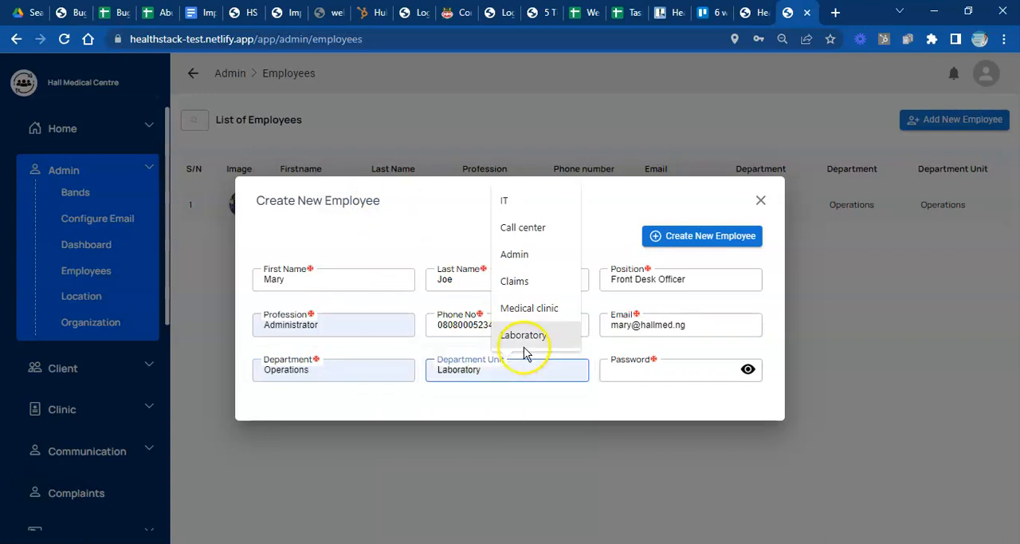
{"action": "type", "text": "Med Rec."}
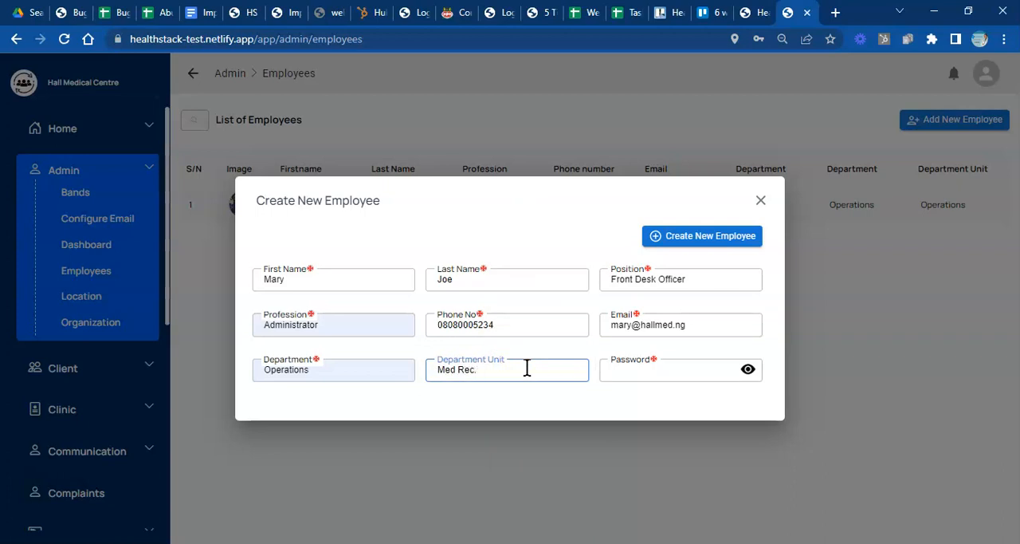
- Enter and reveal the new employee's account password, and create the employee record
{"action": "left_click", "coordinate": [657, 372]}
{"action": "type", "text": "••••"}
{"action": "left_click", "coordinate": [747, 373]}
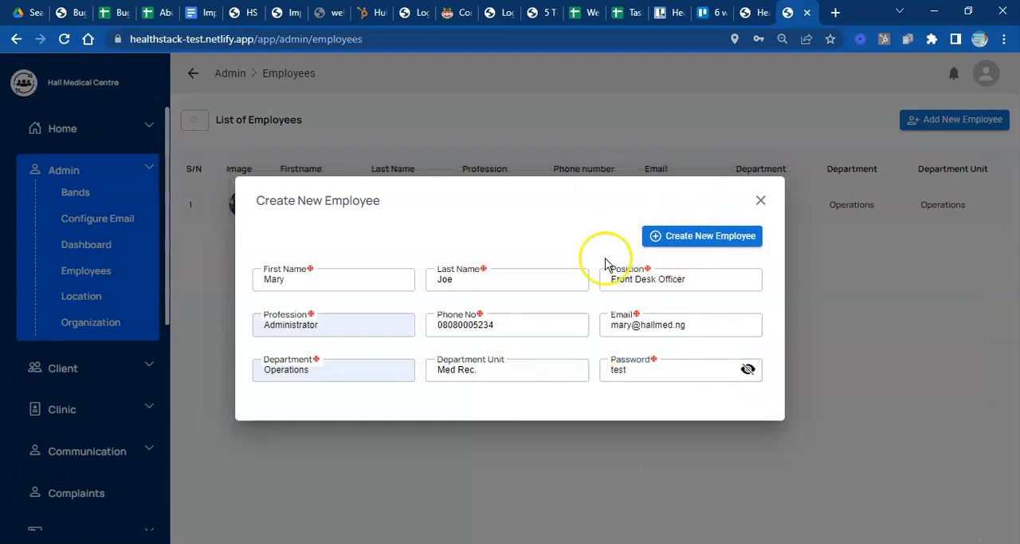
{"action": "left_click", "coordinate": [711, 245]}
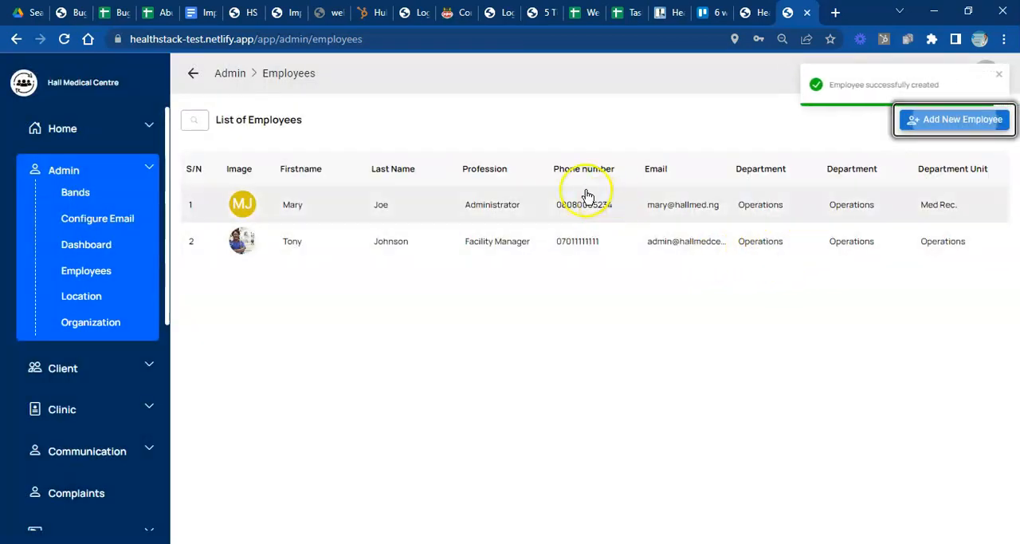
- Start another new employee record and fill in the employee's first and last name
{"action": "left_click", "coordinate": [939, 119]}
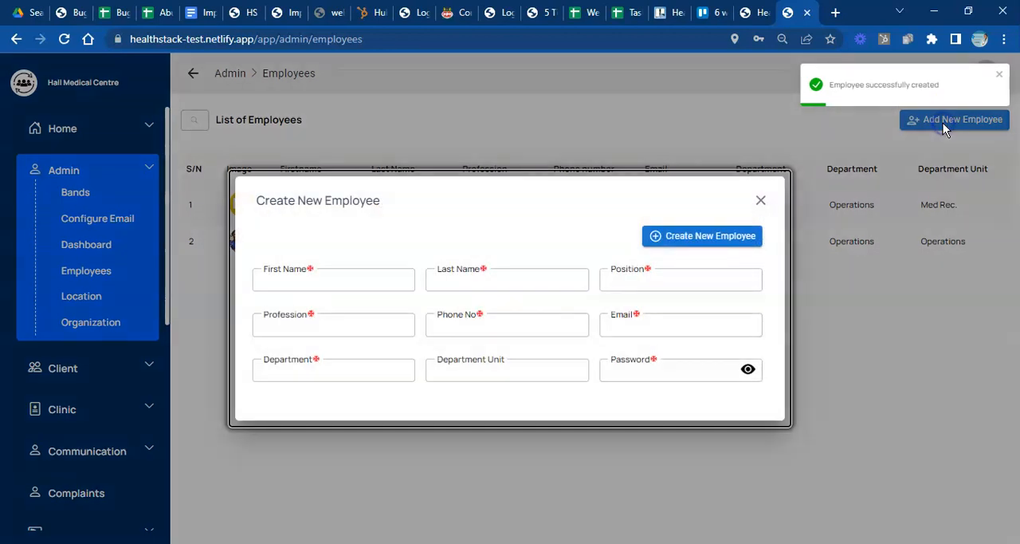
{"action": "left_click", "coordinate": [353, 281]}
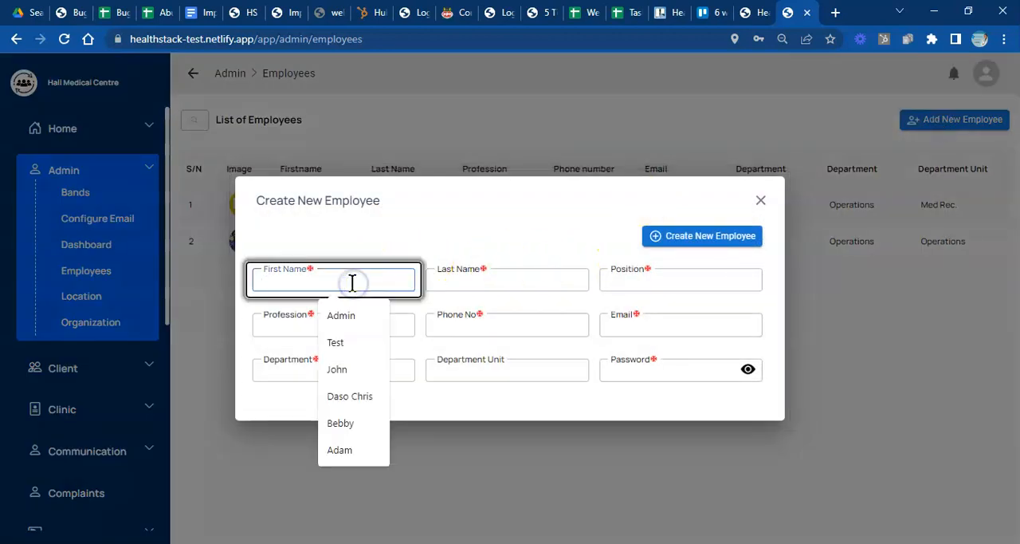
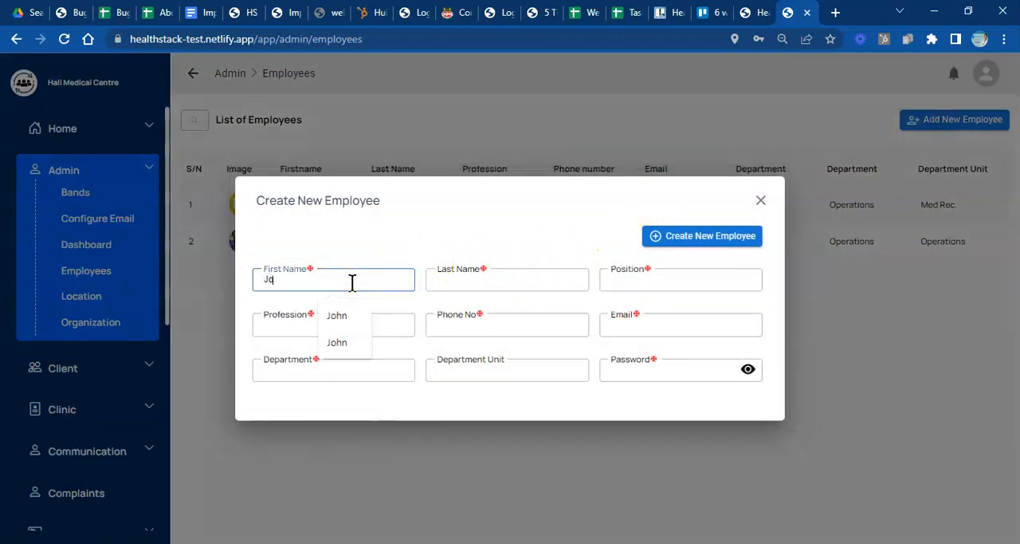
{"action": "left_click", "coordinate": [439, 282]}
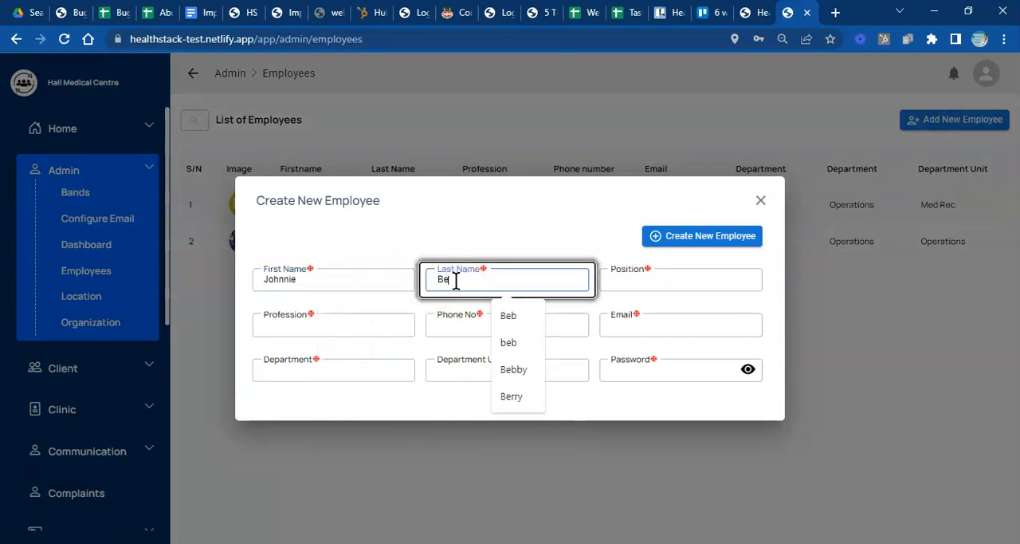
- Set the new employee's position to Rn. Nurse and the profession to Rgn. Nurse
{"action": "left_click", "coordinate": [611, 280]}
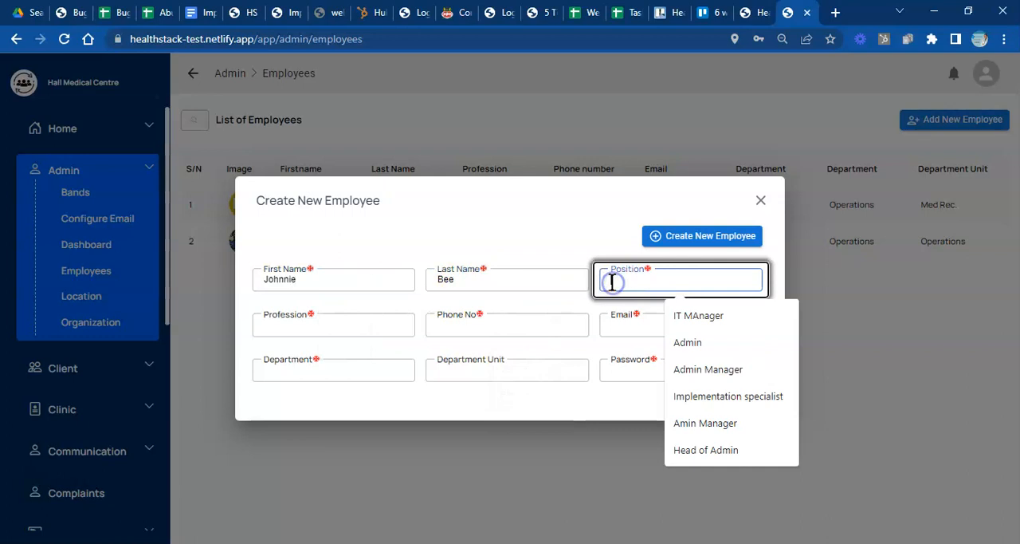
{"action": "type", "text": "Rn. Nurse"}
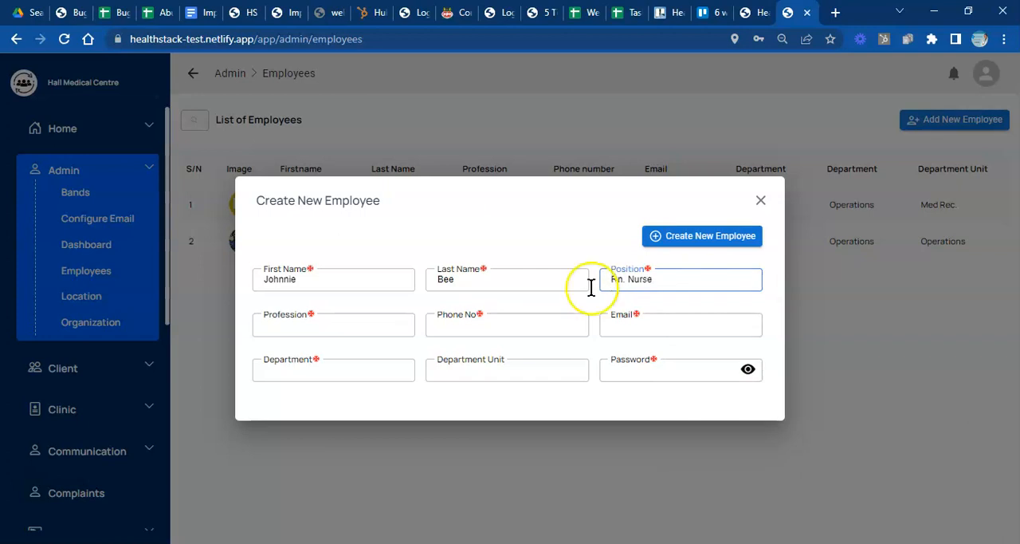
{"action": "left_click", "coordinate": [334, 327]}
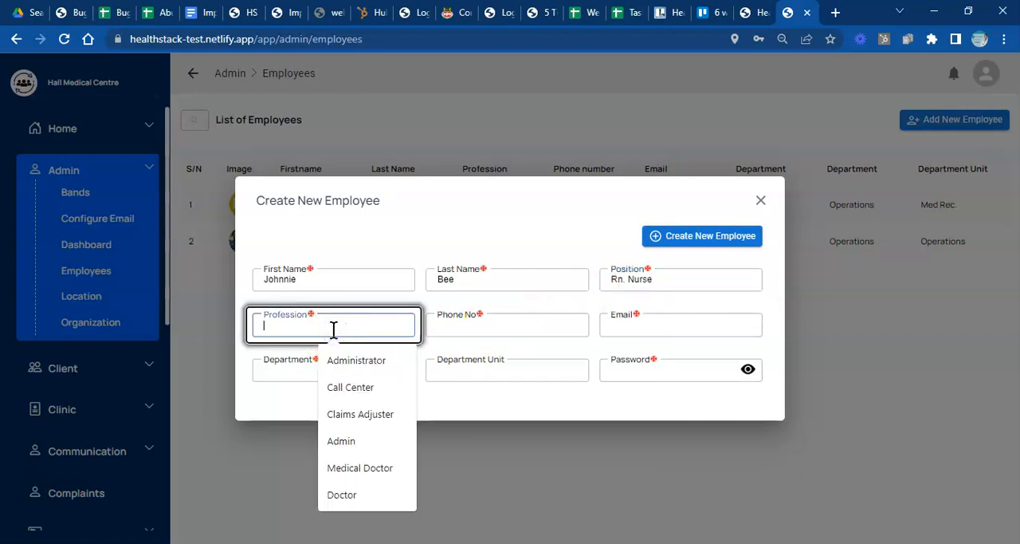
{"action": "type", "text": "Rgn. Nurse"}
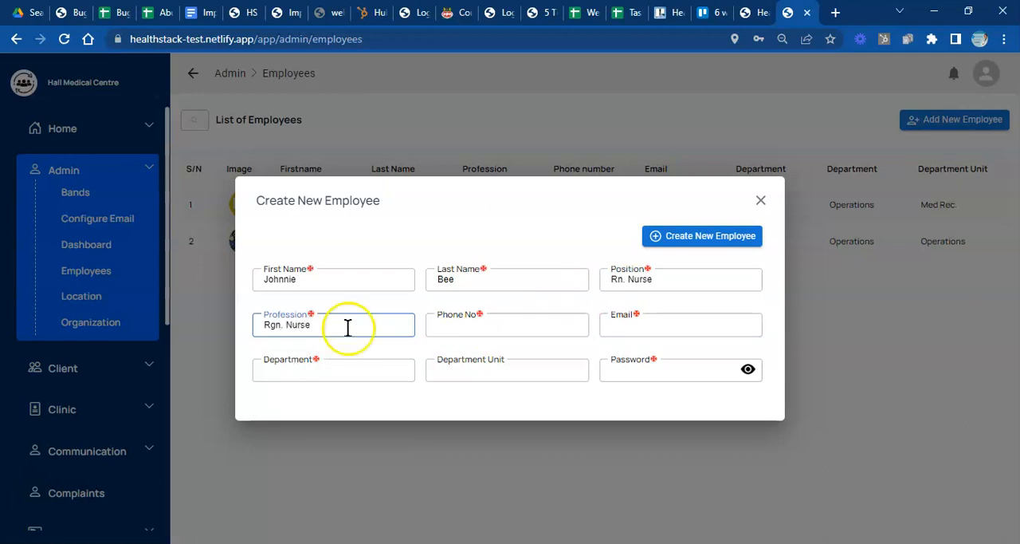
- Enter the nurse's phone number and e-mail address in the new employee record
{"action": "left_click", "coordinate": [446, 325]}
{"action": "left_click", "coordinate": [526, 360]}
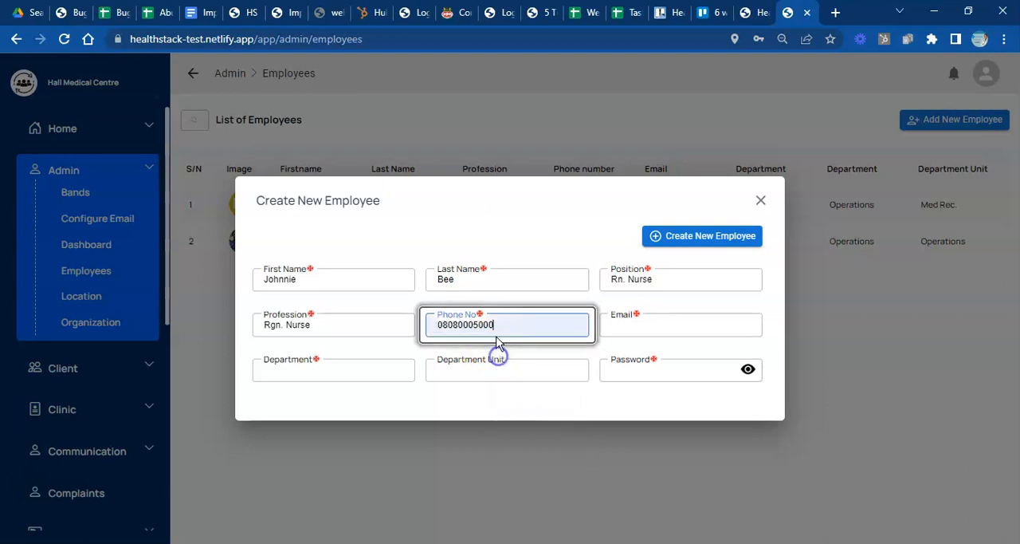
{"action": "key", "text": "BackSpace"}
{"action": "type", "text": "3"}
{"action": "left_click", "coordinate": [612, 329]}
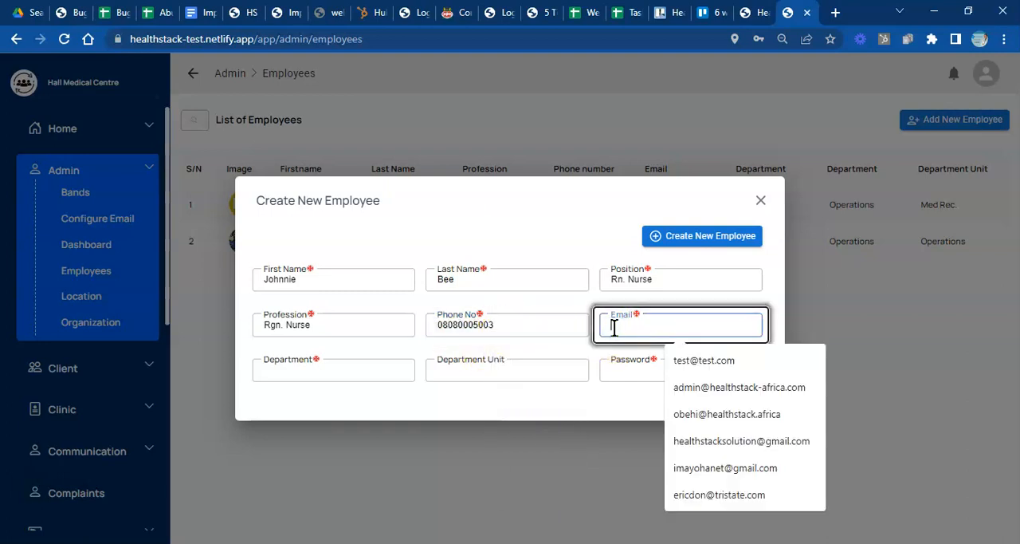
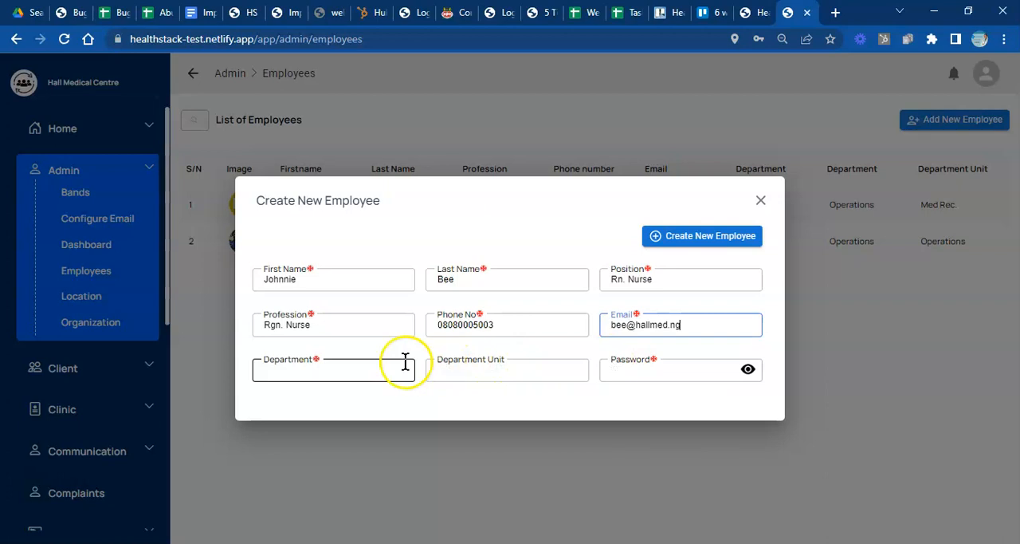
- Assign the nurse to the department "Clinical sevices" with Clinic as the department unit
{"action": "left_click", "coordinate": [363, 368]}
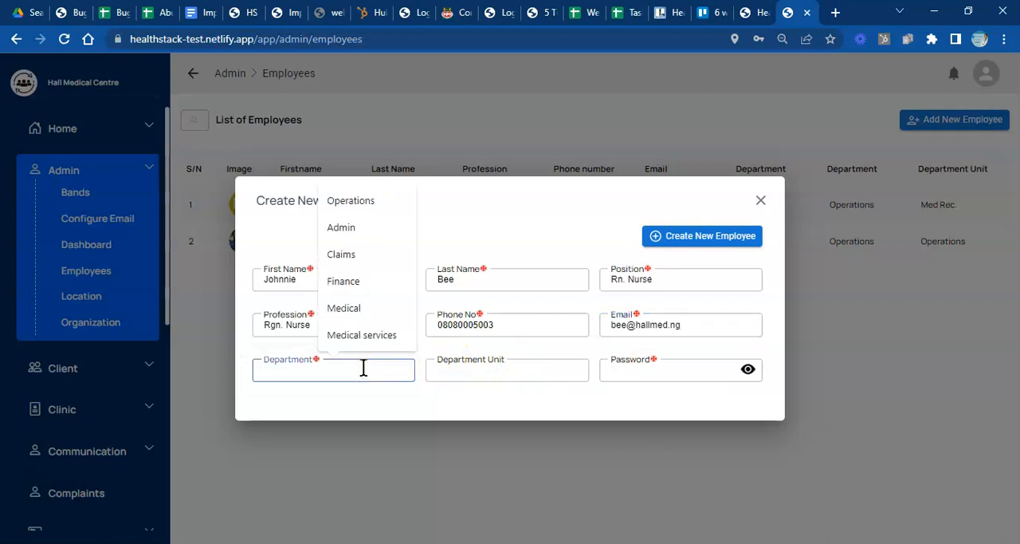
{"action": "type", "text": "Me"}
{"action": "key", "text": "BackSpace"}
{"action": "key", "text": "BackSpace"}
{"action": "type", "text": "Clinical sevices"}
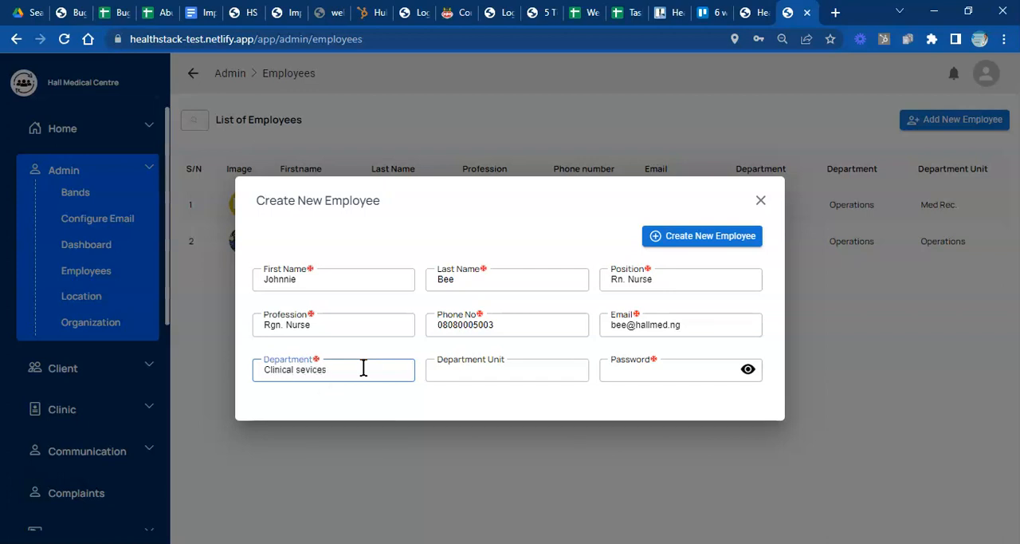
{"action": "left_click", "coordinate": [444, 369]}
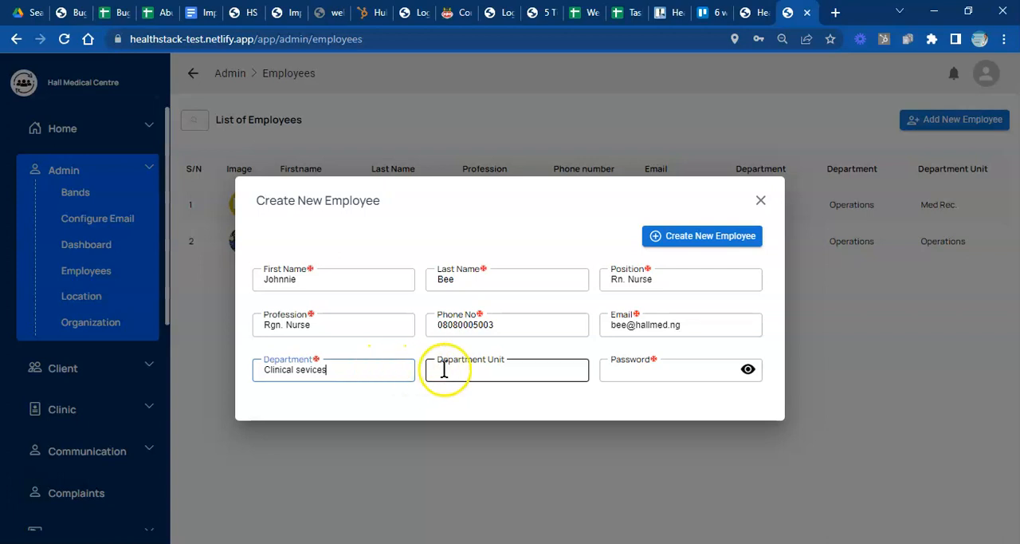
{"action": "type", "text": "Clinic"}
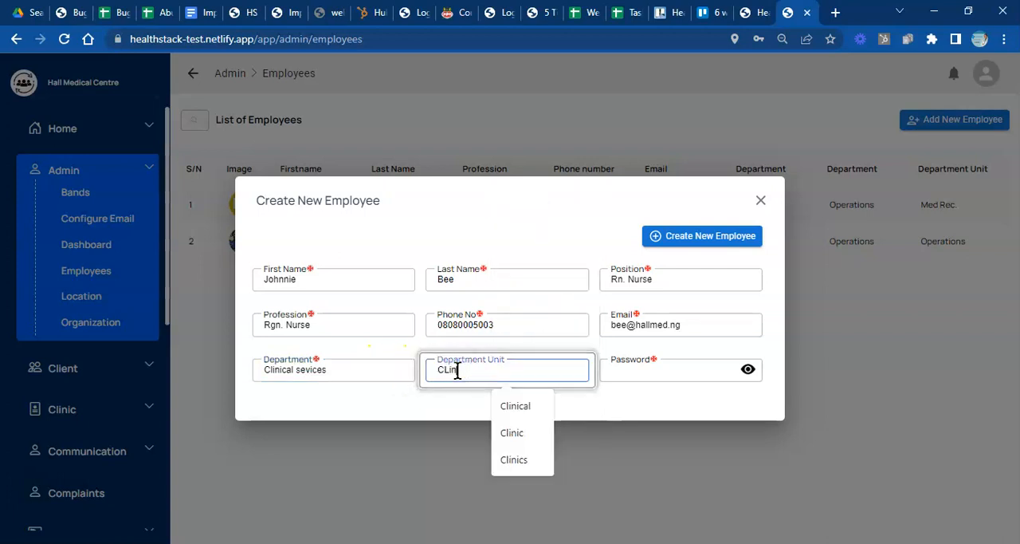
{"action": "key", "text": "BackSpace"}
{"action": "key", "text": "BackSpace"}
{"action": "key", "text": "BackSpace"}
{"action": "key", "text": "BackSpace"}
{"action": "key", "text": "BackSpace"}
{"action": "type", "text": "lini"}
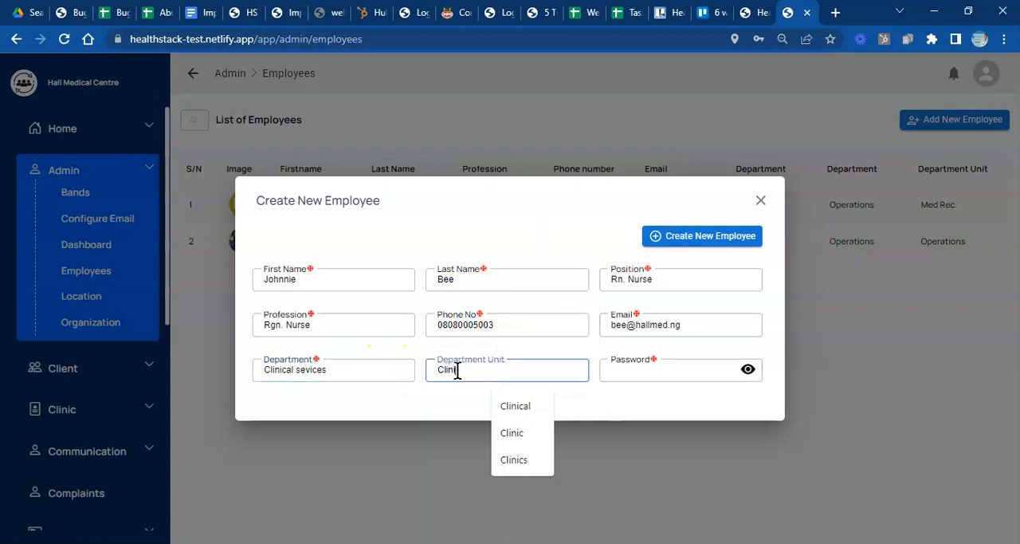
{"action": "type", "text": "c"}
- Enter and reveal the nurse's account password, and create the employee record
{"action": "left_click", "coordinate": [617, 373]}
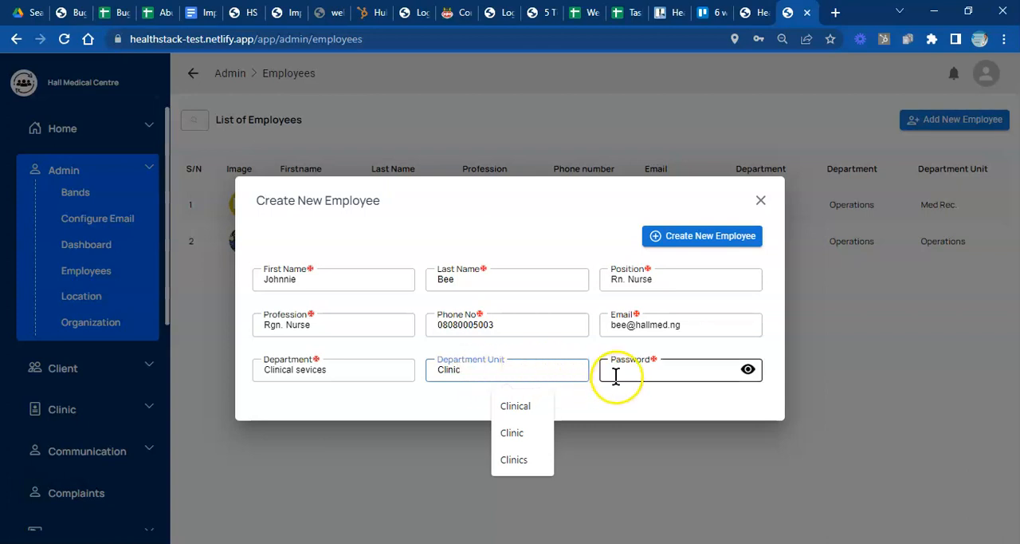
{"action": "type", "text": "1234"}
{"action": "left_click", "coordinate": [745, 370]}
{"action": "left_click", "coordinate": [710, 238]}
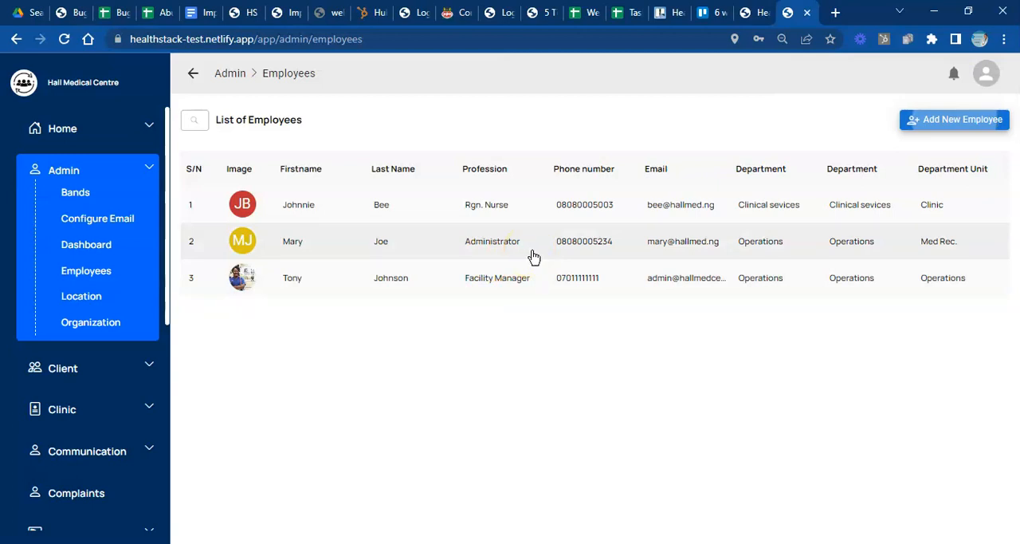
- Open the role settings of the front desk officer and grant the whole Client group: Appointment, Client and Bill Client
{"action": "left_click", "coordinate": [540, 244]}
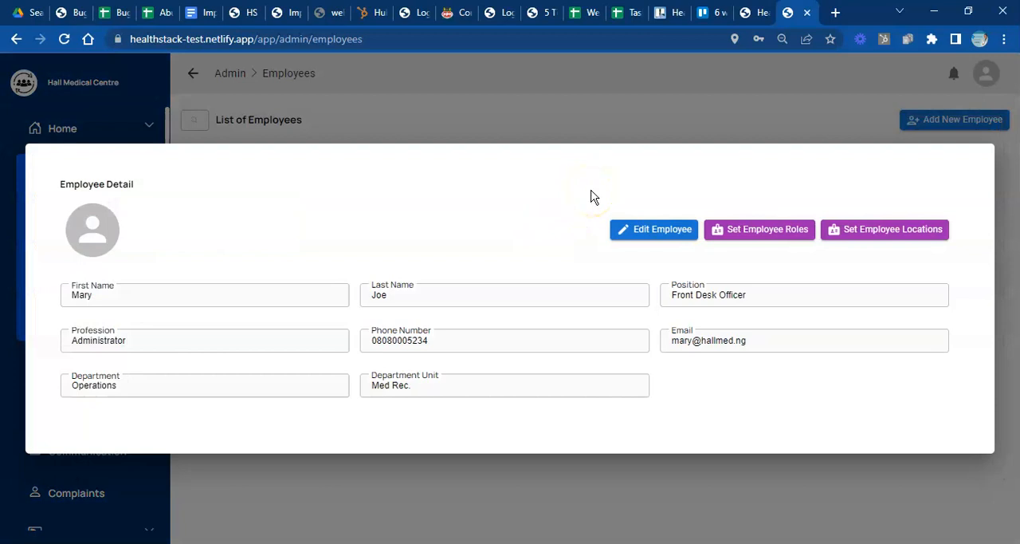
{"action": "left_click", "coordinate": [611, 122]}
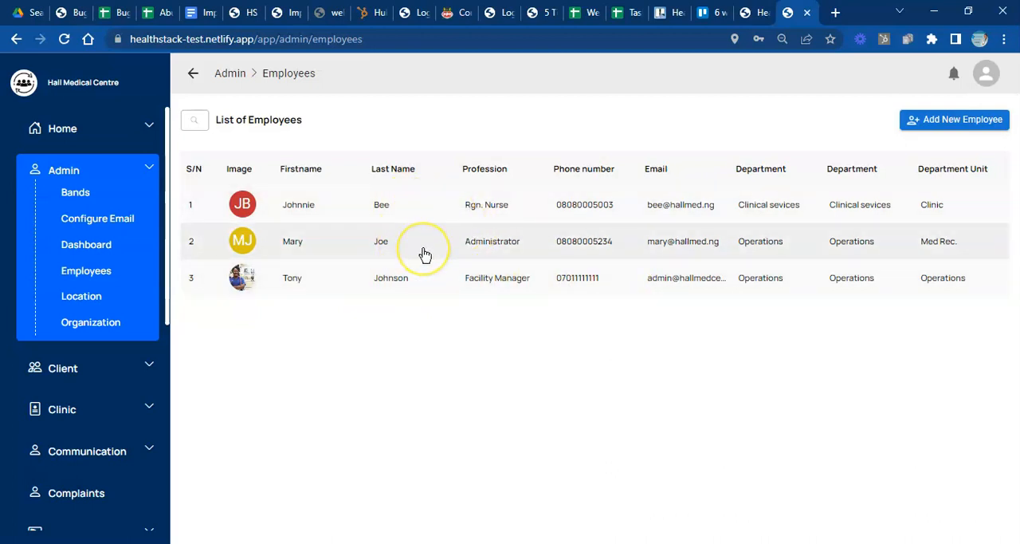
{"action": "left_click", "coordinate": [429, 254]}
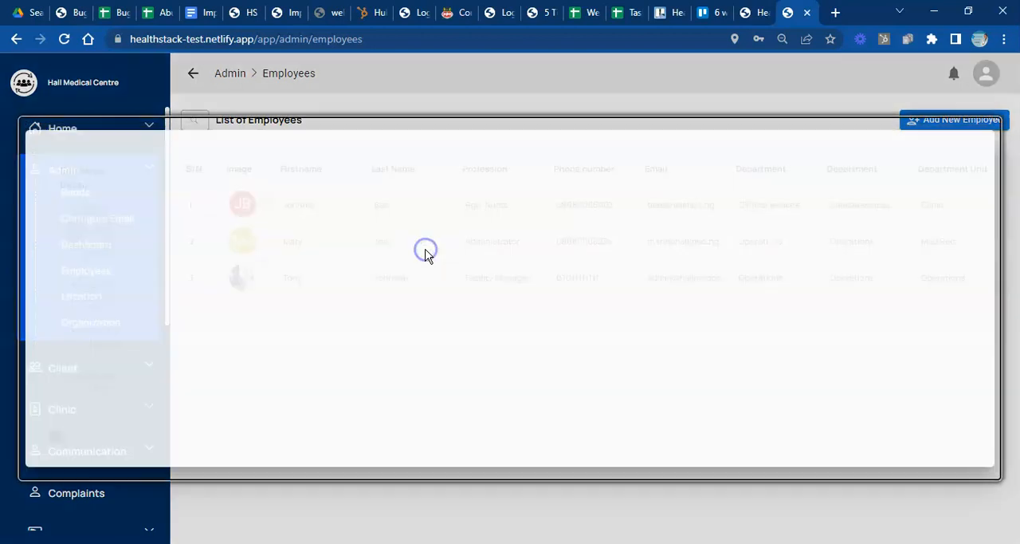
{"action": "left_click", "coordinate": [742, 233]}
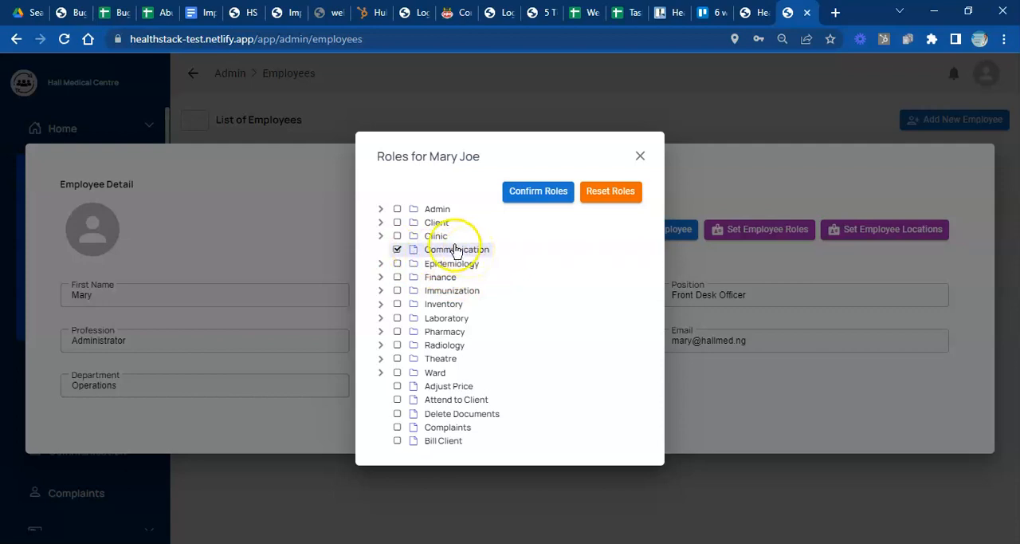
{"action": "left_click", "coordinate": [380, 223]}
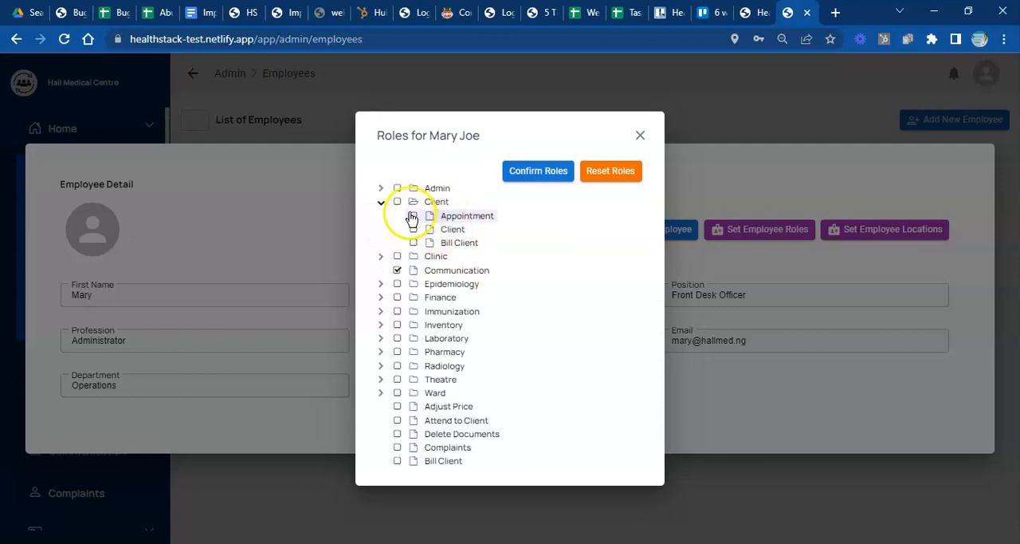
{"action": "left_click", "coordinate": [398, 204]}
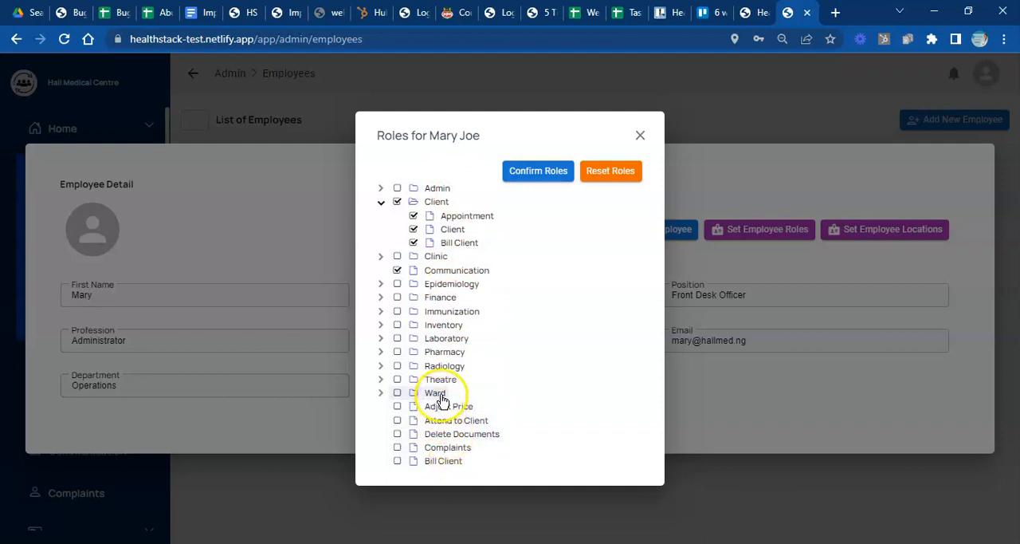
- Grant the front desk officer only the Payment role under Finance, and confirm the role update
{"action": "left_click", "coordinate": [380, 299]}
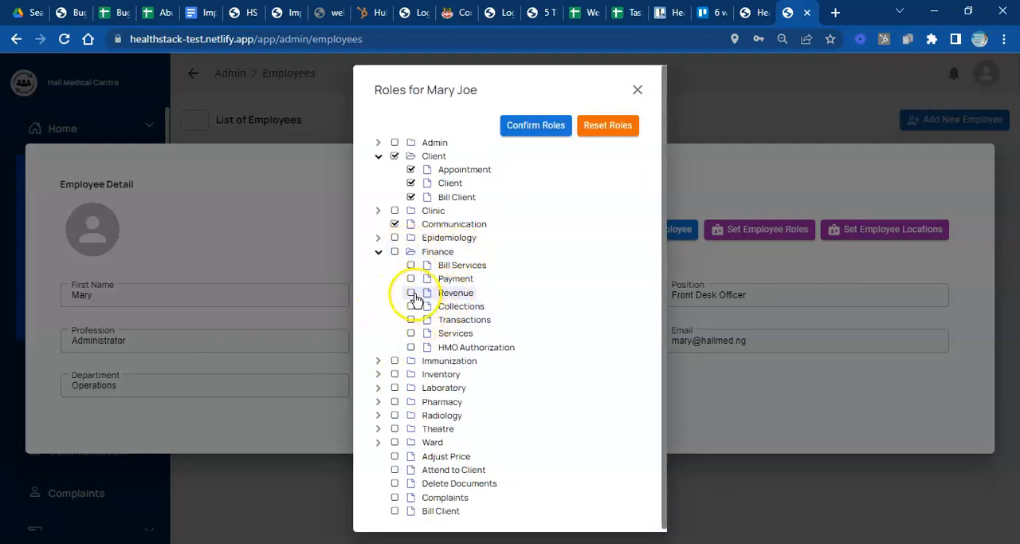
{"action": "left_click", "coordinate": [411, 279]}
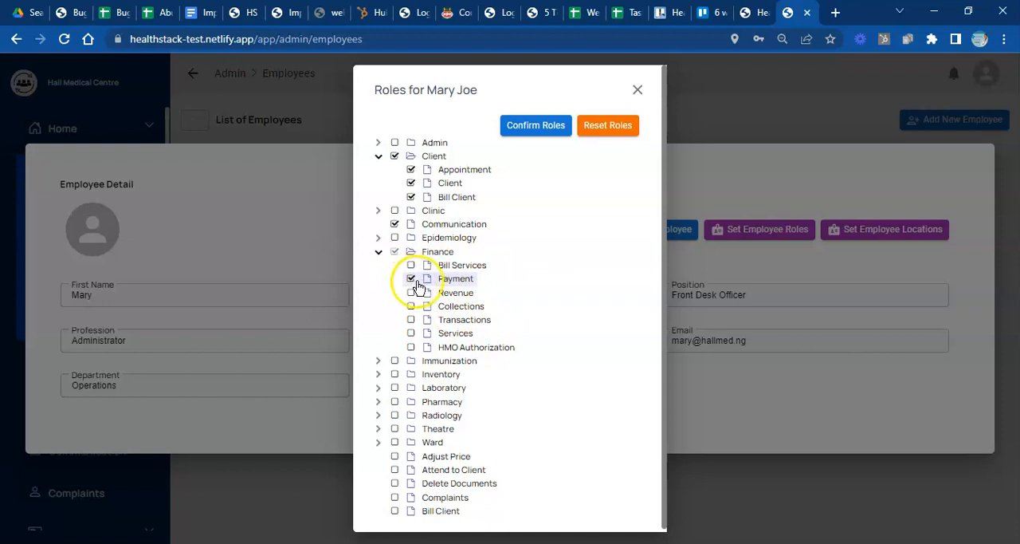
{"action": "left_click", "coordinate": [394, 251]}
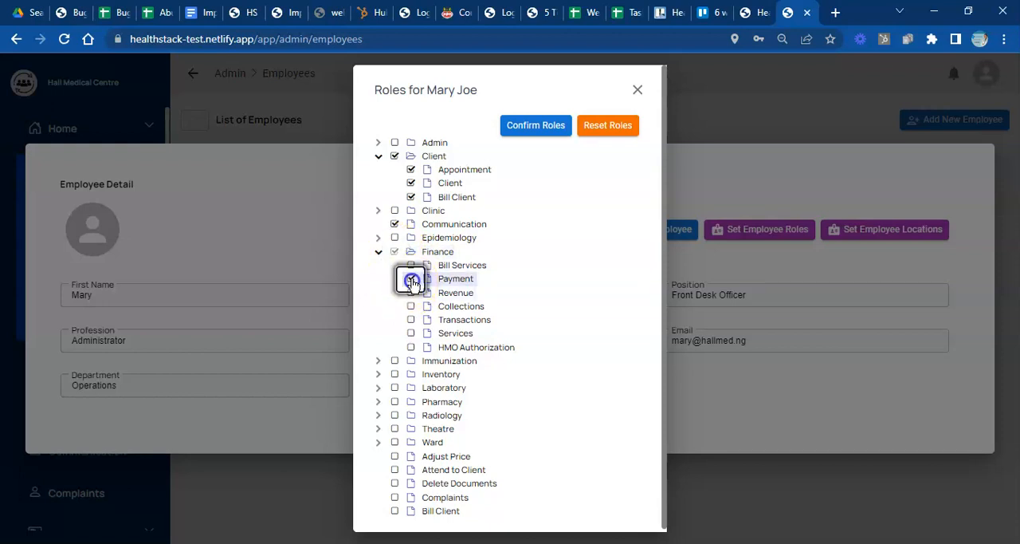
{"action": "left_click", "coordinate": [548, 125]}
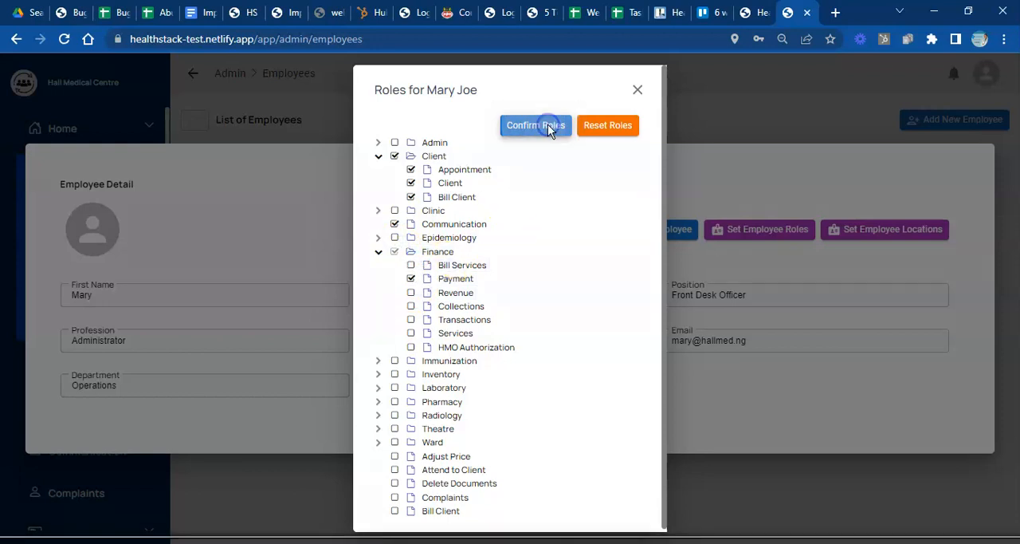
{"action": "left_click", "coordinate": [675, 338]}
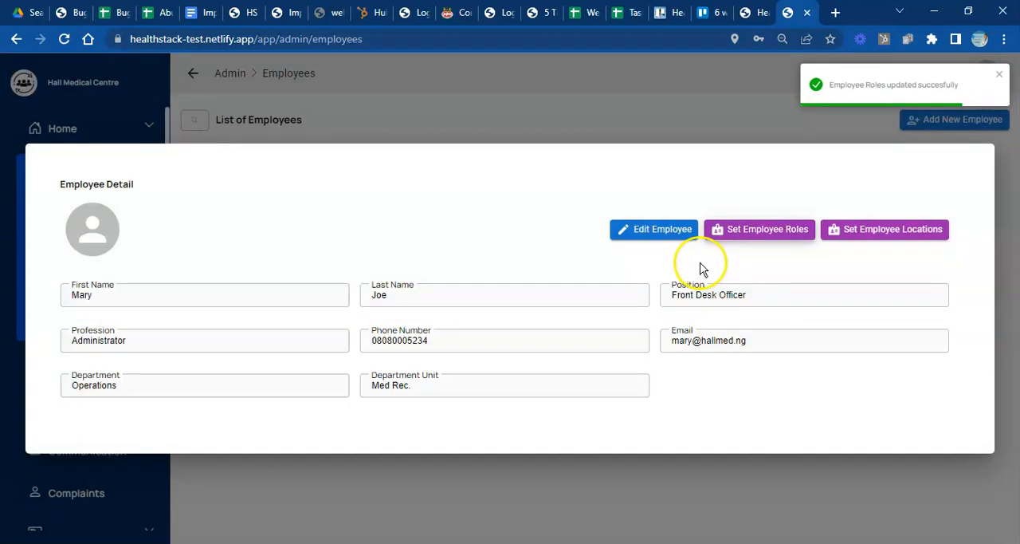
- Assign the front desk officer to the Front Desk location only, and confirm the employee location update
{"action": "left_click", "coordinate": [907, 236]}
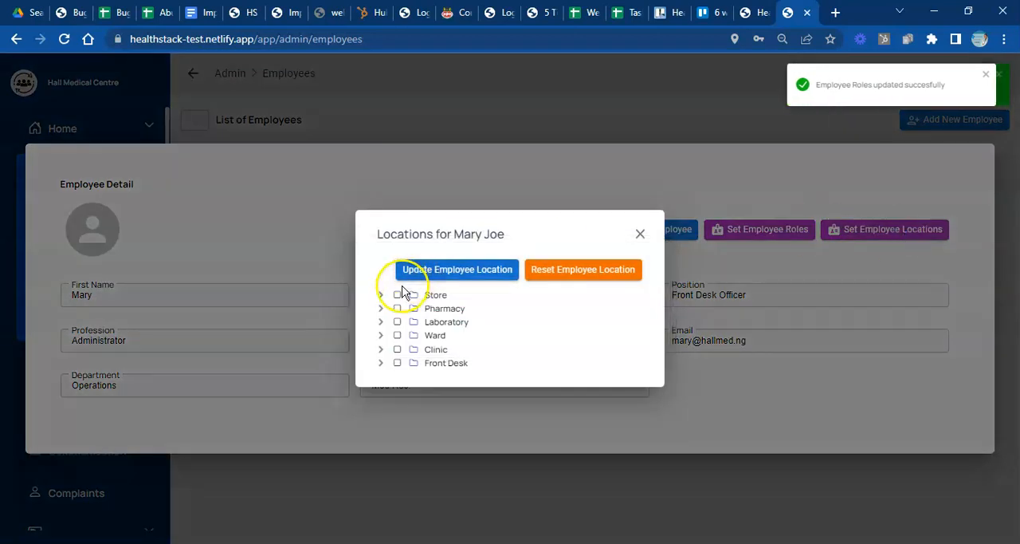
{"action": "left_click", "coordinate": [397, 364]}
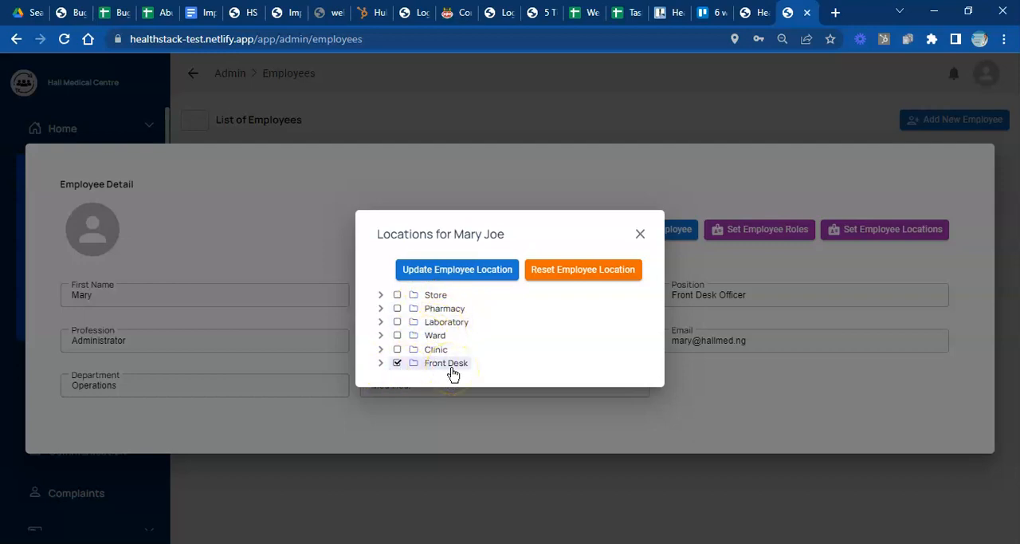
{"action": "left_click", "coordinate": [397, 349]}
{"action": "left_click", "coordinate": [397, 362]}
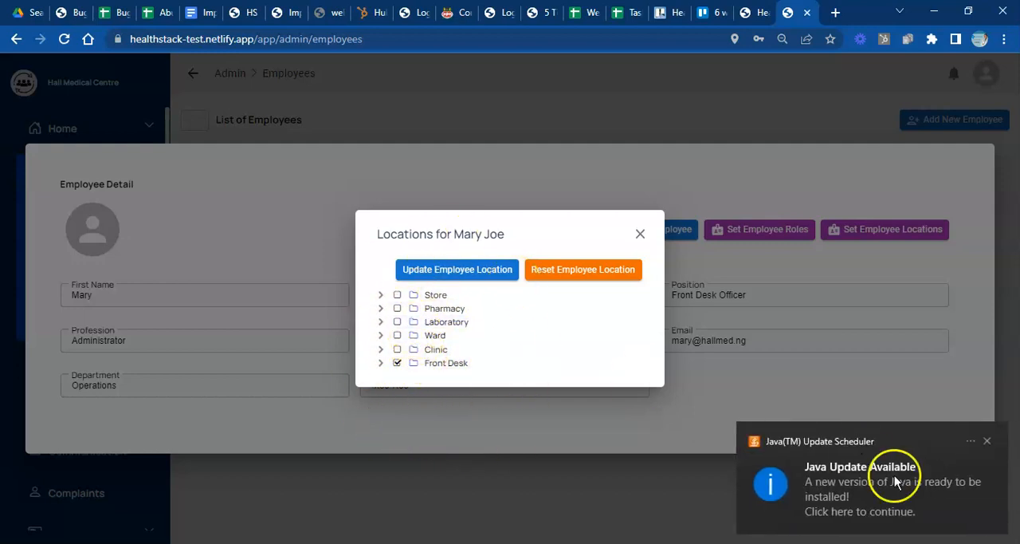
{"action": "left_click", "coordinate": [987, 443]}
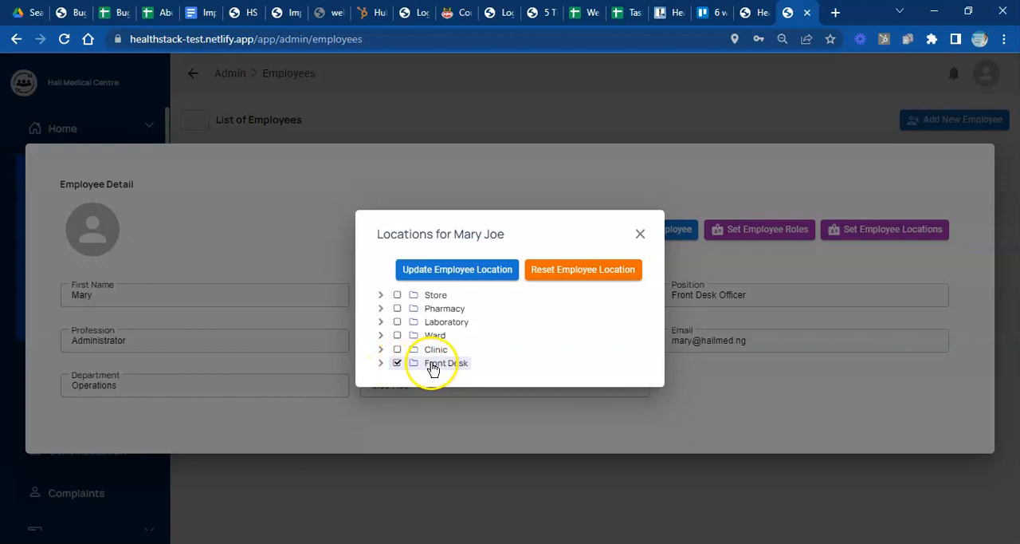
{"action": "left_click", "coordinate": [461, 274]}
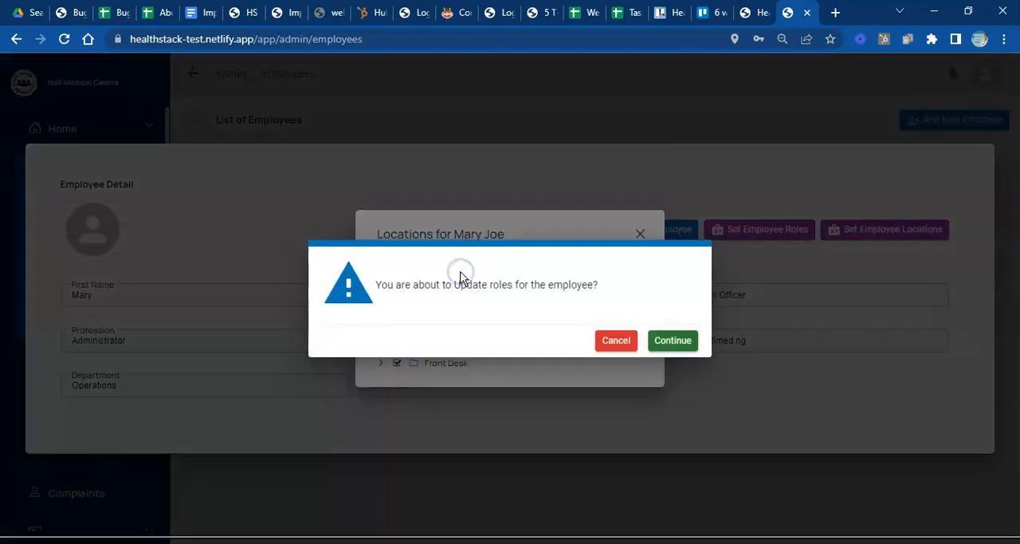
{"action": "left_click", "coordinate": [683, 346]}
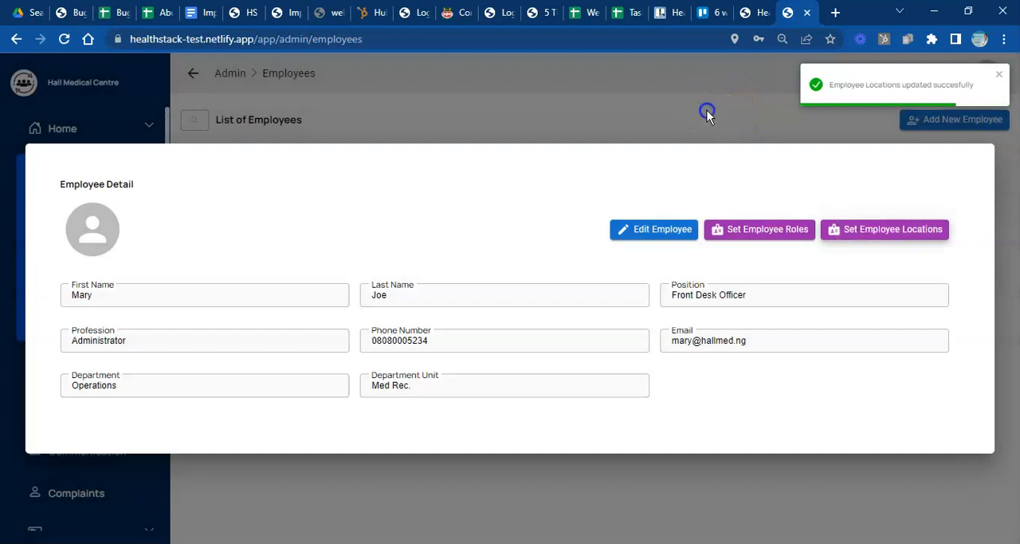
- Open the role settings of the registered nurse and grant the whole Clinic group: Appointment and Checkin
{"action": "left_click", "coordinate": [705, 110]}
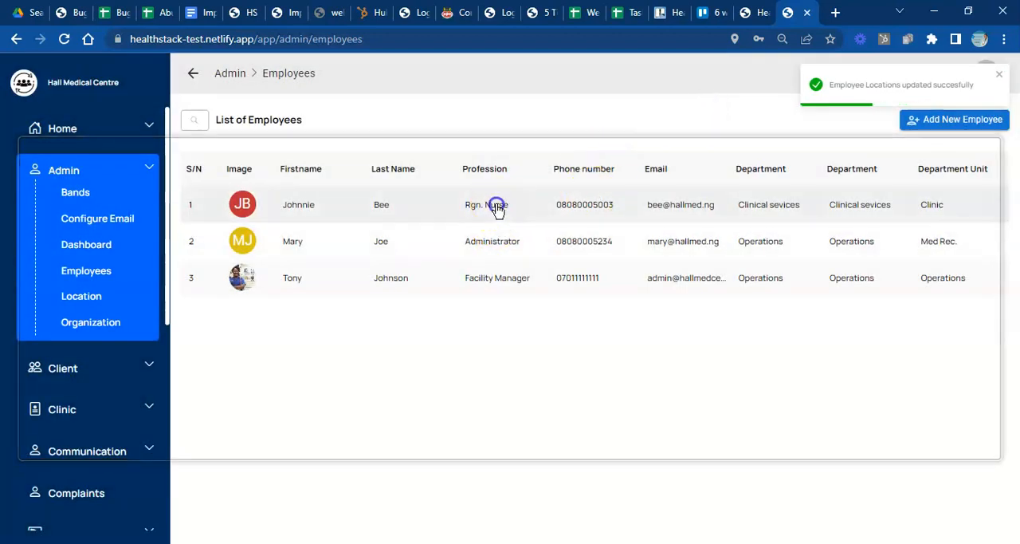
{"action": "left_click", "coordinate": [496, 209]}
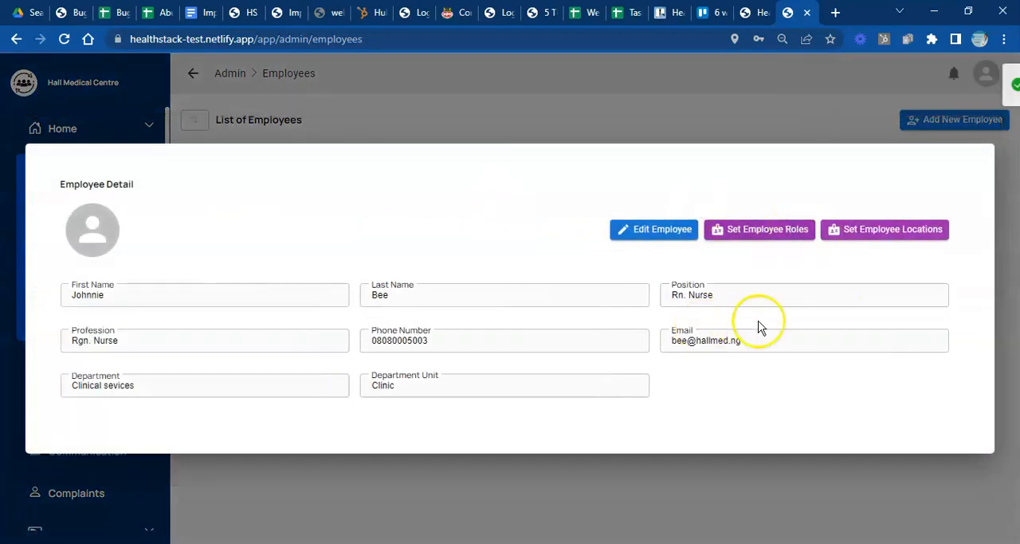
{"action": "left_click", "coordinate": [785, 231]}
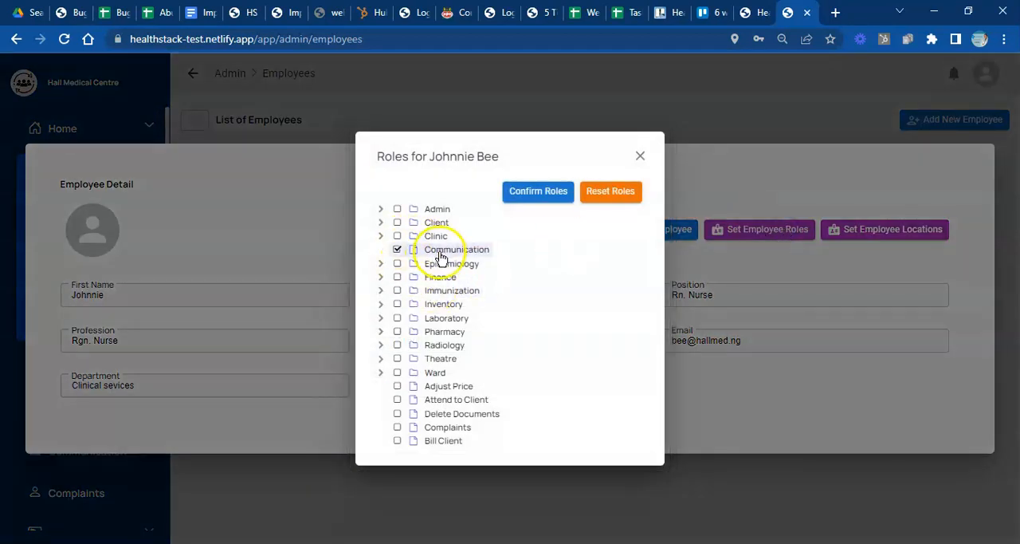
{"action": "left_click", "coordinate": [381, 236]}
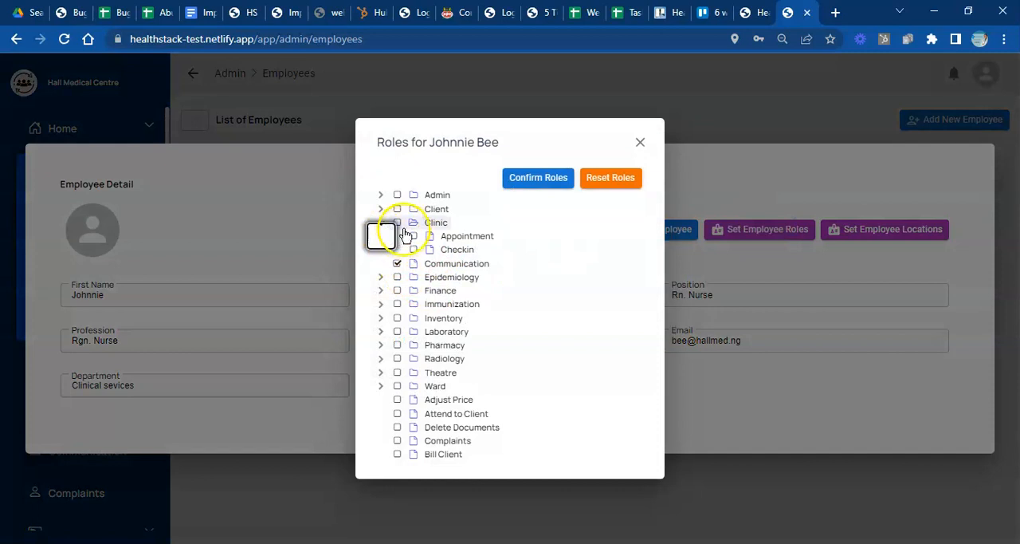
{"action": "left_click", "coordinate": [397, 223]}
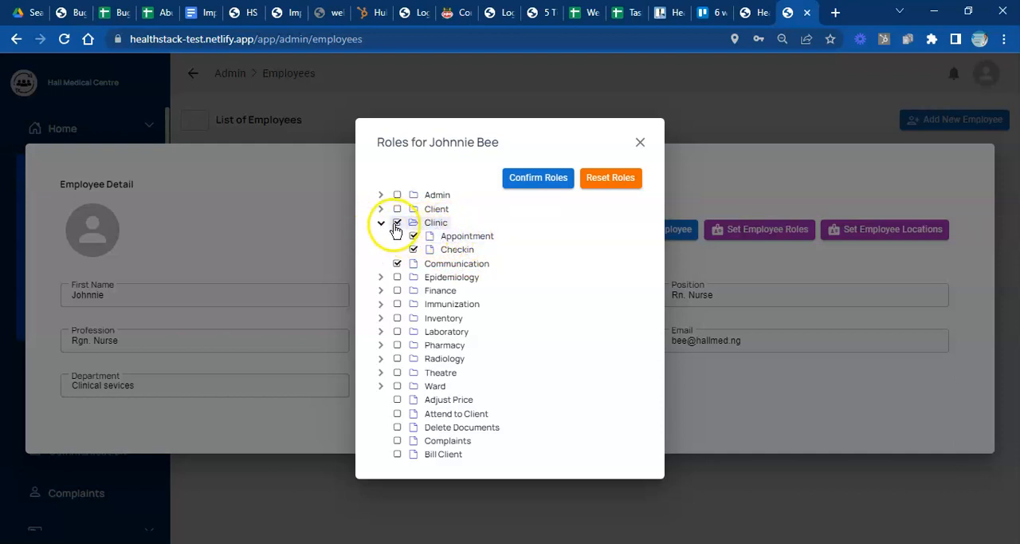
- Grant the nurse the Ward, Attend to Client and Theatre roles, and confirm the role update
{"action": "left_click", "coordinate": [396, 388]}
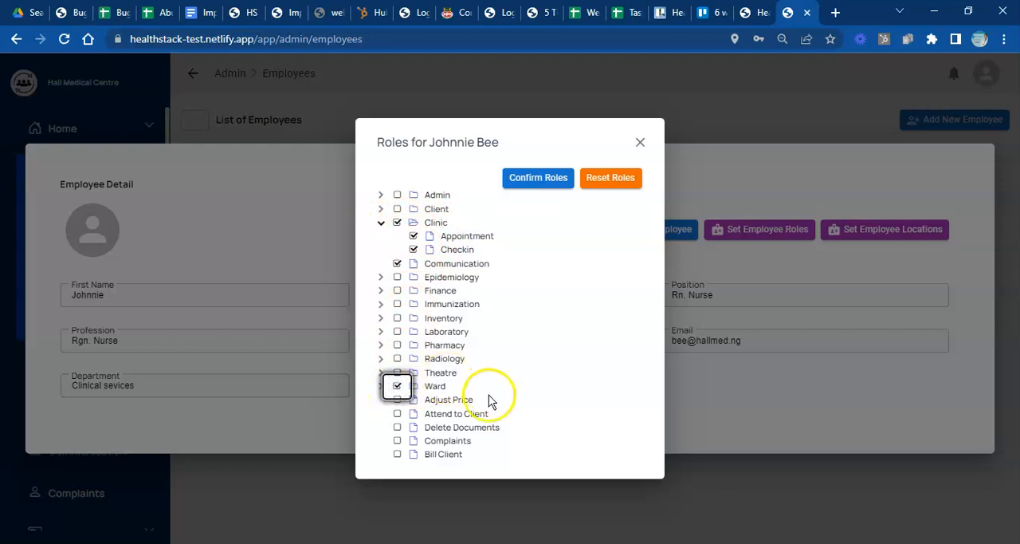
{"action": "left_click", "coordinate": [397, 416]}
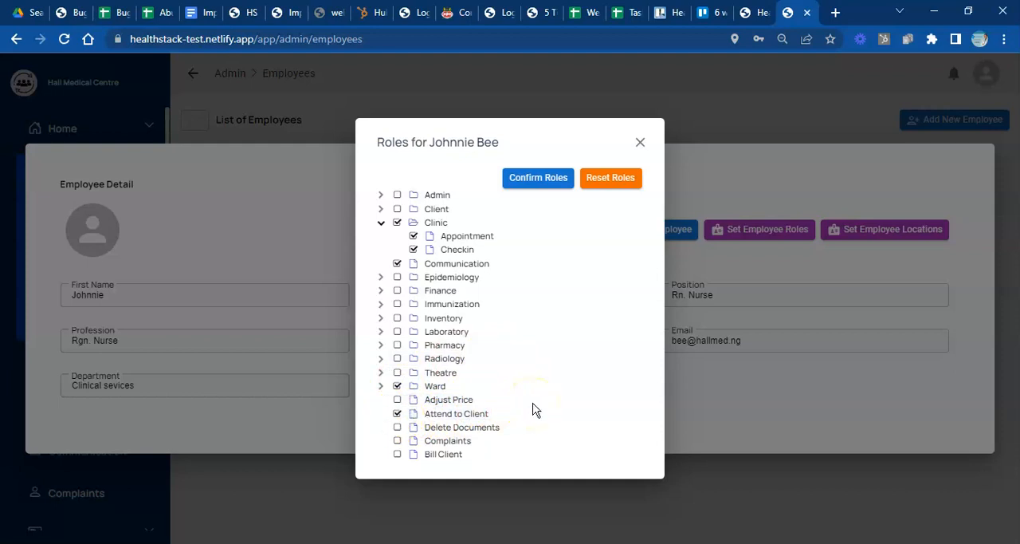
{"action": "left_click", "coordinate": [398, 455]}
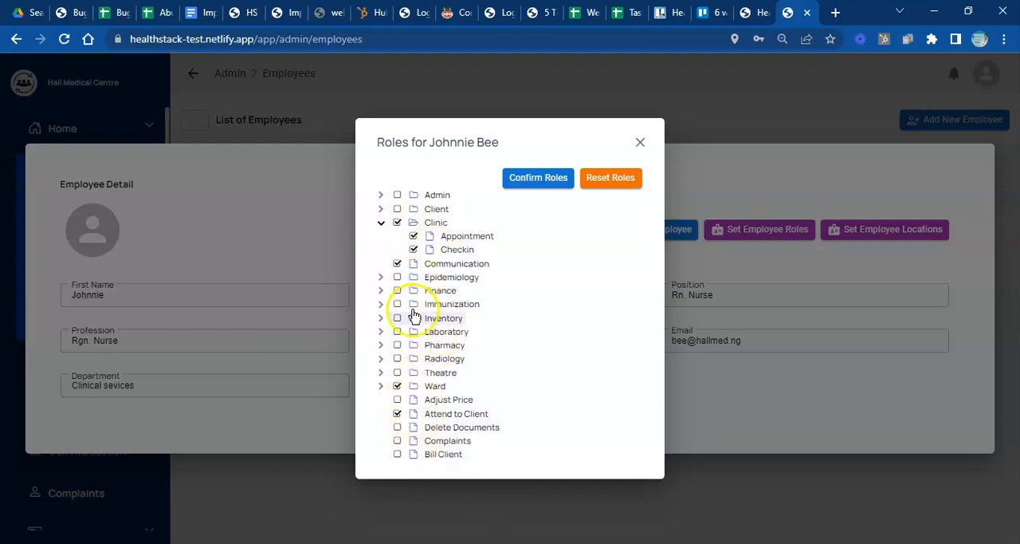
{"action": "left_click", "coordinate": [396, 374]}
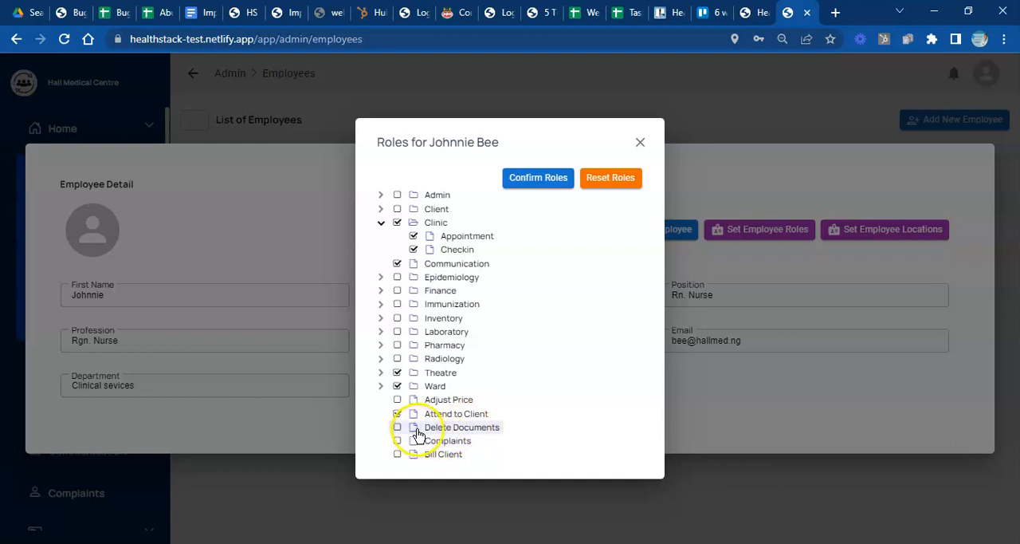
{"action": "left_click", "coordinate": [397, 428]}
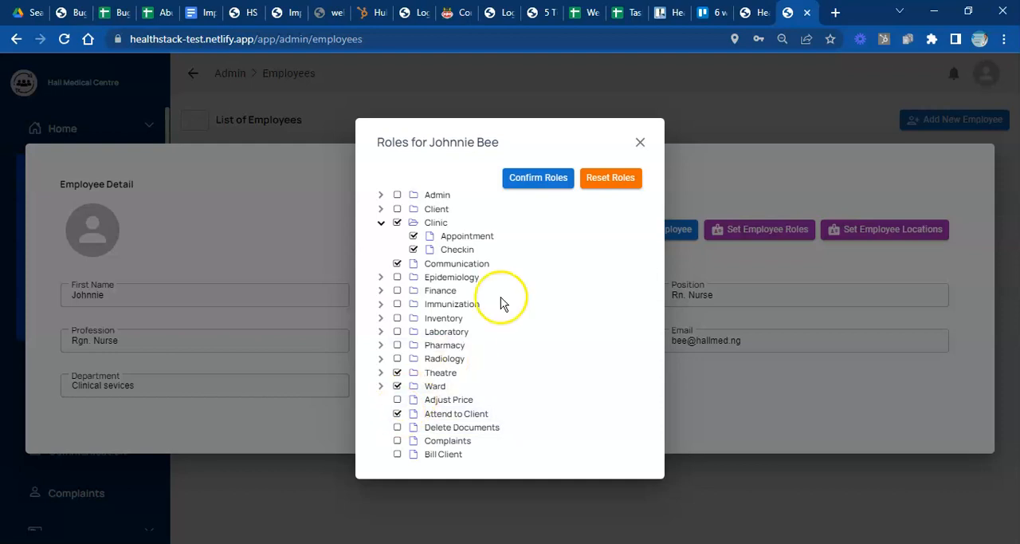
{"action": "left_click", "coordinate": [532, 185]}
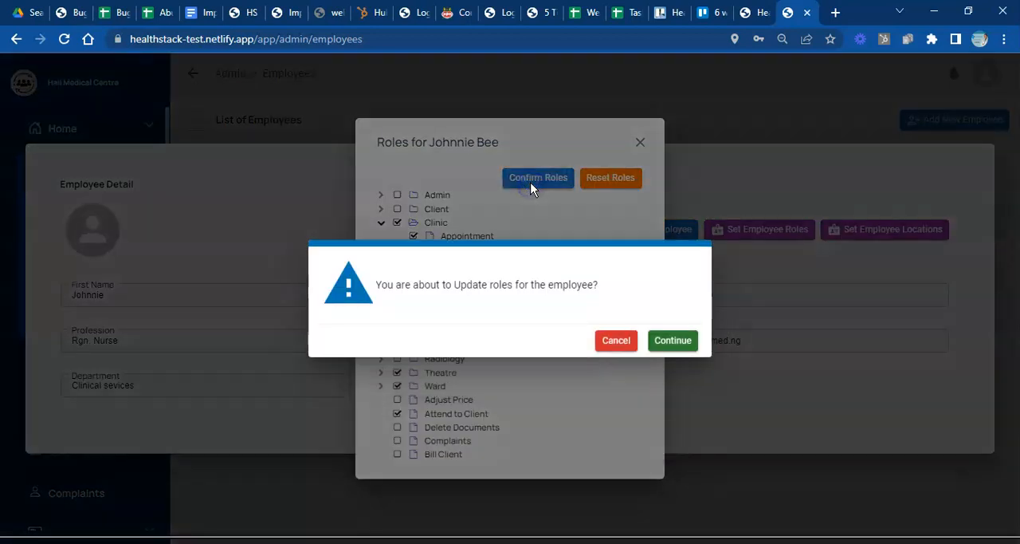
{"action": "left_click", "coordinate": [665, 344]}
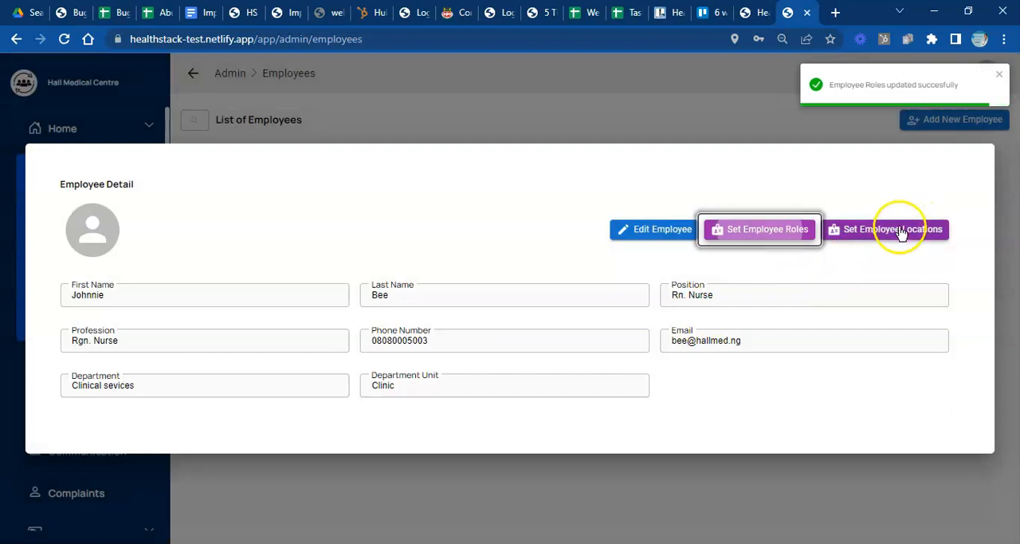
- Assign the nurse to all Clinic locations and the General Ward, confirm the location update, and close the employee details
{"action": "left_click", "coordinate": [898, 232]}
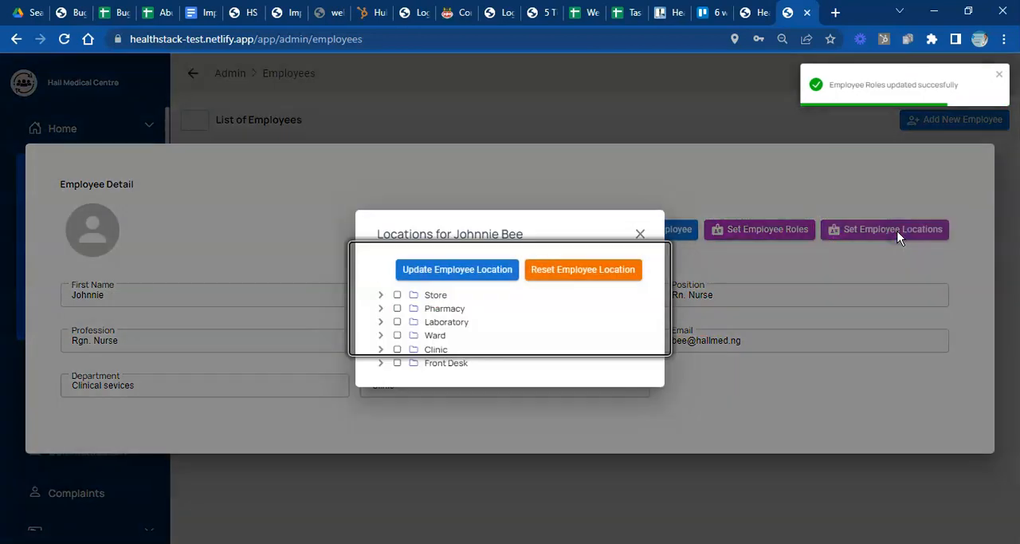
{"action": "left_click", "coordinate": [397, 350]}
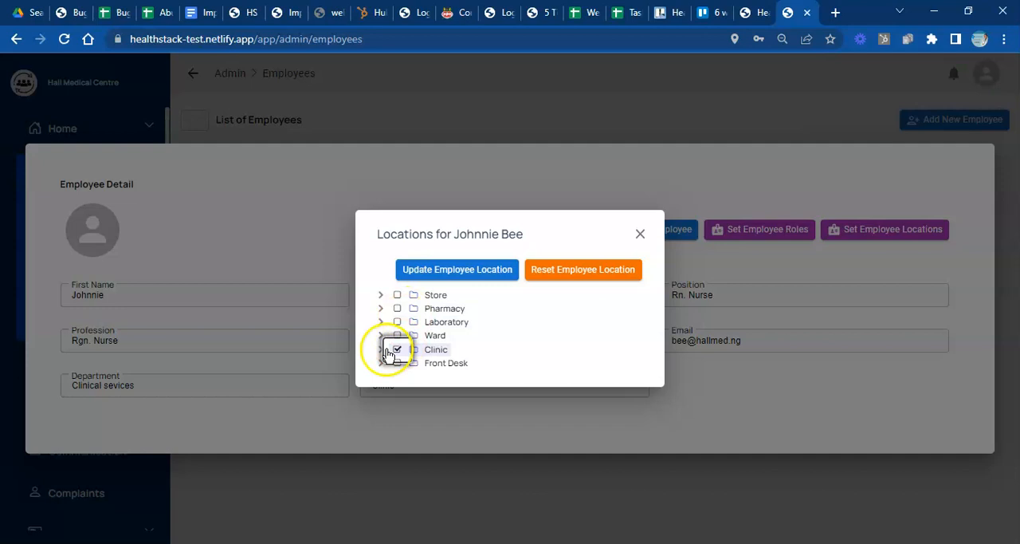
{"action": "left_click", "coordinate": [380, 349]}
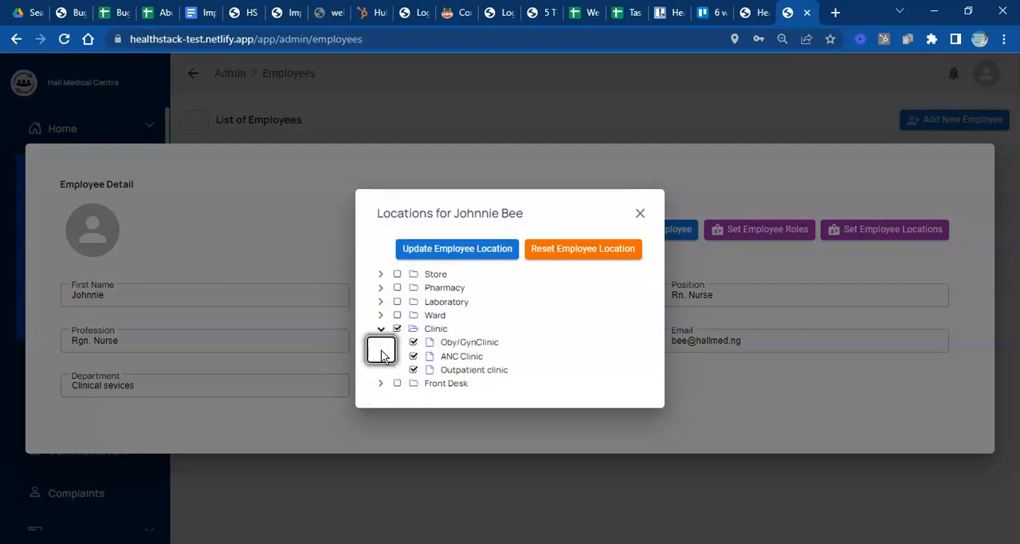
{"action": "left_click", "coordinate": [398, 316]}
{"action": "left_click", "coordinate": [380, 314]}
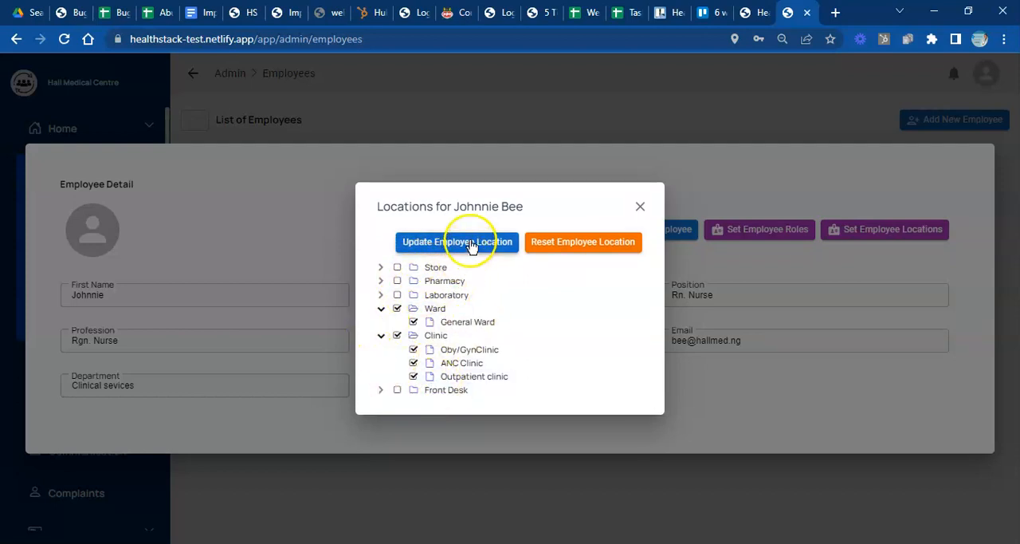
{"action": "left_click", "coordinate": [381, 335]}
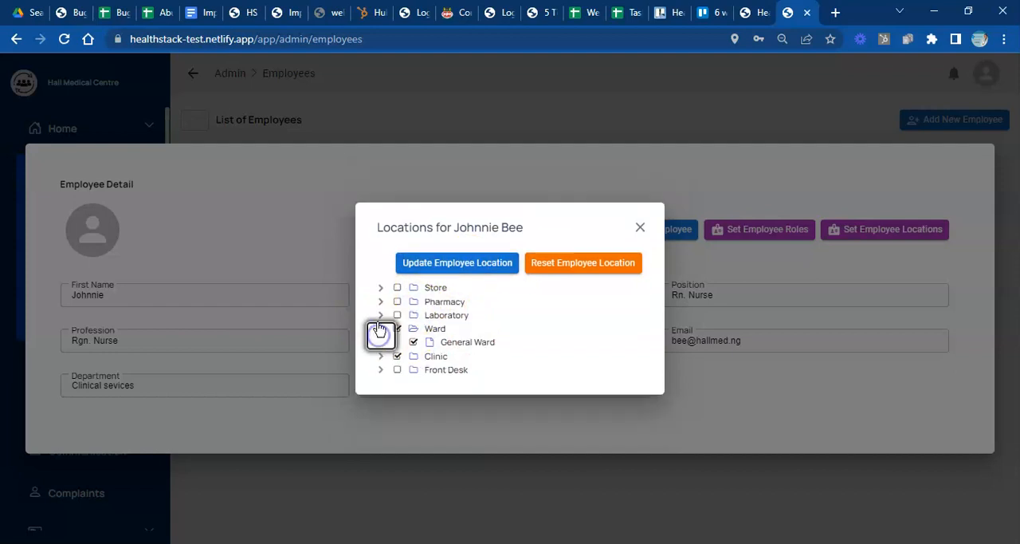
{"action": "left_click", "coordinate": [381, 329]}
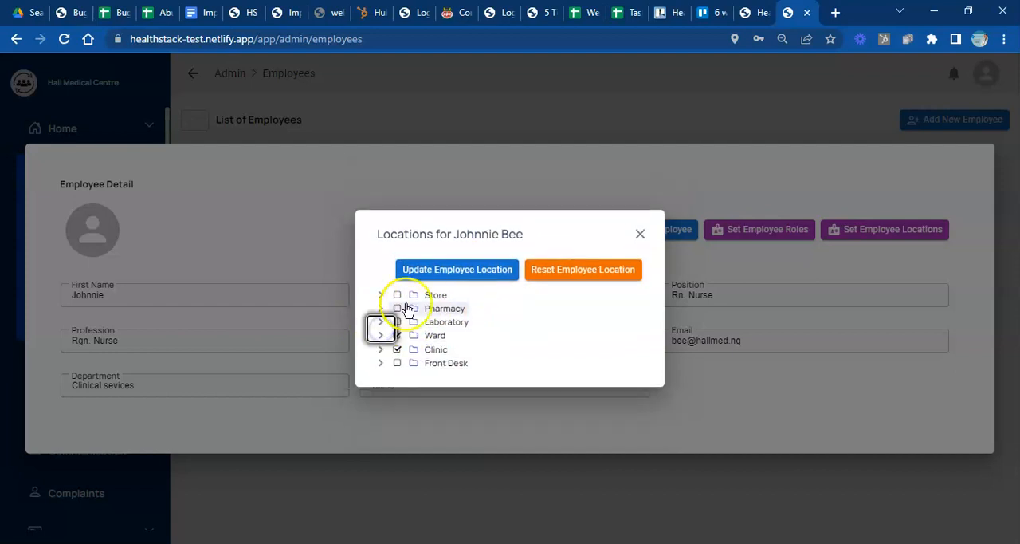
{"action": "left_click", "coordinate": [438, 271]}
{"action": "left_click", "coordinate": [687, 341]}
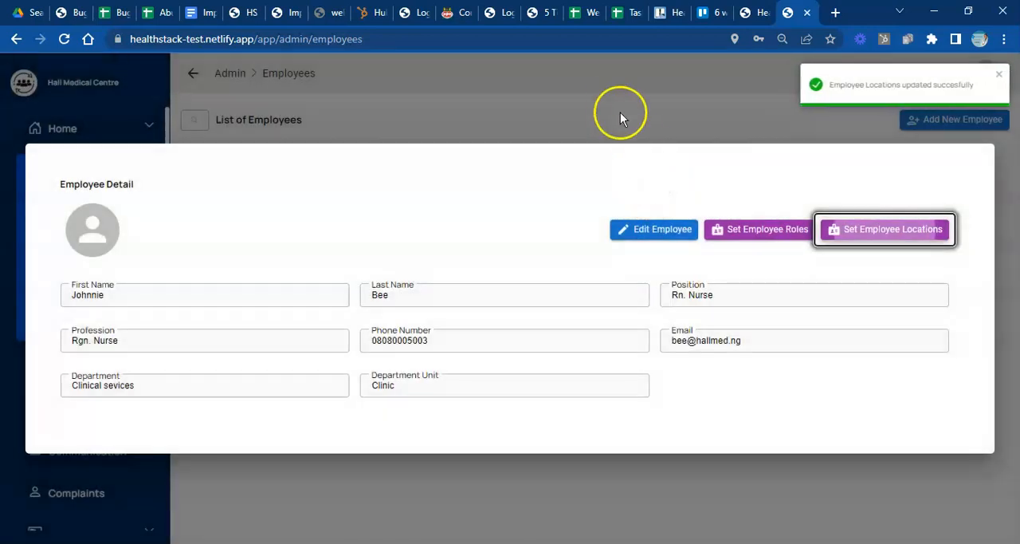
{"action": "left_click", "coordinate": [614, 100]}
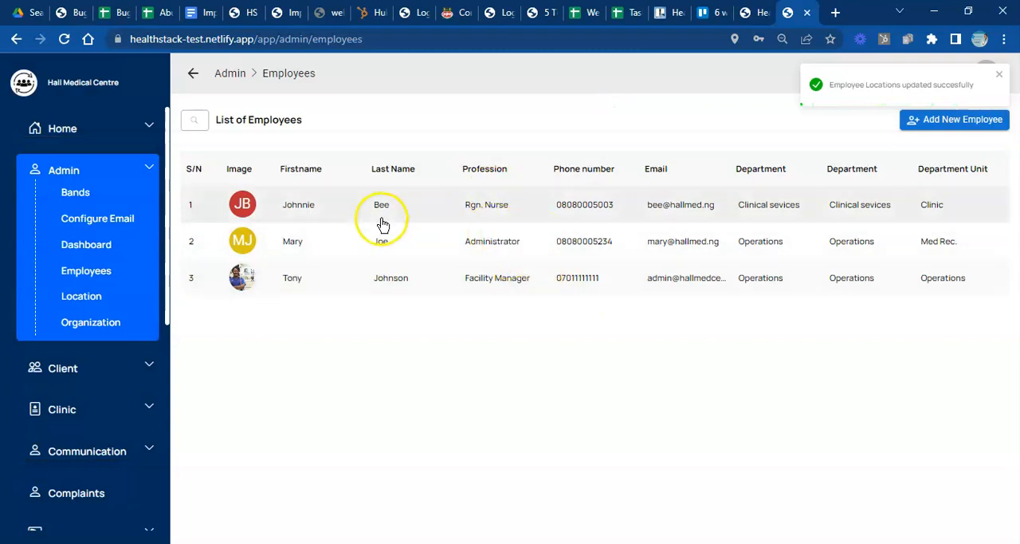
- Open the email configuration page and clear the browser's password prompts, saving the offered login
{"action": "left_click", "coordinate": [113, 224]}
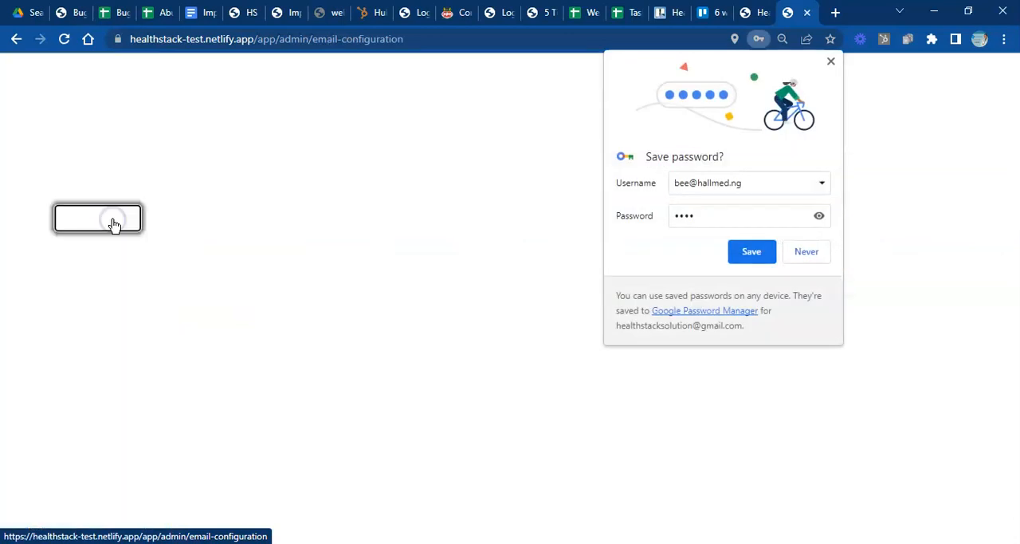
{"action": "left_click", "coordinate": [753, 252]}
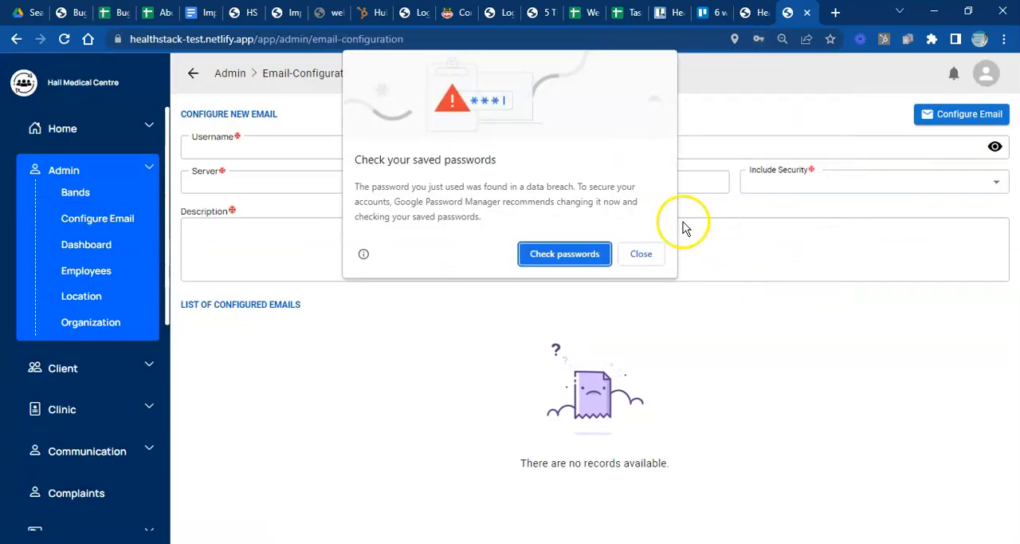
{"action": "left_click", "coordinate": [645, 254]}
{"action": "left_click", "coordinate": [742, 250]}
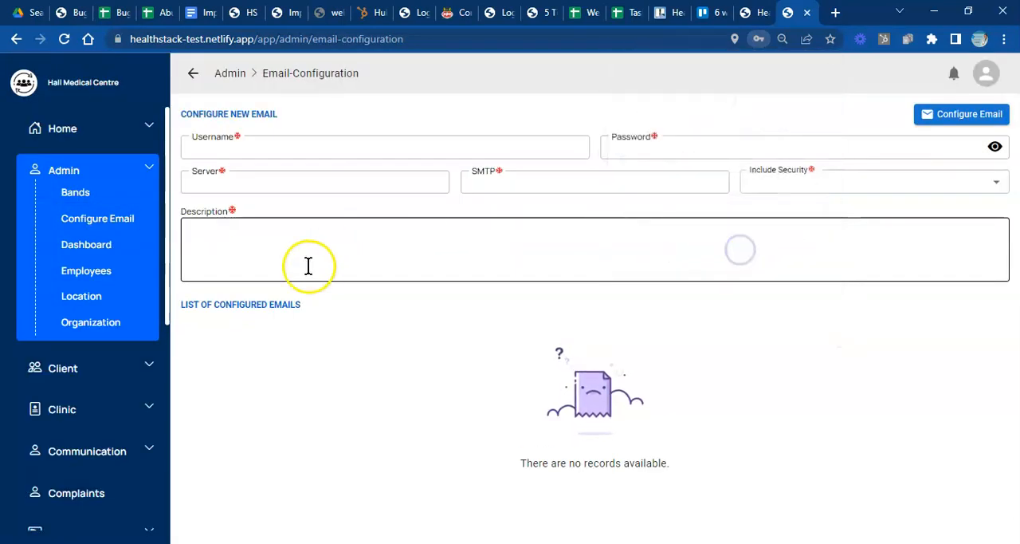
- Fill in the email account's address as the username and enter the email account password
{"action": "left_click", "coordinate": [304, 150]}
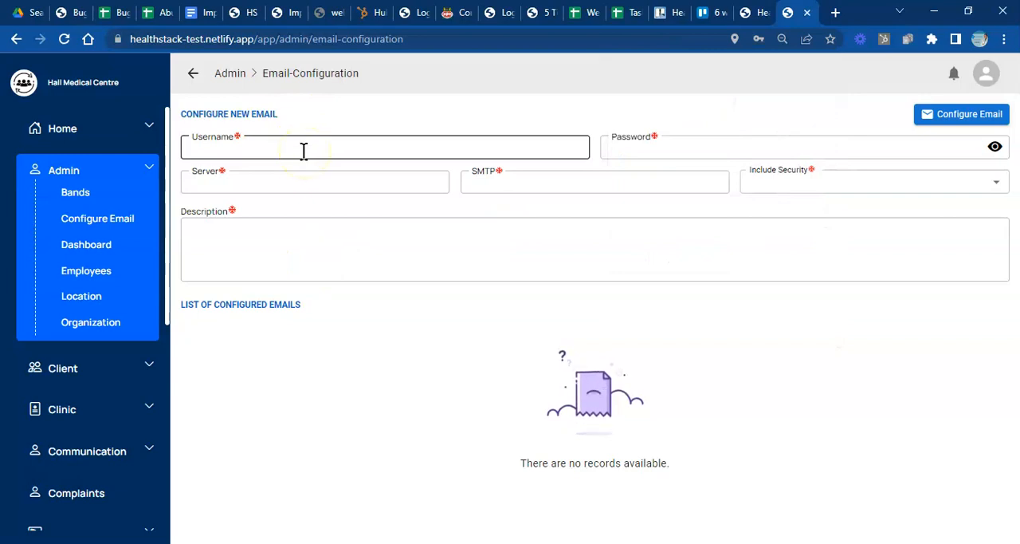
{"action": "left_click", "coordinate": [304, 149]}
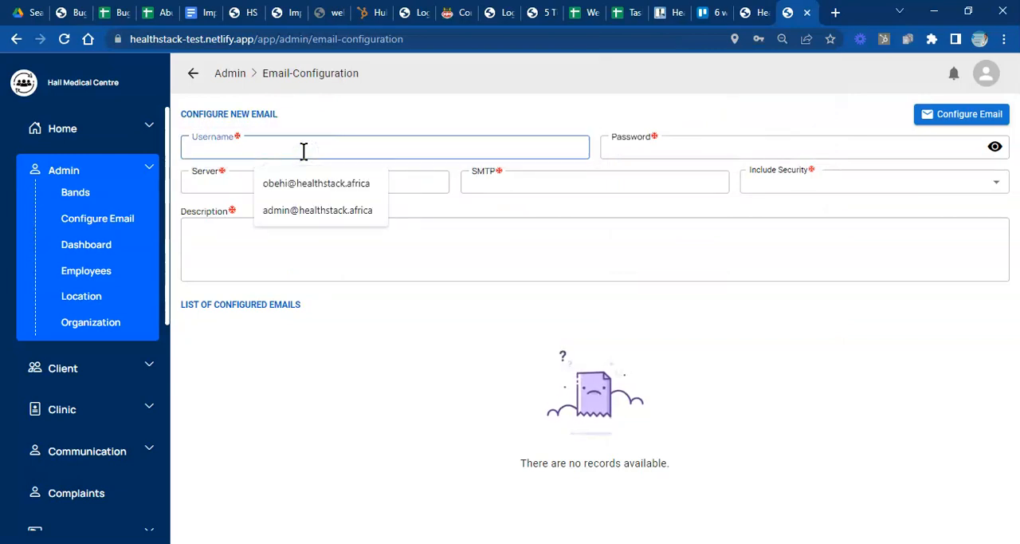
{"action": "left_click", "coordinate": [309, 184]}
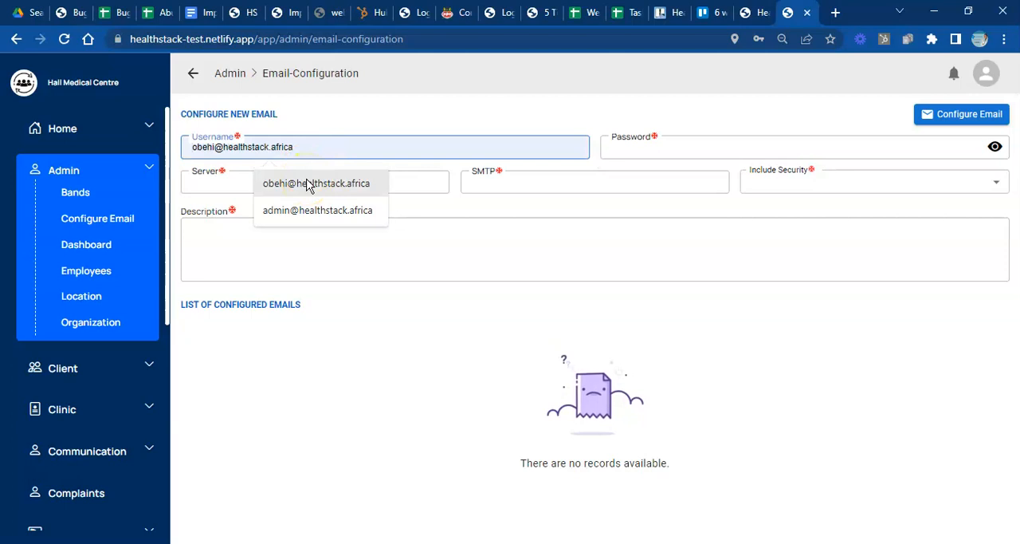
{"action": "left_click", "coordinate": [309, 190]}
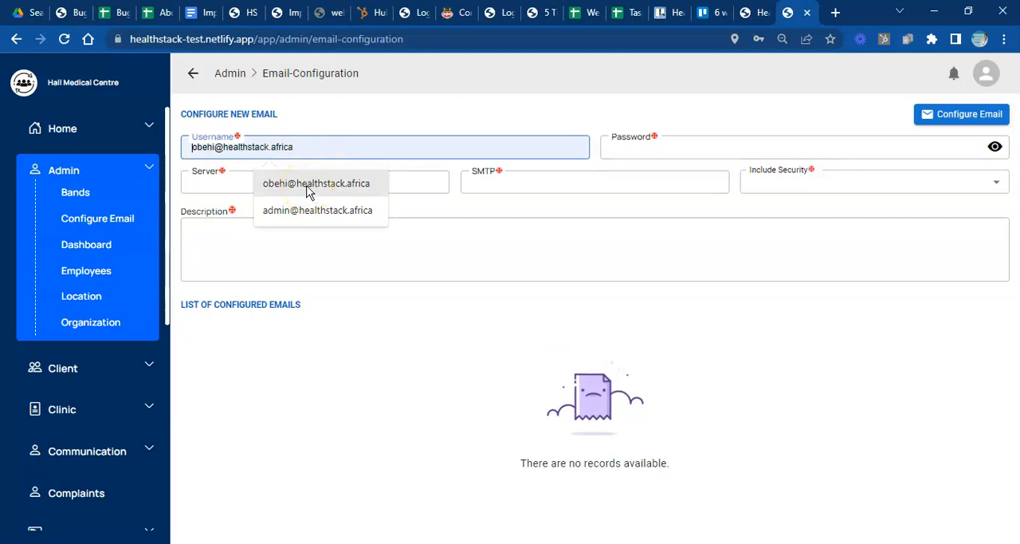
{"action": "left_click", "coordinate": [309, 190]}
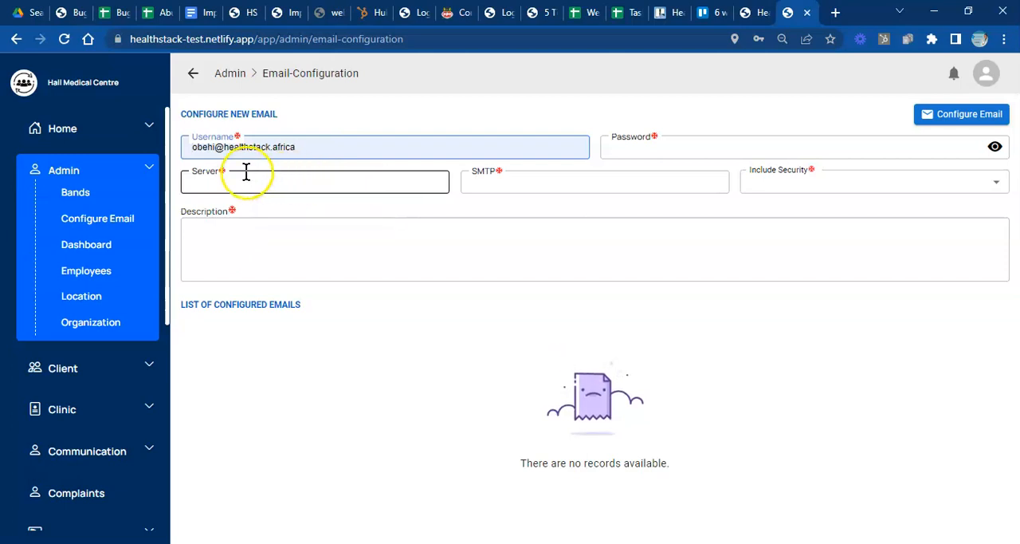
{"action": "left_click", "coordinate": [693, 154]}
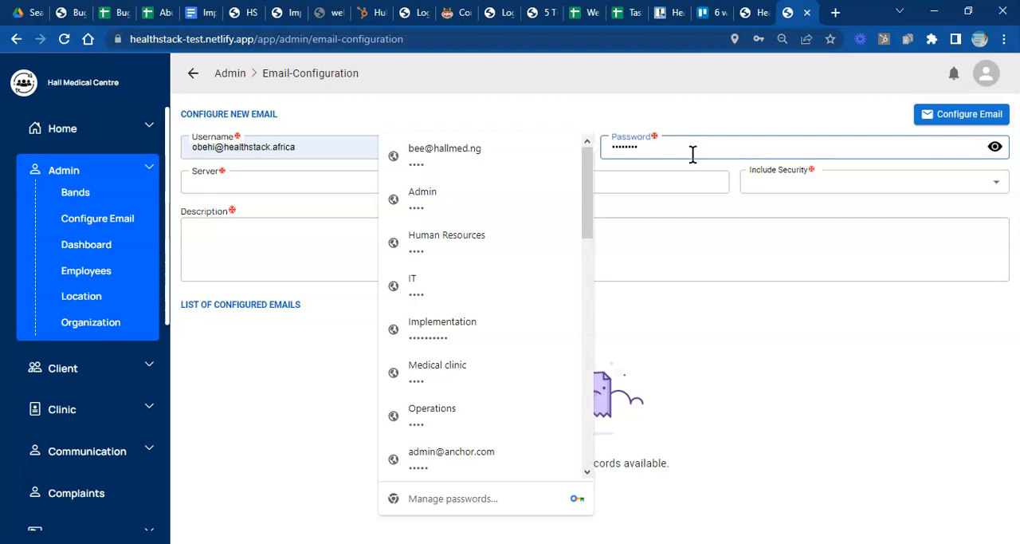
{"action": "left_click", "coordinate": [702, 189]}
- Set the mail server to mail.healthstack.africa, SMTP to 465 and Include Security to True
{"action": "left_click", "coordinate": [399, 177]}
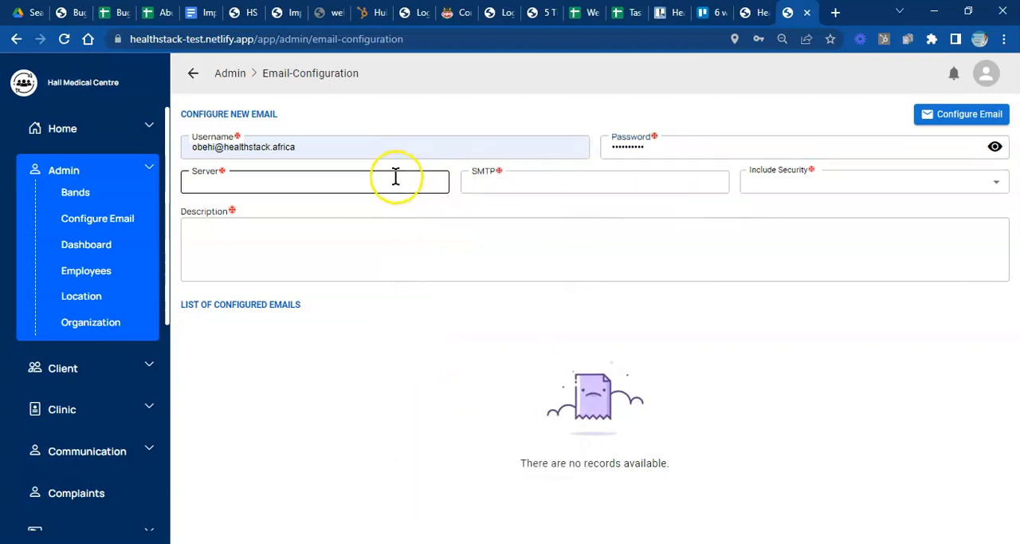
{"action": "left_click", "coordinate": [341, 222]}
{"action": "left_click", "coordinate": [528, 190]}
{"action": "left_click", "coordinate": [550, 222]}
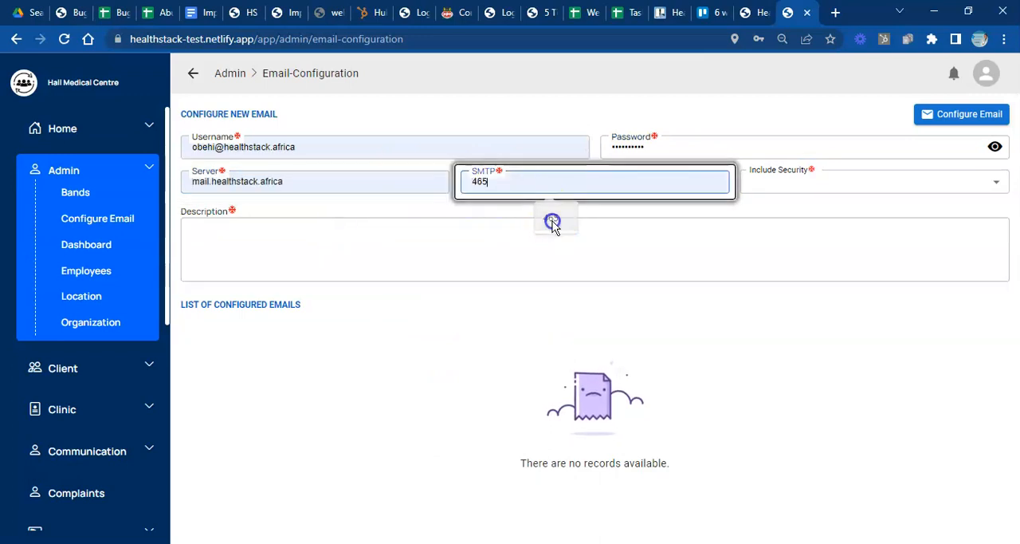
{"action": "left_click", "coordinate": [788, 191]}
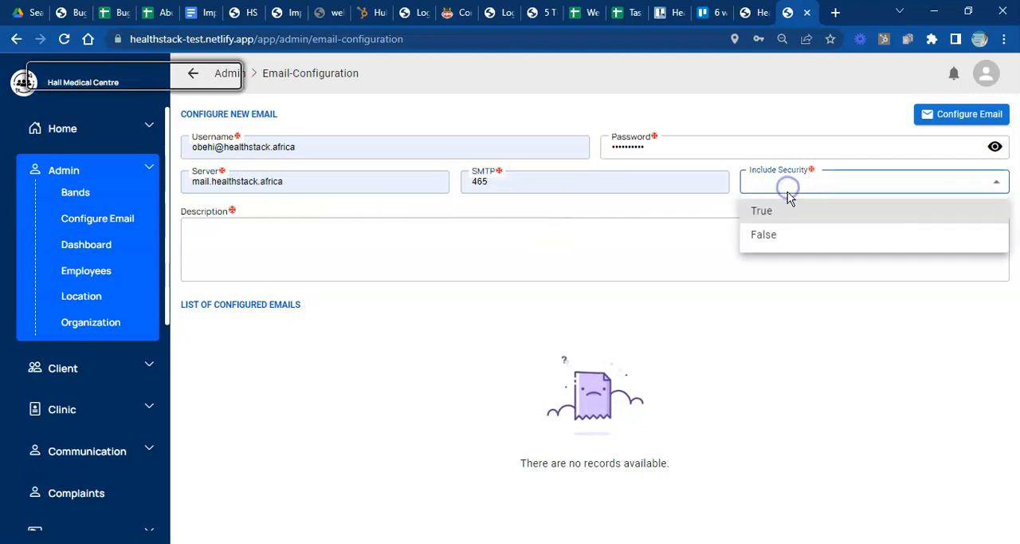
{"action": "left_click", "coordinate": [777, 212]}
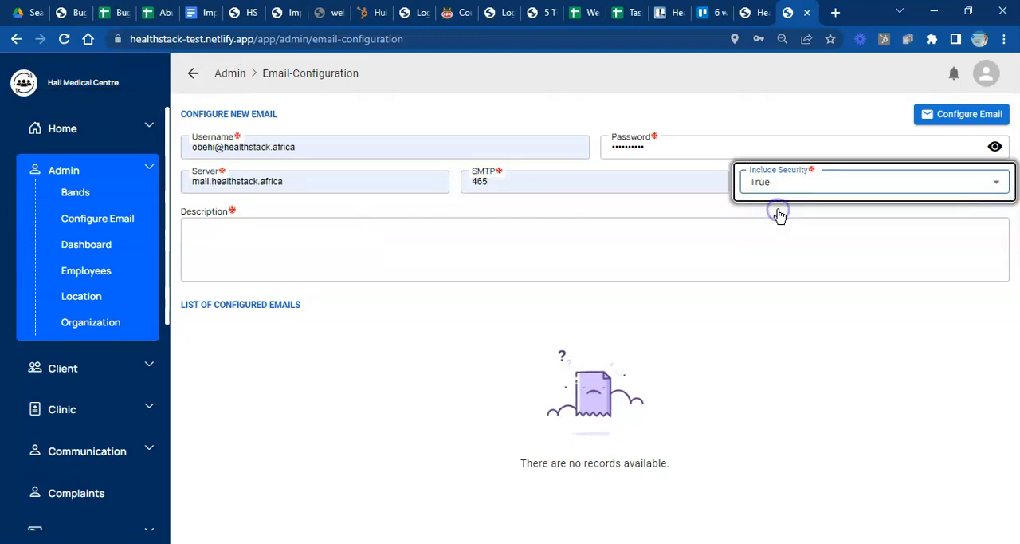
- Enter "Demo Data" as the description and submit the new email configuration
{"action": "left_click", "coordinate": [369, 238]}
{"action": "type", "text": "The"}
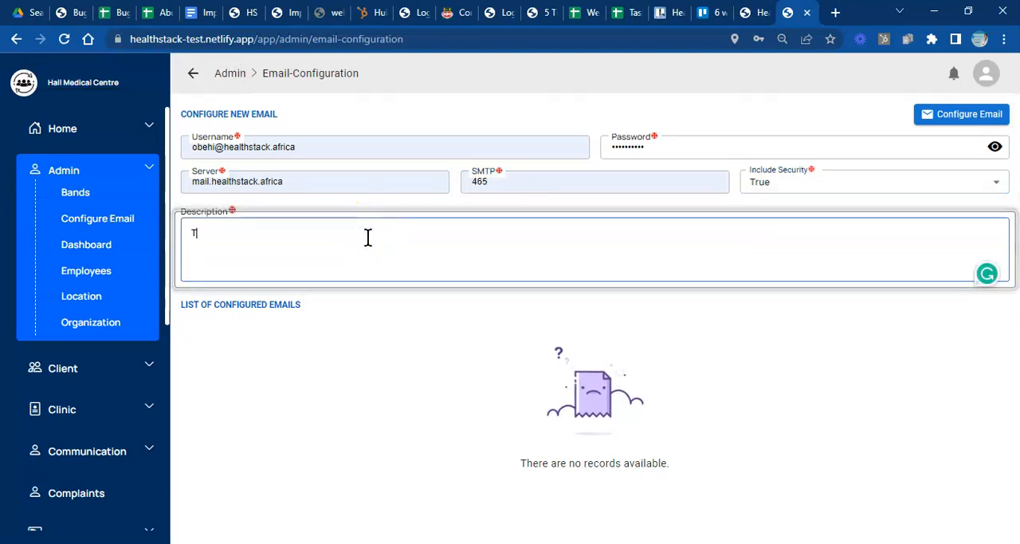
{"action": "key", "text": "BackSpace"}
{"action": "key", "text": "BackSpace"}
{"action": "key", "text": "BackSpace"}
{"action": "key", "text": "BackSpace"}
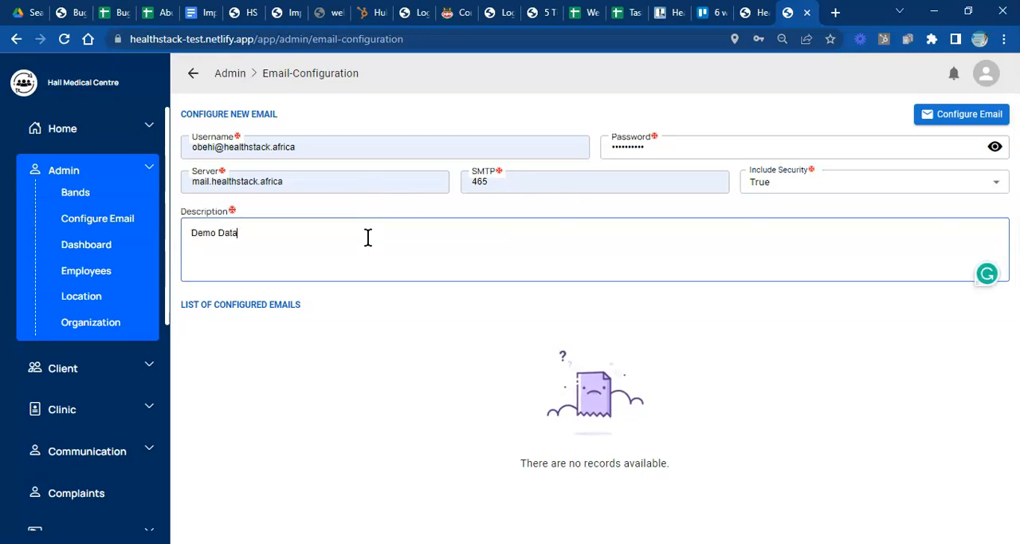
{"action": "left_click", "coordinate": [968, 116]}
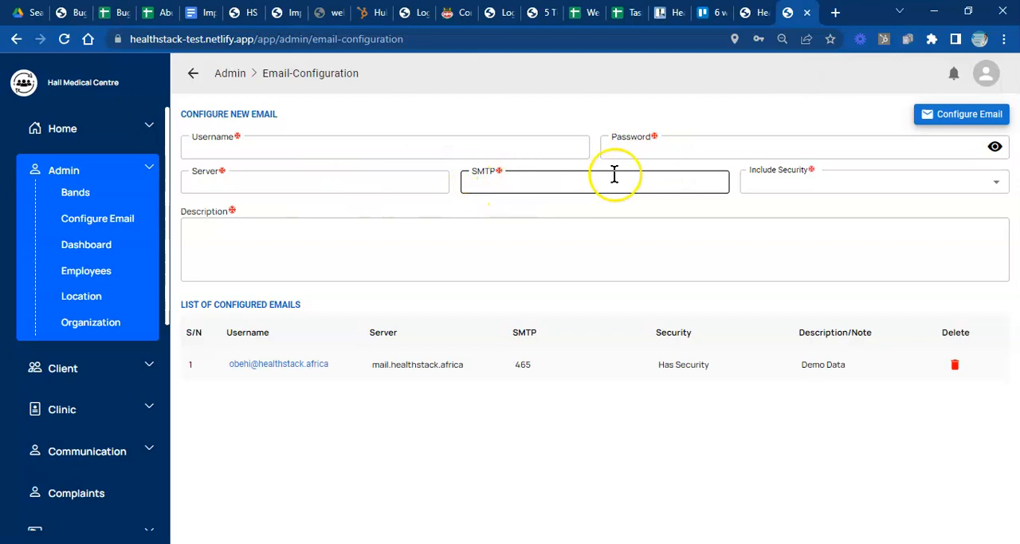
{"action": "left_click", "coordinate": [768, 187]}
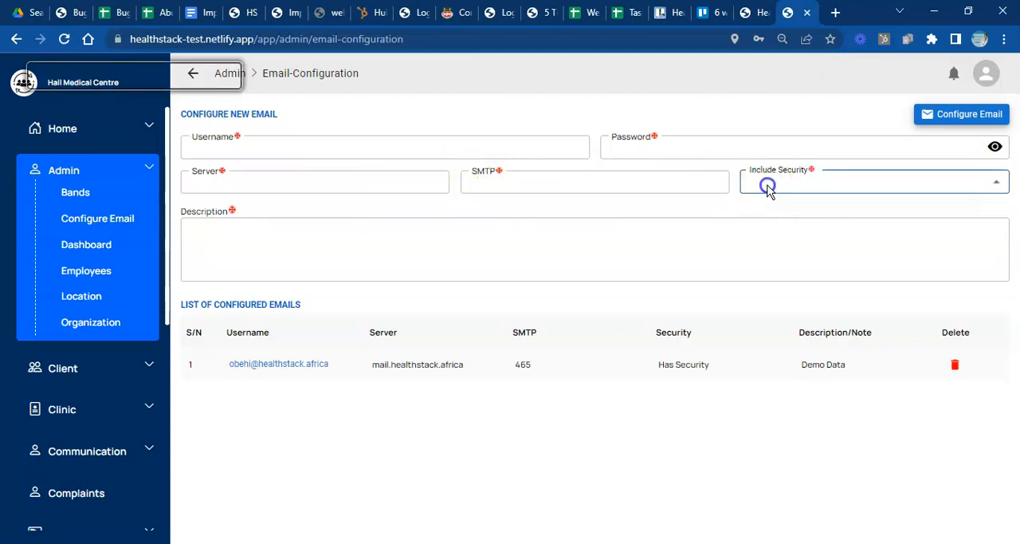
{"action": "left_click", "coordinate": [750, 188]}
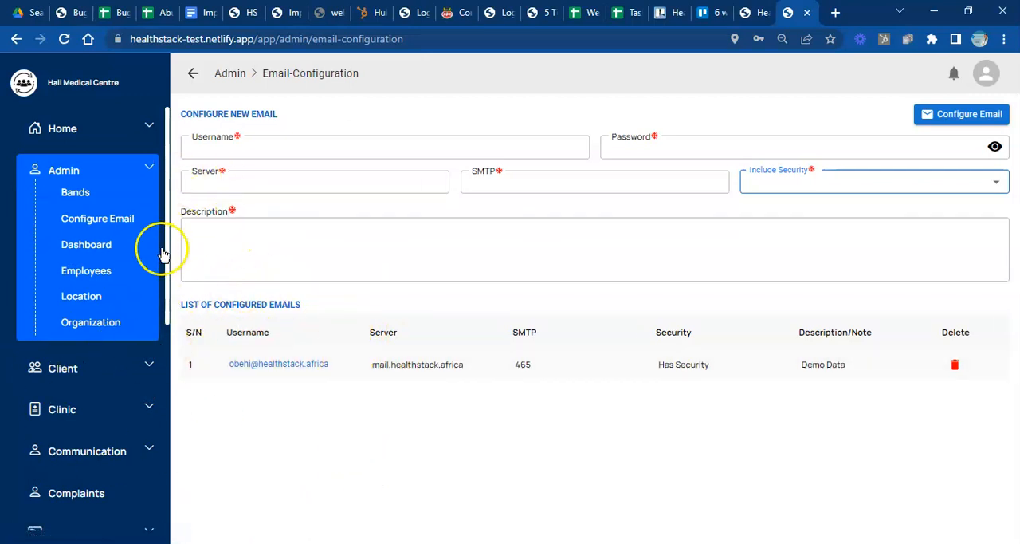
- Return to the admin dashboard and save the login offered by the browser
{"action": "left_click", "coordinate": [151, 176]}
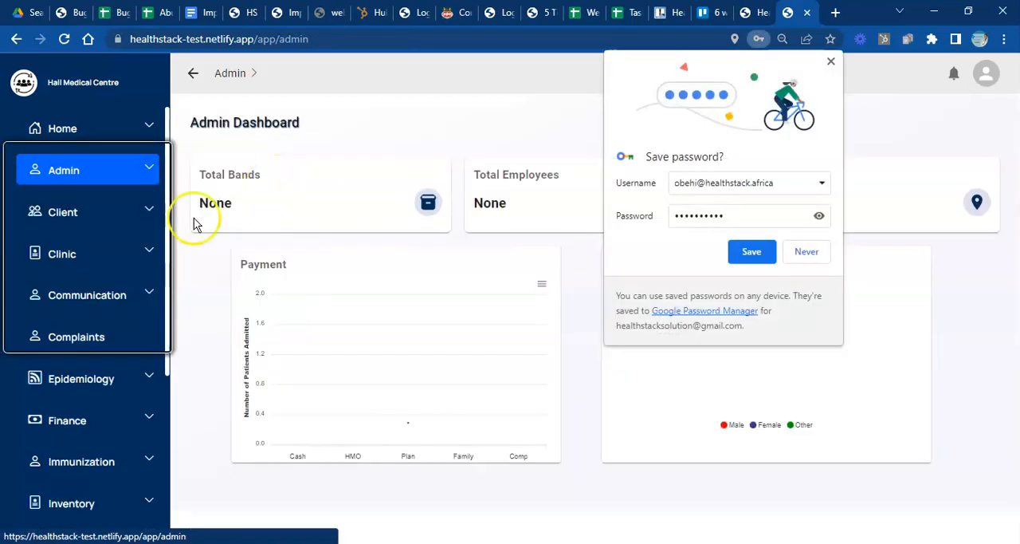
{"action": "left_click", "coordinate": [755, 253]}
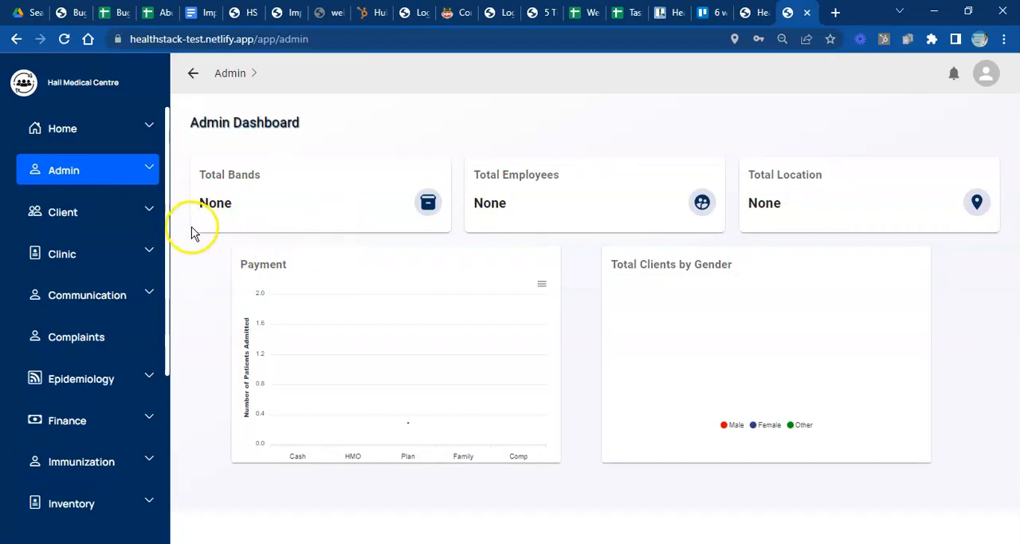
- View the signed-in account's profile, then return to the home page by way of the Admin module
{"action": "left_click", "coordinate": [987, 78]}
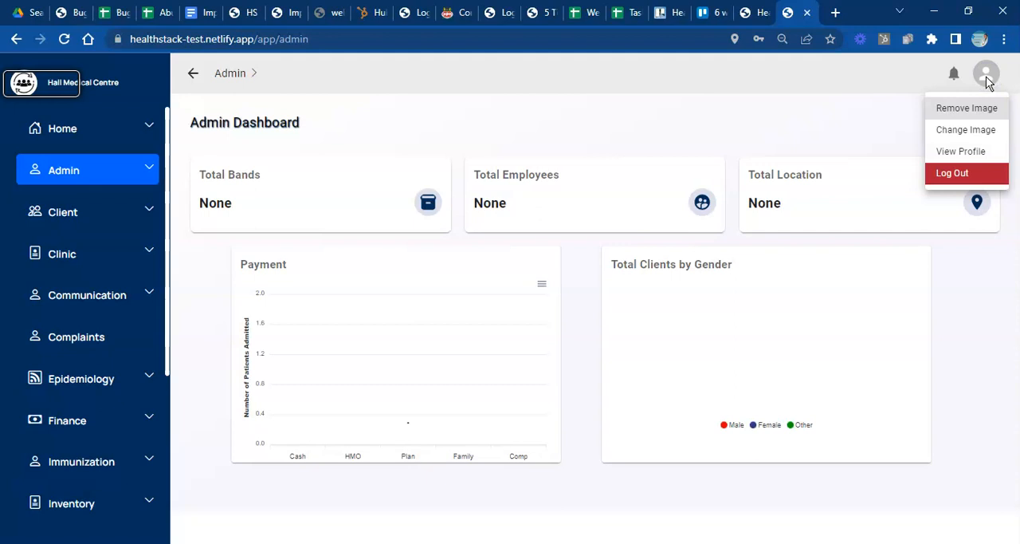
{"action": "left_click", "coordinate": [967, 154]}
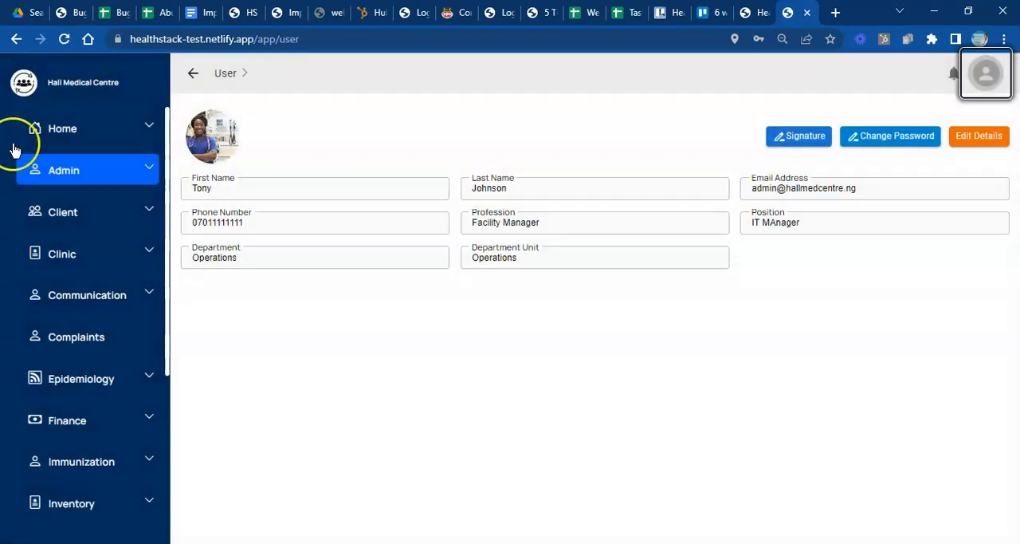
{"action": "left_click", "coordinate": [156, 172]}
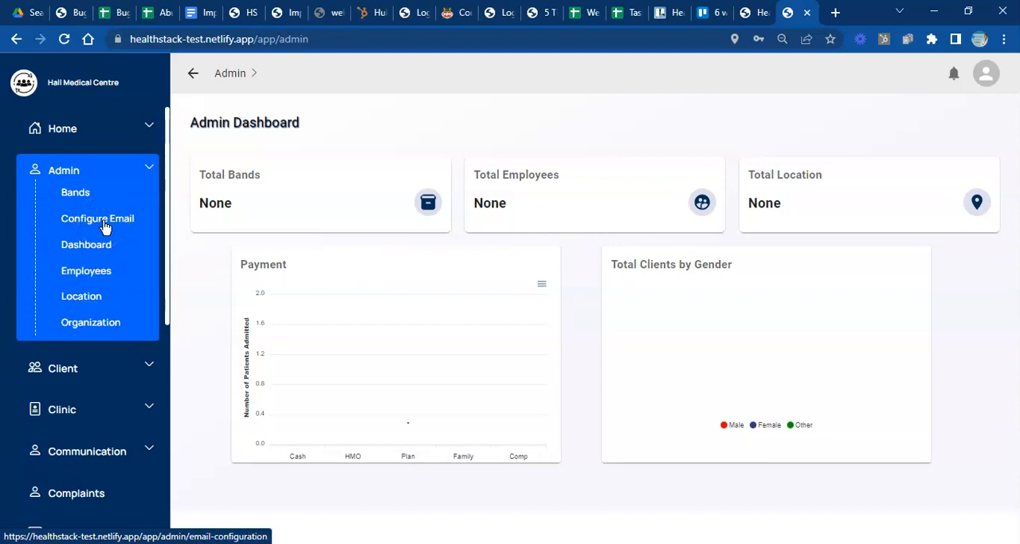
{"action": "left_click", "coordinate": [146, 172]}
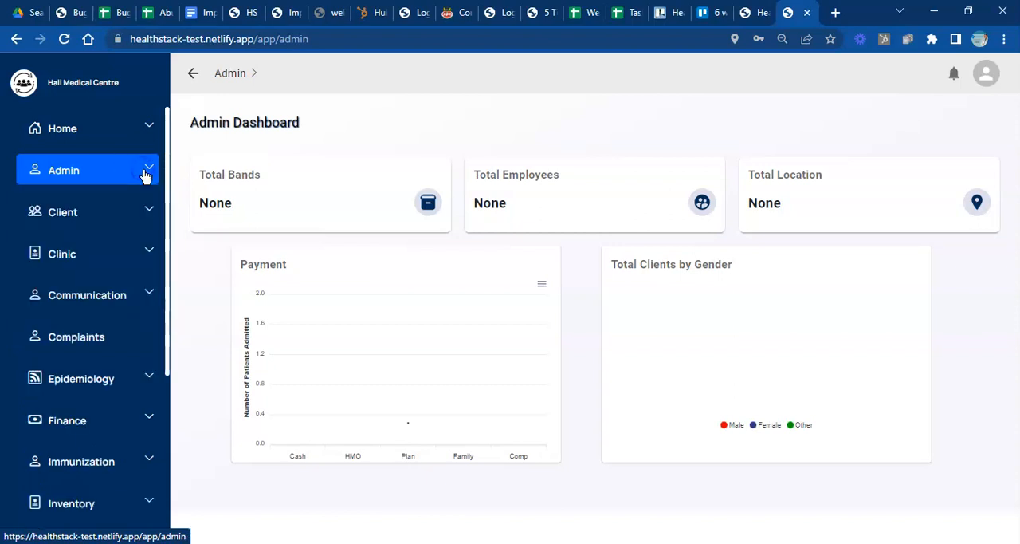
{"action": "left_click", "coordinate": [104, 136]}
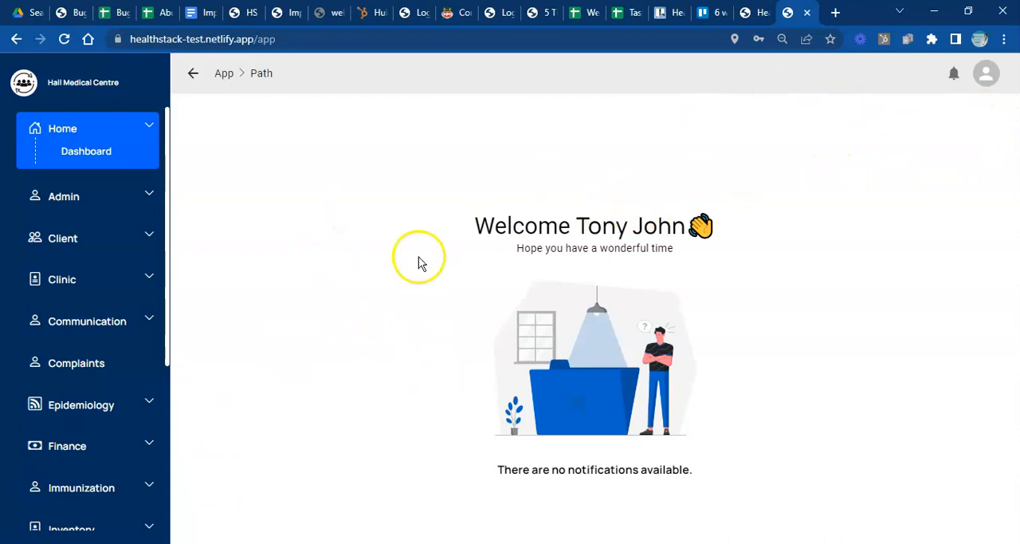
- Log out of the administrator account and clear the prefilled email address on the login form
{"action": "left_click", "coordinate": [992, 76]}
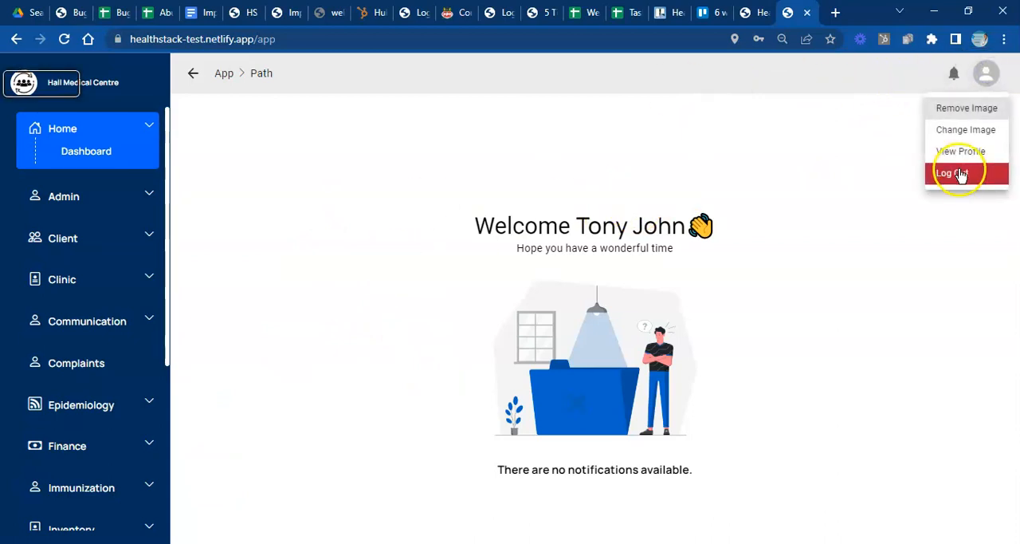
{"action": "left_click", "coordinate": [962, 175]}
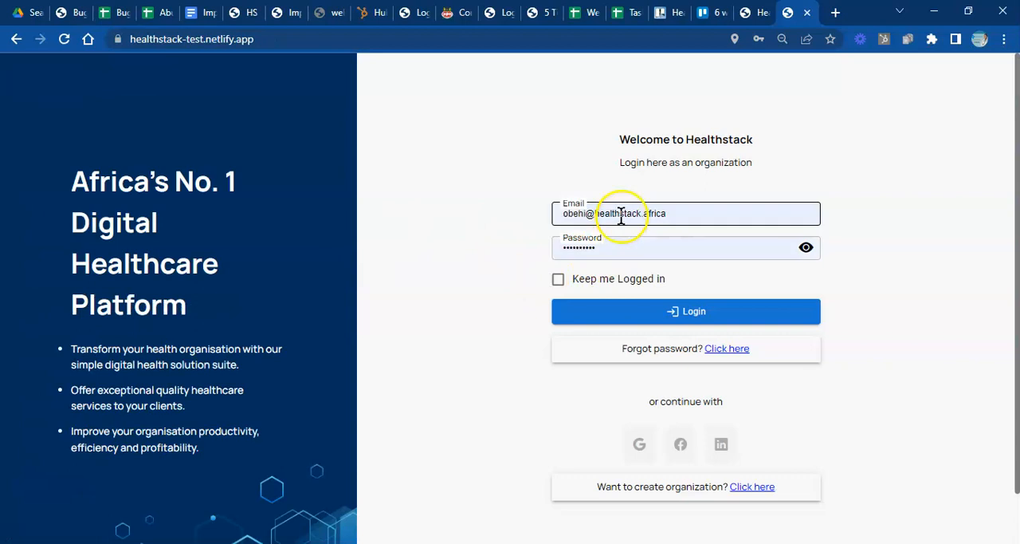
{"action": "left_click", "coordinate": [640, 210]}
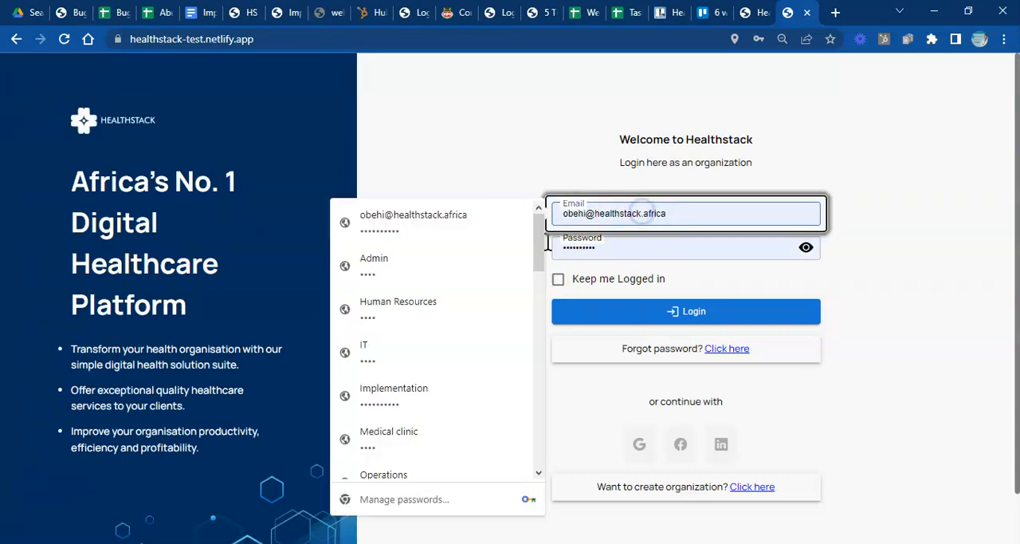
{"action": "left_click_drag", "start_coordinate": [539, 255], "coordinate": [533, 422]}
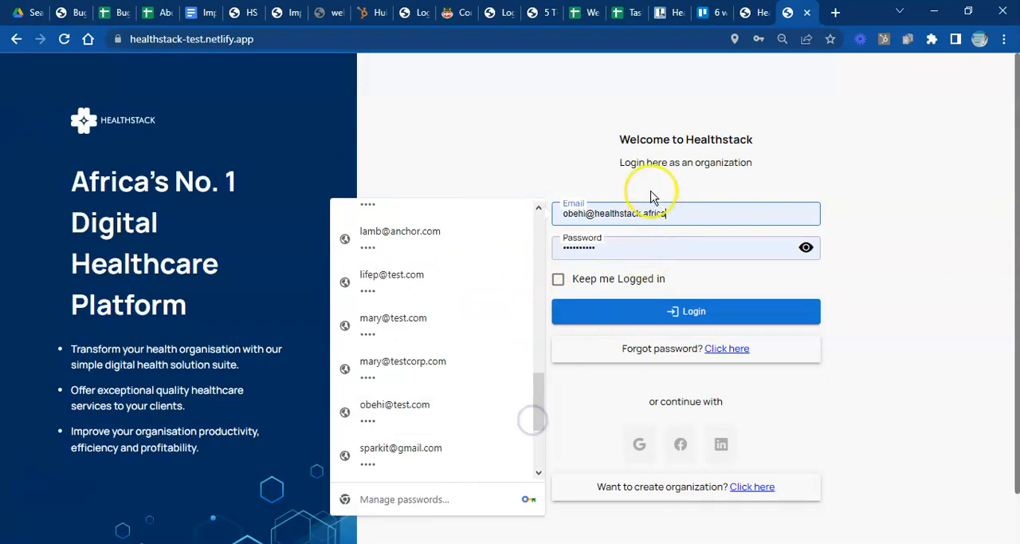
{"action": "type", "text": "mar"}
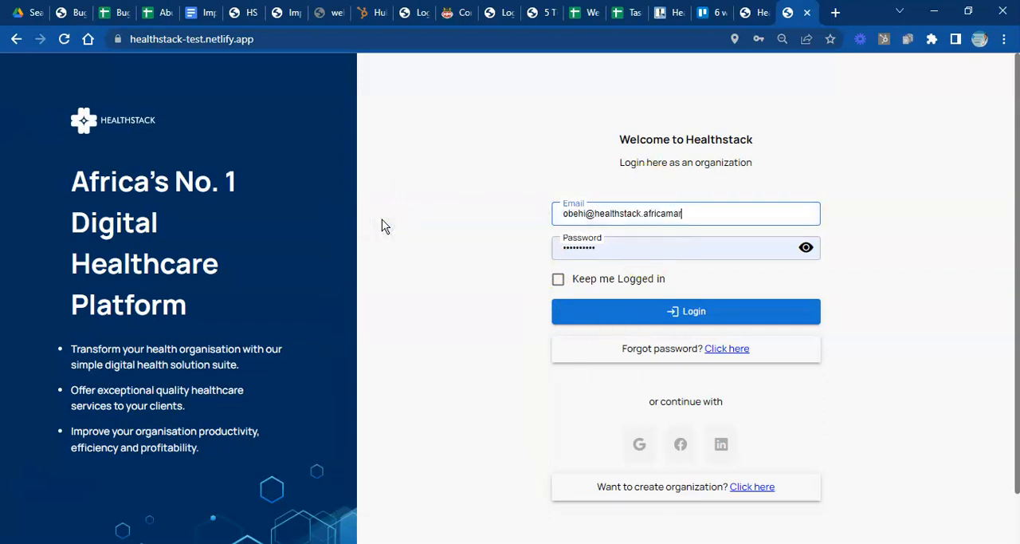
{"action": "key", "text": "BackSpace"}
{"action": "key", "text": "BackSpace"}
{"action": "key", "text": "BackSpace"}
{"action": "key", "text": "BackSpace"}
{"action": "key", "text": "BackSpace"}
{"action": "key", "text": "BackSpace"}
{"action": "key", "text": "BackSpace"}
{"action": "key", "text": "BackSpace"}
{"action": "key", "text": "BackSpace"}
{"action": "key", "text": "BackSpace"}
{"action": "key", "text": "BackSpace"}
{"action": "key", "text": "BackSpace"}
{"action": "key", "text": "BackSpace"}
{"action": "key", "text": "BackSpace"}
{"action": "key", "text": "BackSpace"}
{"action": "key", "text": "BackSpace"}
{"action": "type", "text": "mary"}
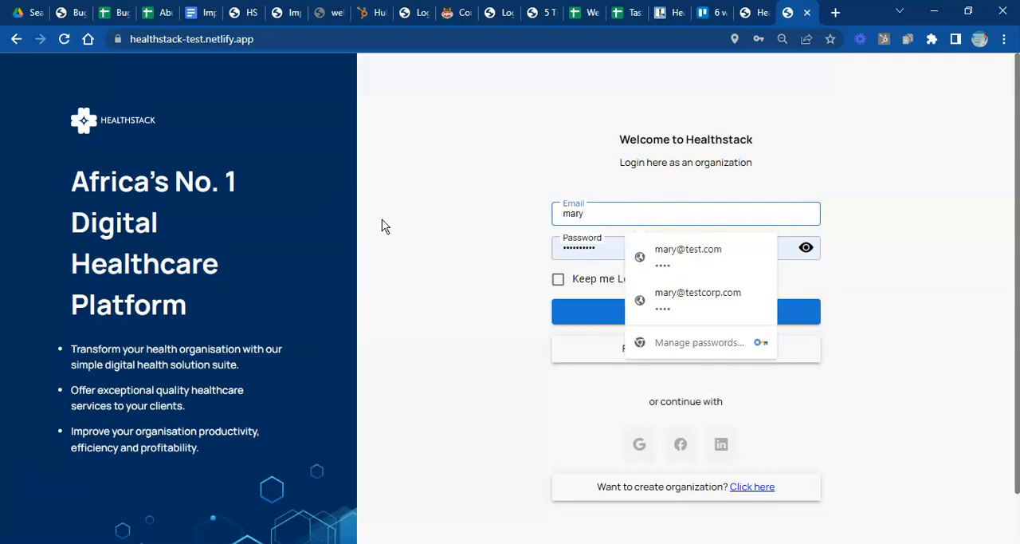
{"action": "key", "text": "BackSpace"}
{"action": "key", "text": "BackSpace"}
{"action": "key", "text": "BackSpace"}
{"action": "key", "text": "BackSpace"}
- Fill in the employee's saved email address and password and log in to the medical centre
{"action": "type", "text": "bee"}
{"action": "left_click", "coordinate": [668, 257]}
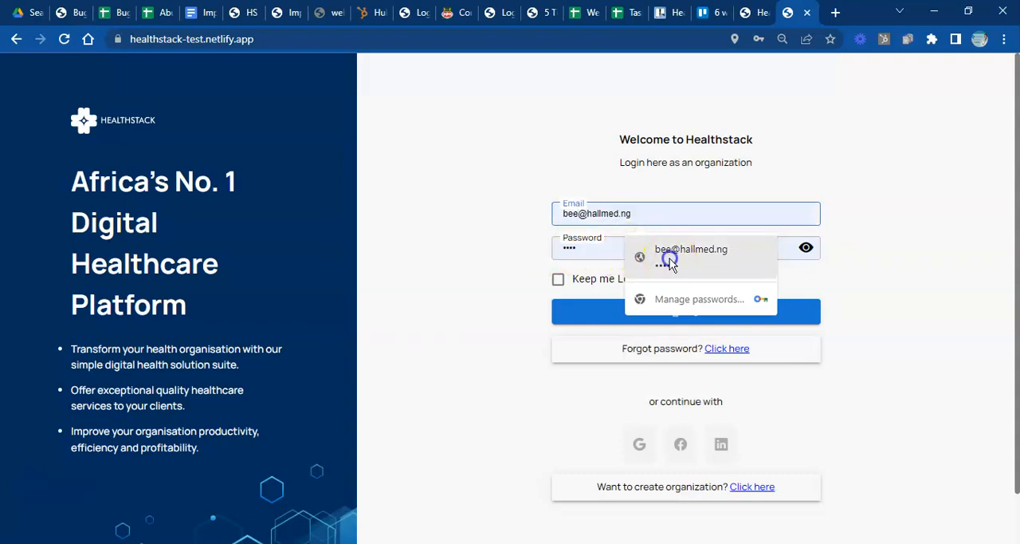
{"action": "left_click", "coordinate": [650, 310]}
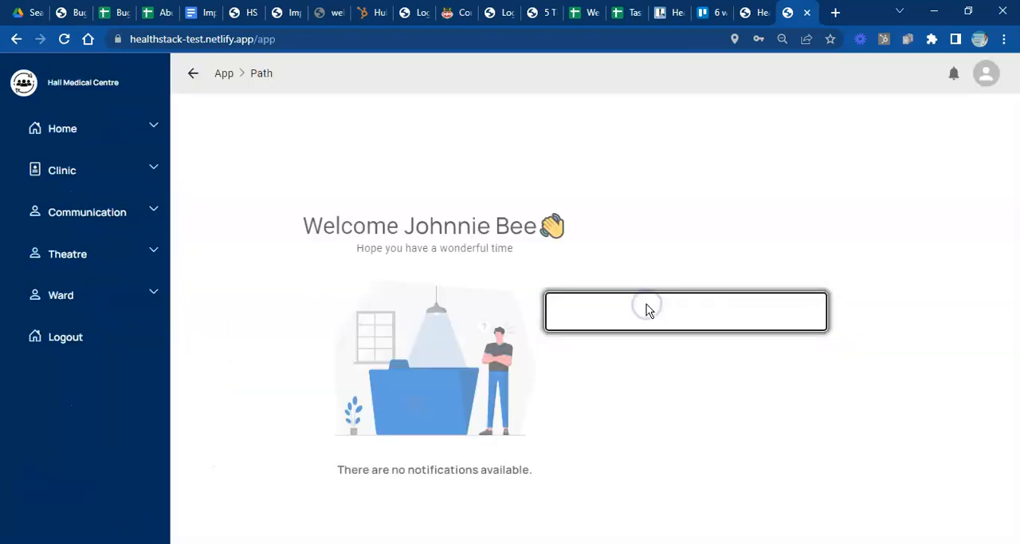
{"action": "left_click", "coordinate": [648, 255]}
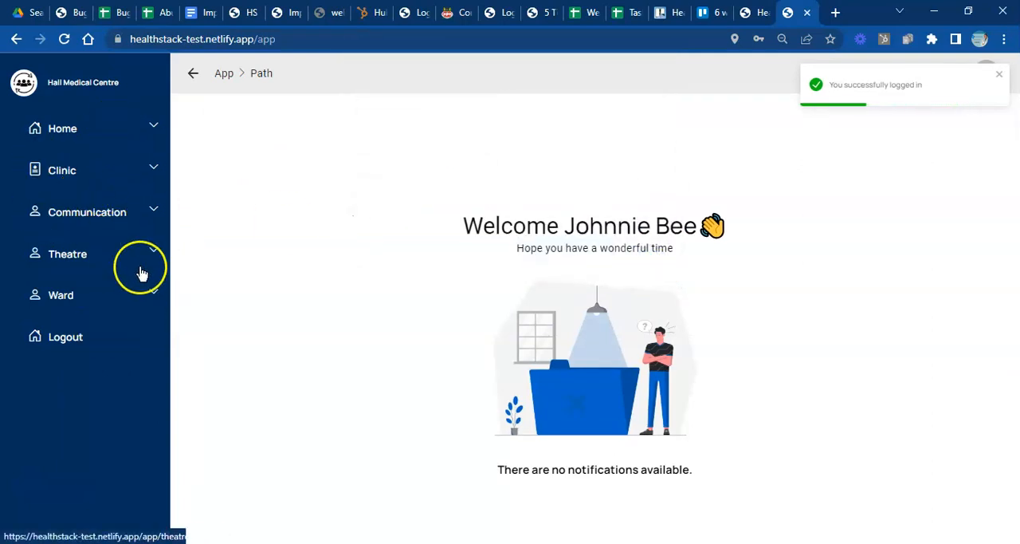
- Look through the Ward, Theatre and Clinic modules available to the employee and collapse their submenus
{"action": "left_click", "coordinate": [159, 297]}
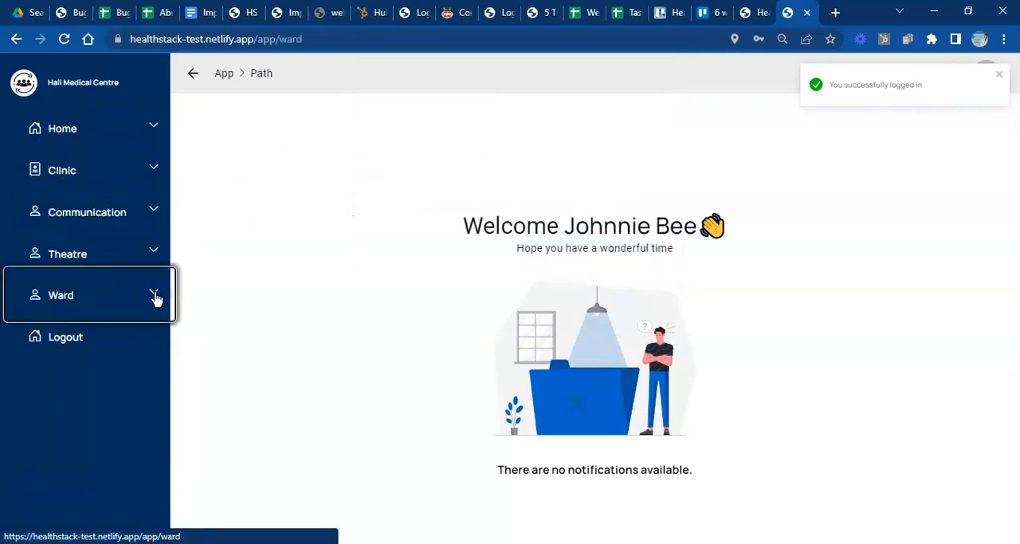
{"action": "left_click", "coordinate": [154, 255]}
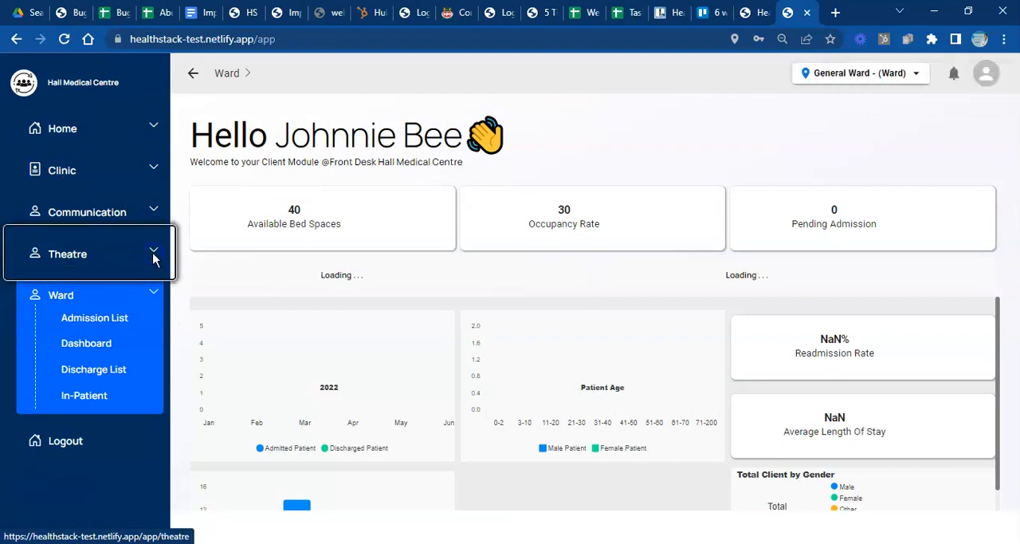
{"action": "left_click", "coordinate": [149, 171]}
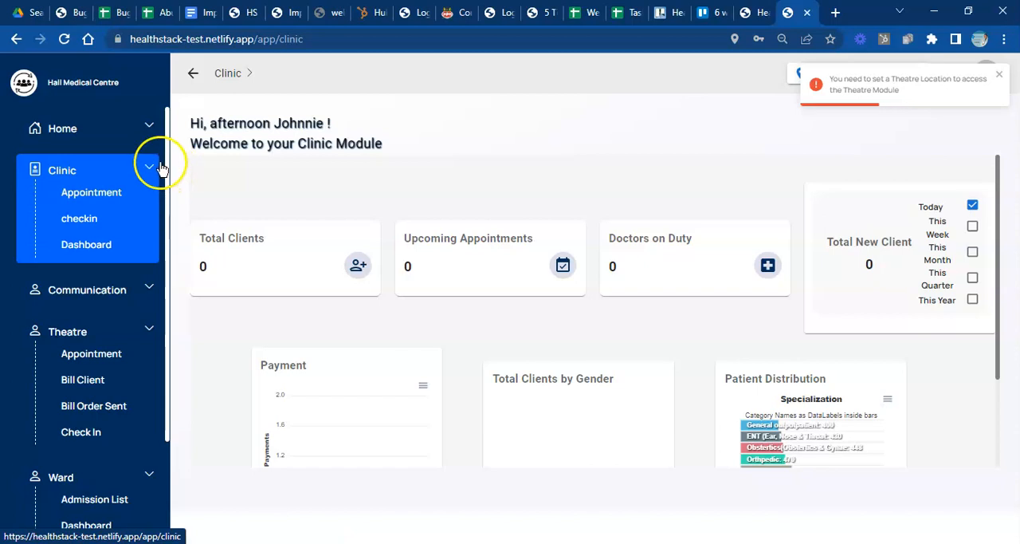
{"action": "left_click", "coordinate": [149, 334]}
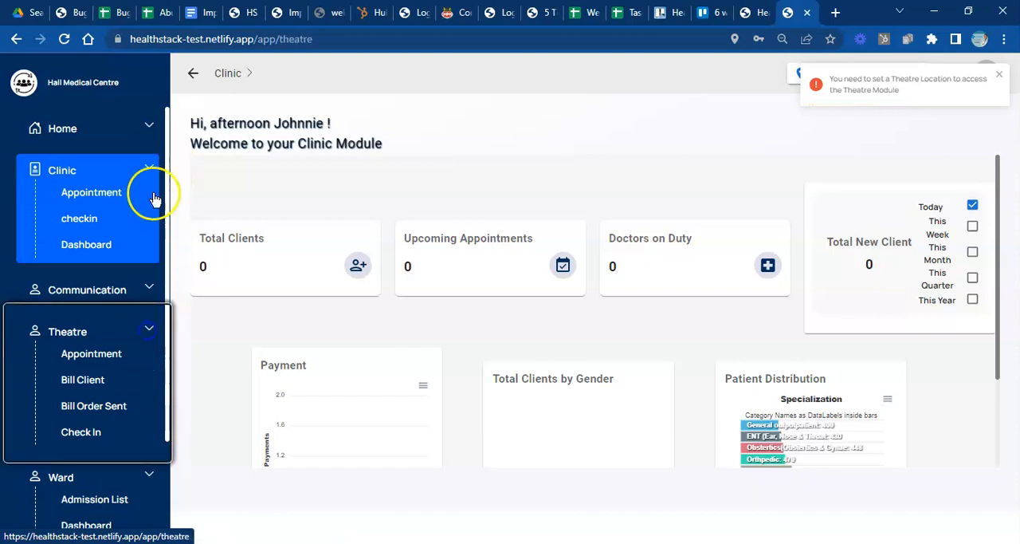
{"action": "left_click", "coordinate": [151, 169]}
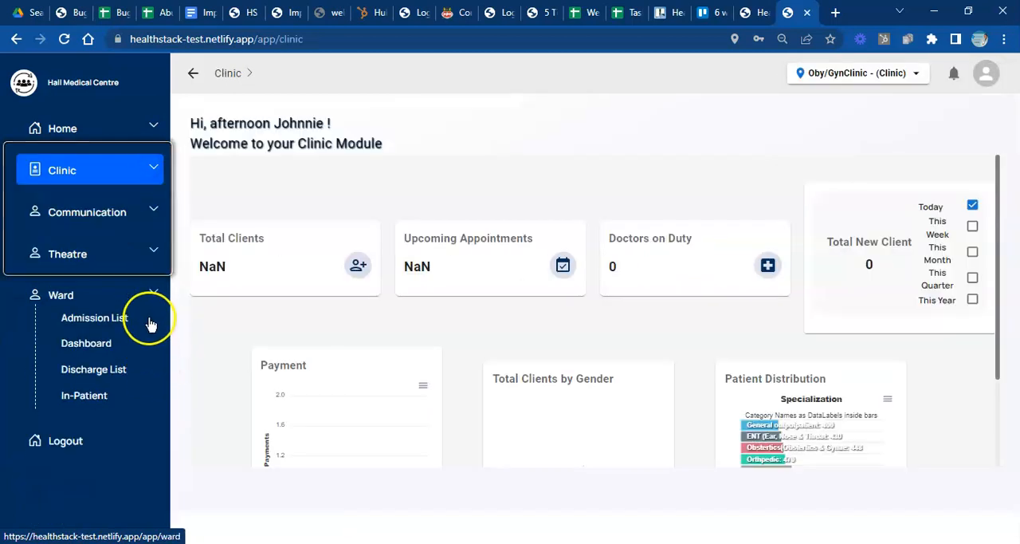
{"action": "left_click", "coordinate": [152, 291]}
- Open the Communication module's SMS page, view the form for a new SMS and close it without sending
{"action": "left_click", "coordinate": [154, 212]}
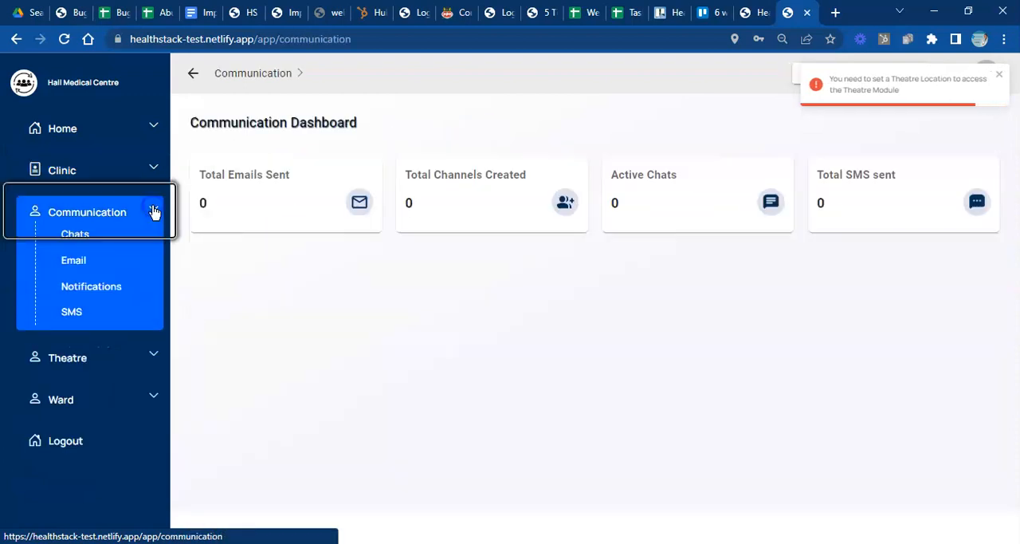
{"action": "left_click", "coordinate": [72, 312]}
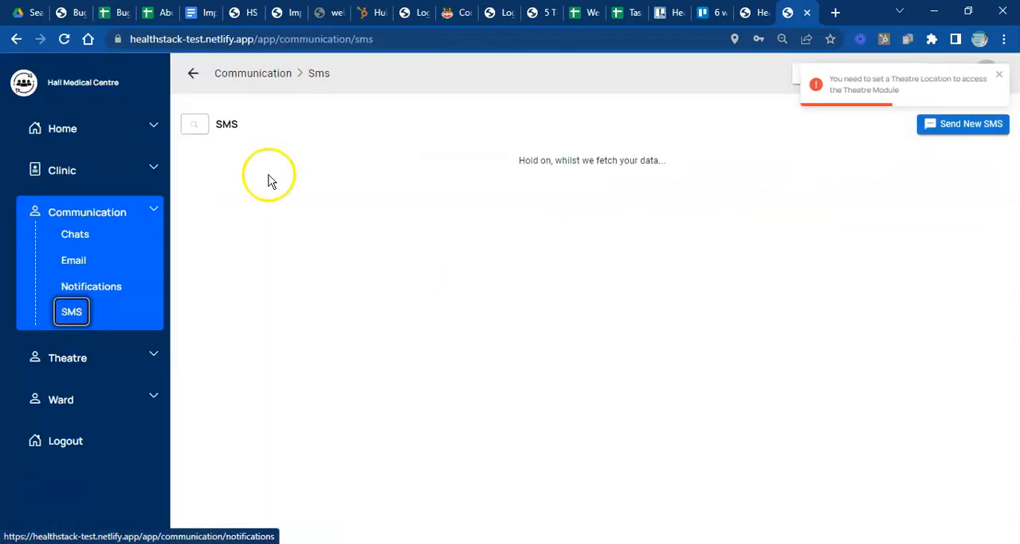
{"action": "left_click", "coordinate": [962, 128]}
{"action": "left_click", "coordinate": [321, 313]}
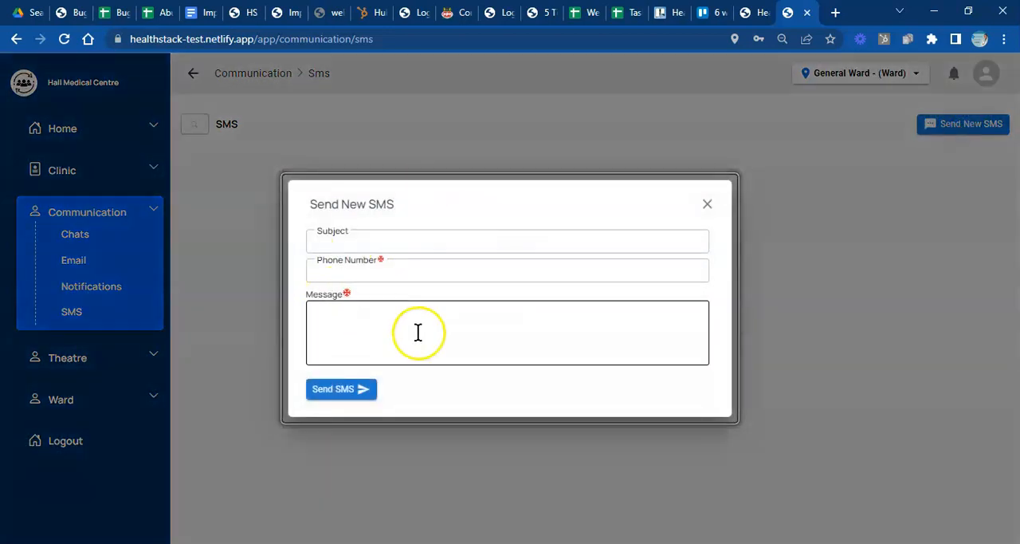
{"action": "left_click", "coordinate": [705, 205]}
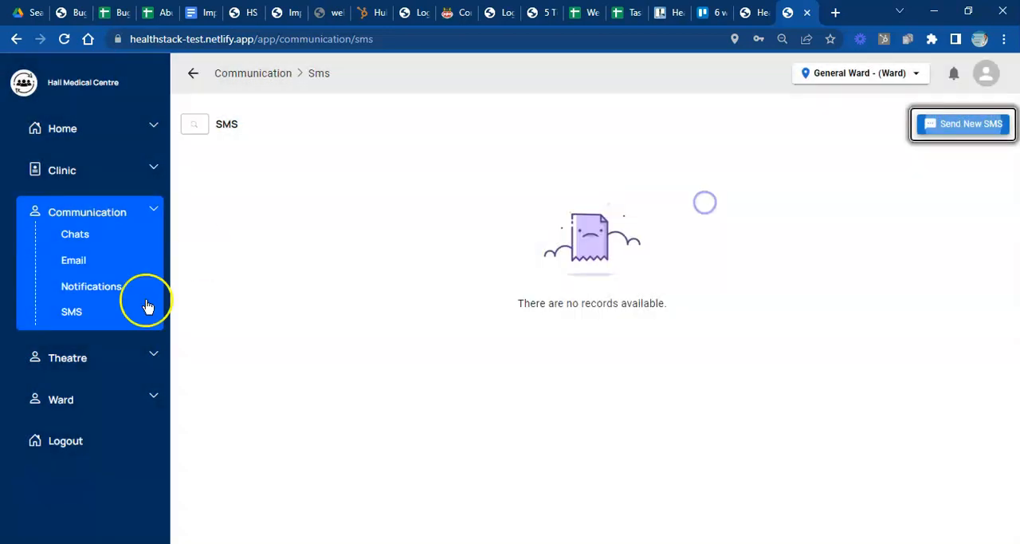
- View the Notifications, Email and Chats pages of the Communication module
{"action": "left_click", "coordinate": [110, 290]}
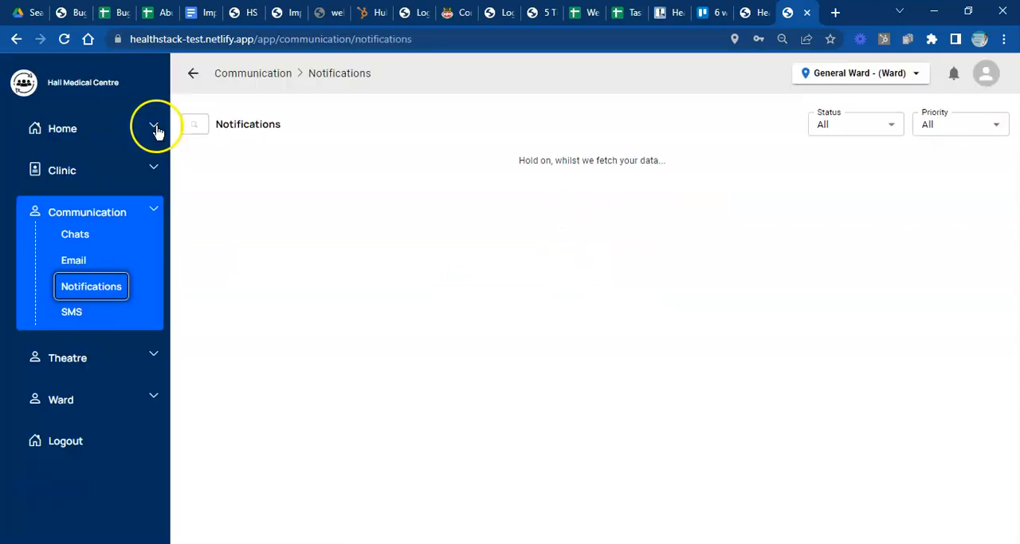
{"action": "left_click", "coordinate": [82, 266]}
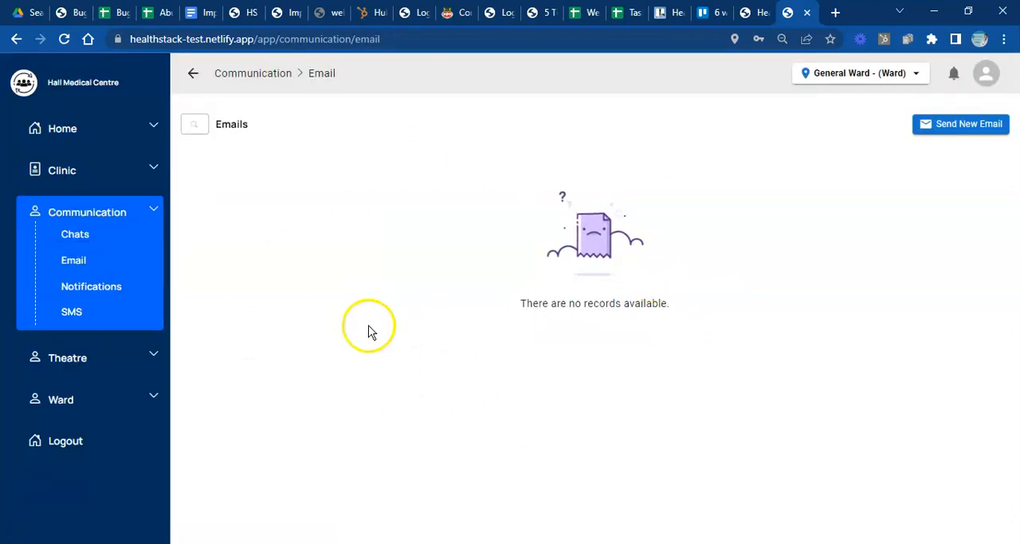
{"action": "left_click", "coordinate": [83, 236]}
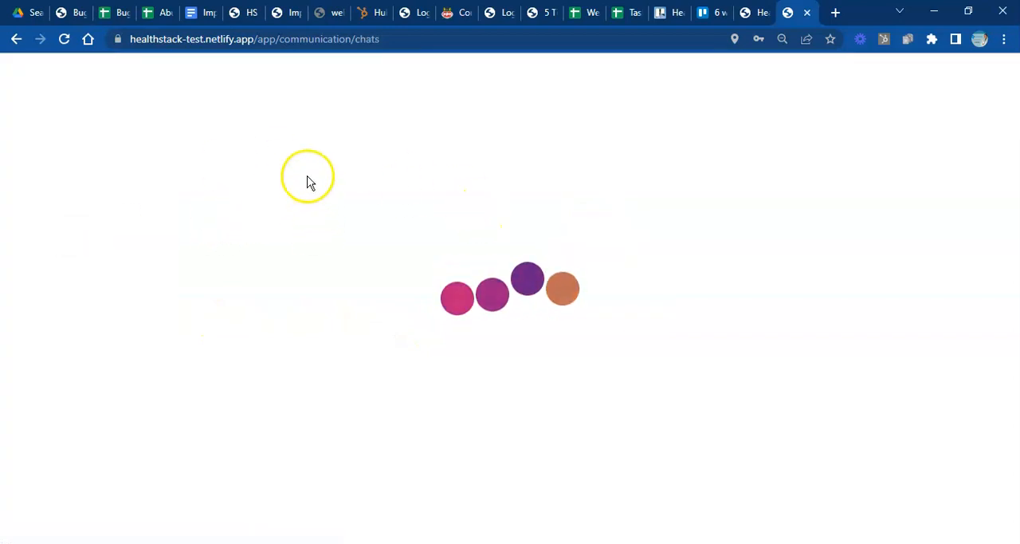
- Start creating a new chat channel and set its channel type to Unit
{"action": "left_click", "coordinate": [382, 115]}
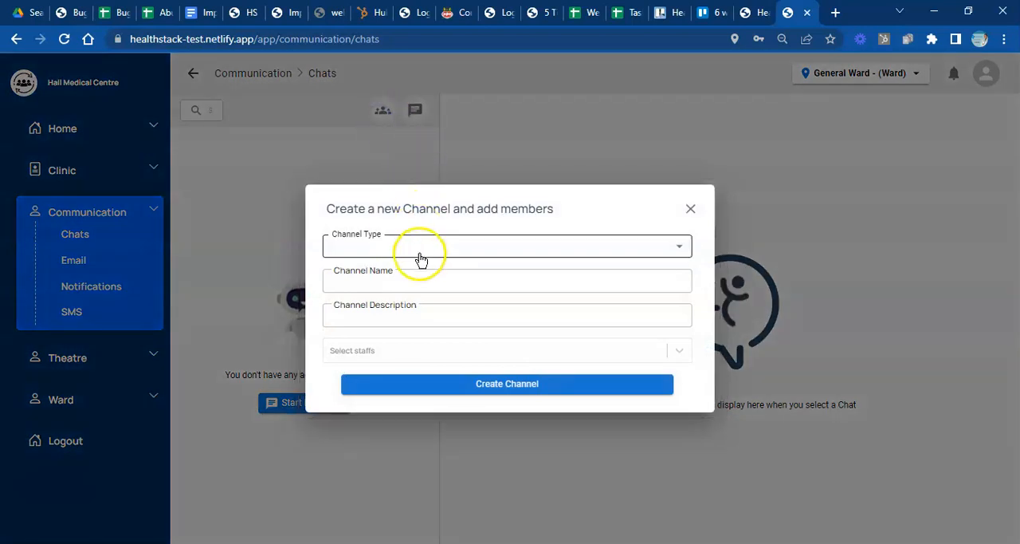
{"action": "left_click", "coordinate": [421, 254]}
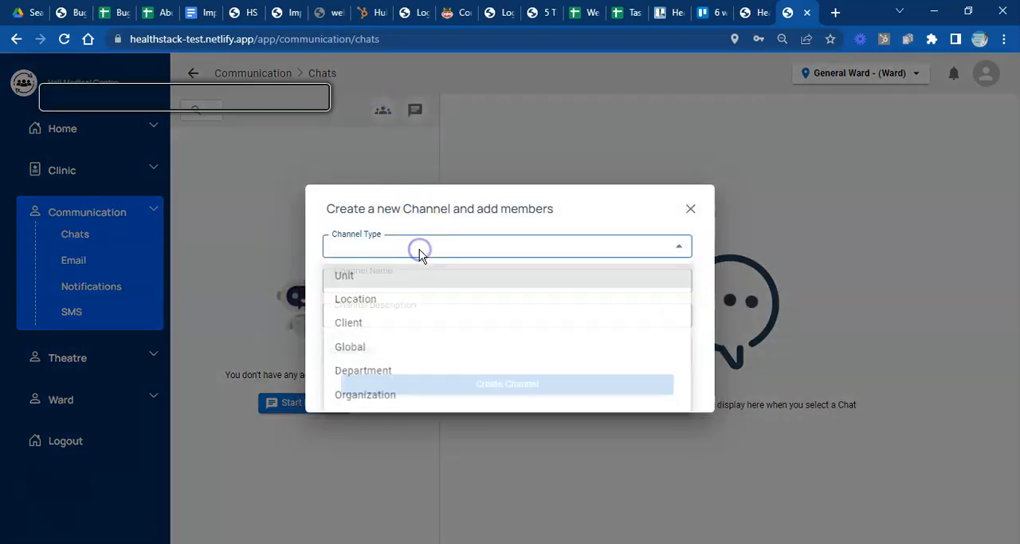
{"action": "left_click", "coordinate": [374, 281]}
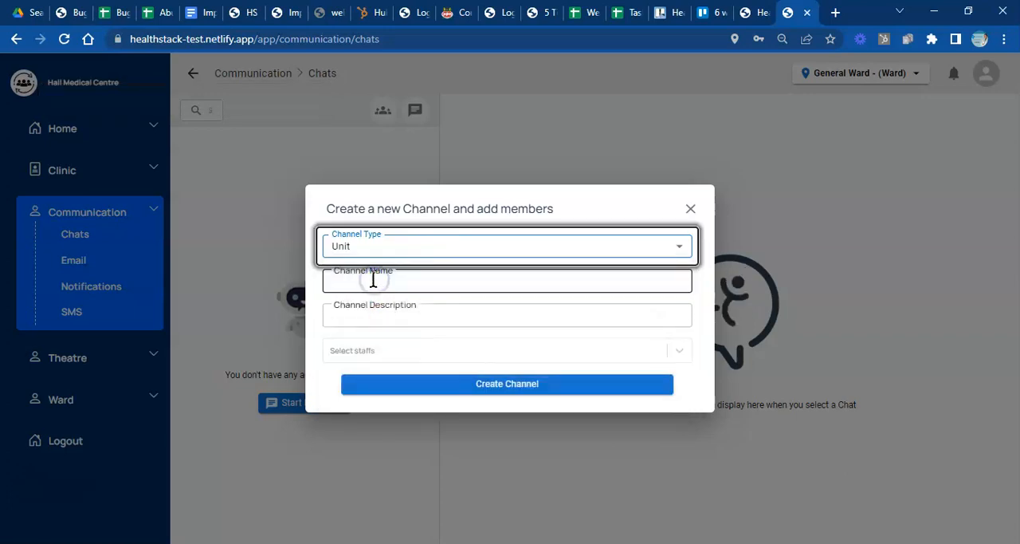